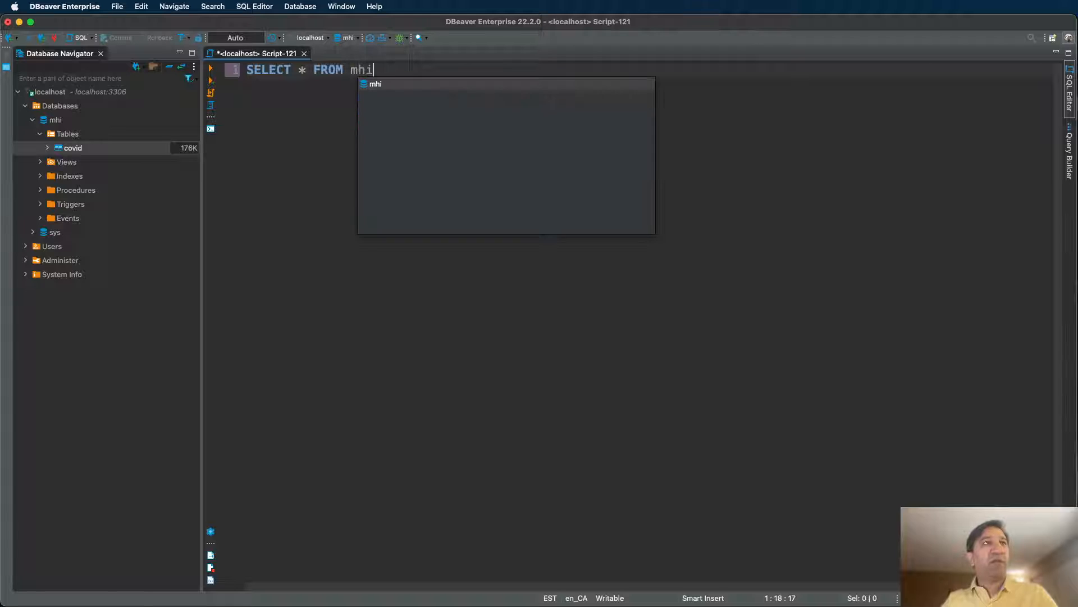
# Finish the query as SELECT * FROM mhi.covid and run it.
pyautogui.press('BackSpace')
pyautogui.press('BackSpace')
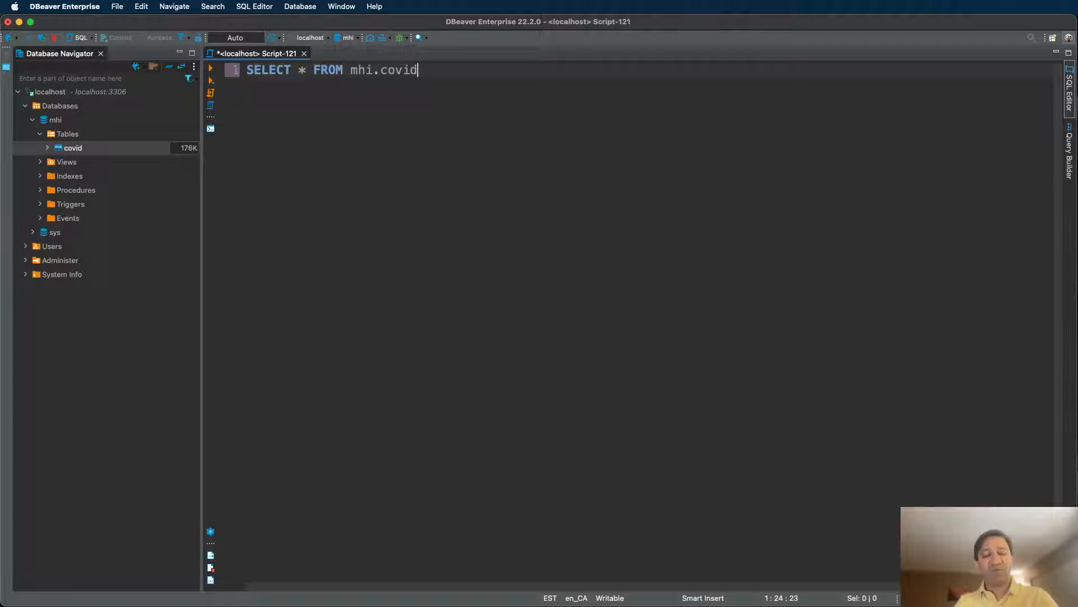
pyautogui.press('Return')
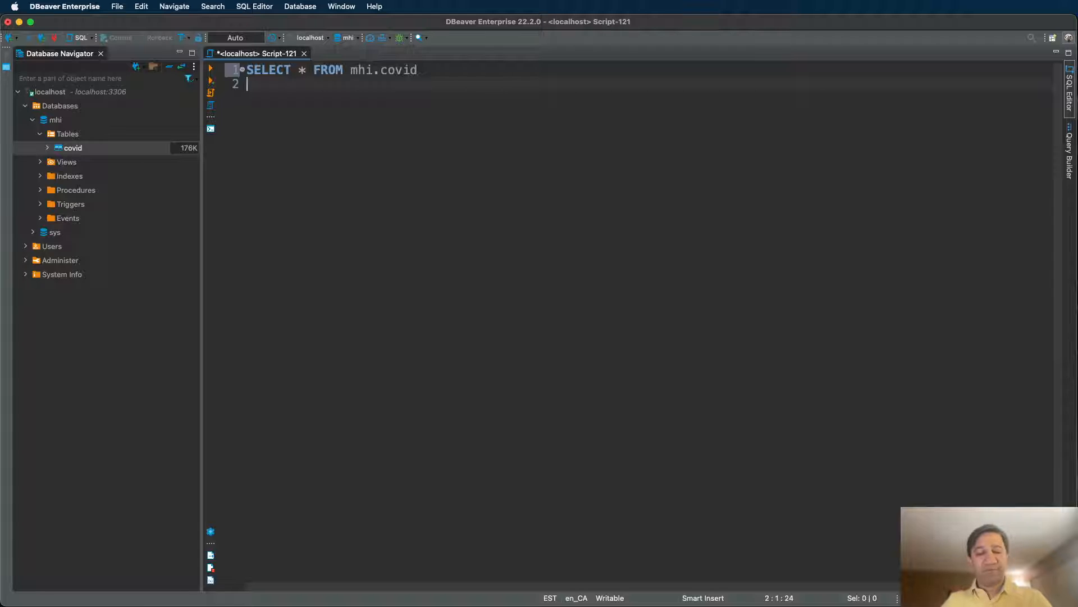
pyautogui.hotkey('ctrl', 'Return')
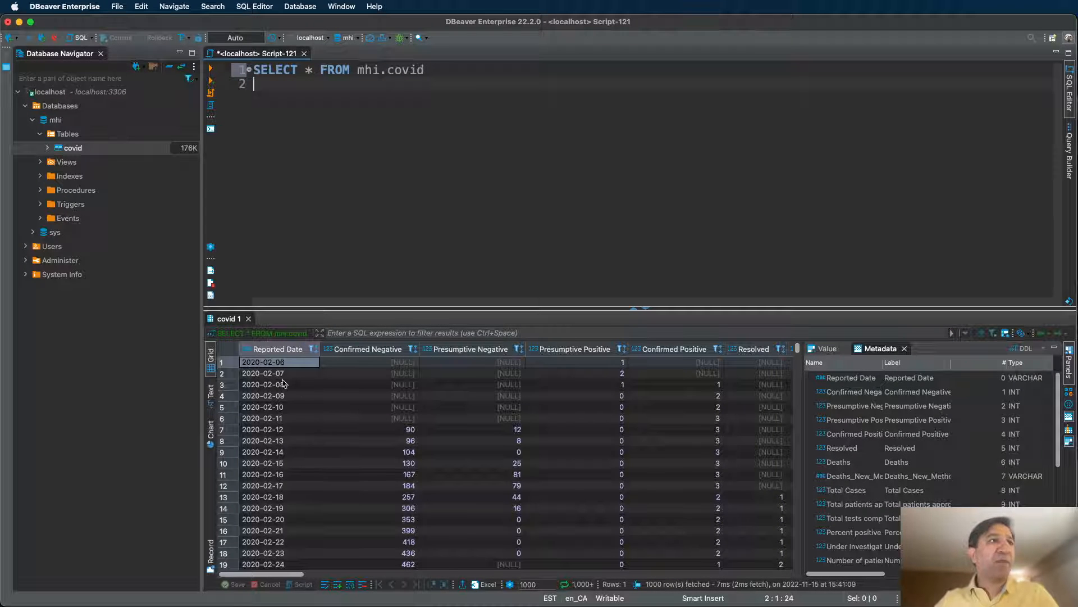
# Browse the 1000 covid result rows and select the Reported Date column.
pyautogui.scroll(-10, 295, 460)
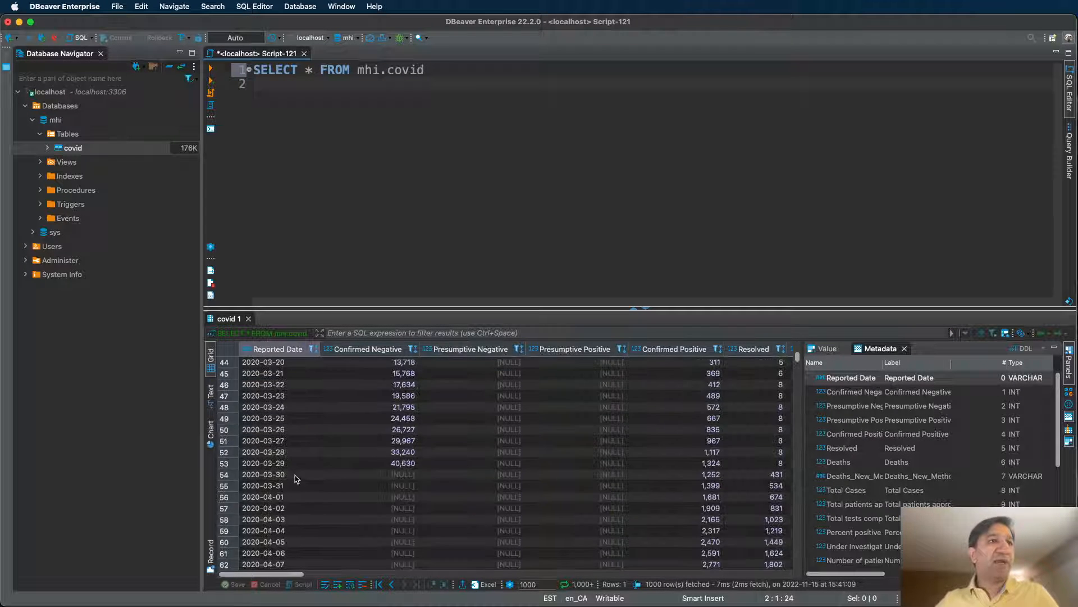
pyautogui.scroll(-20, 296, 479)
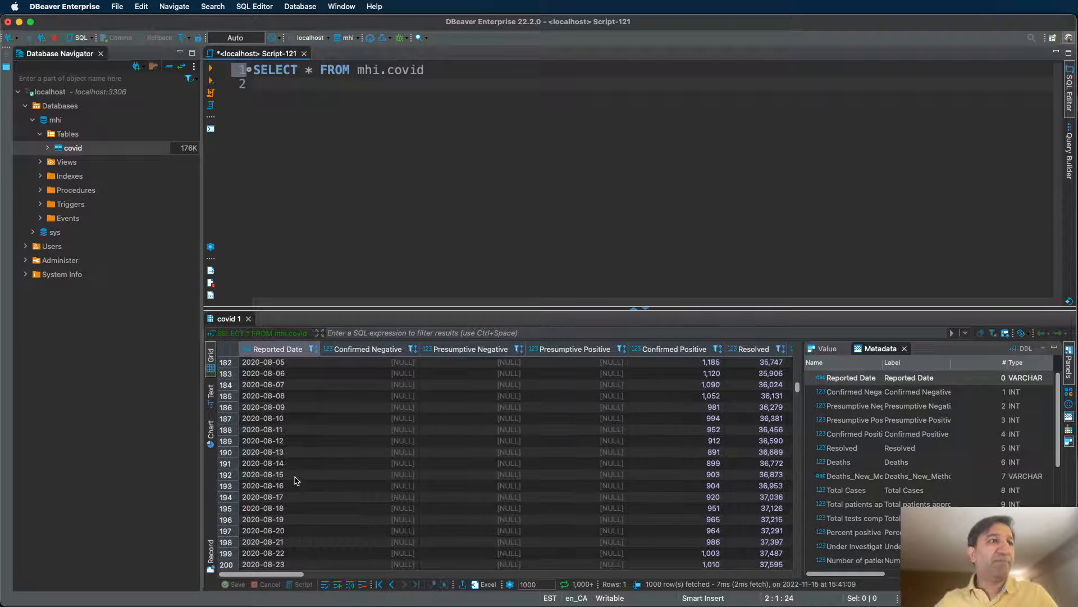
pyautogui.scroll(-6, 296, 479)
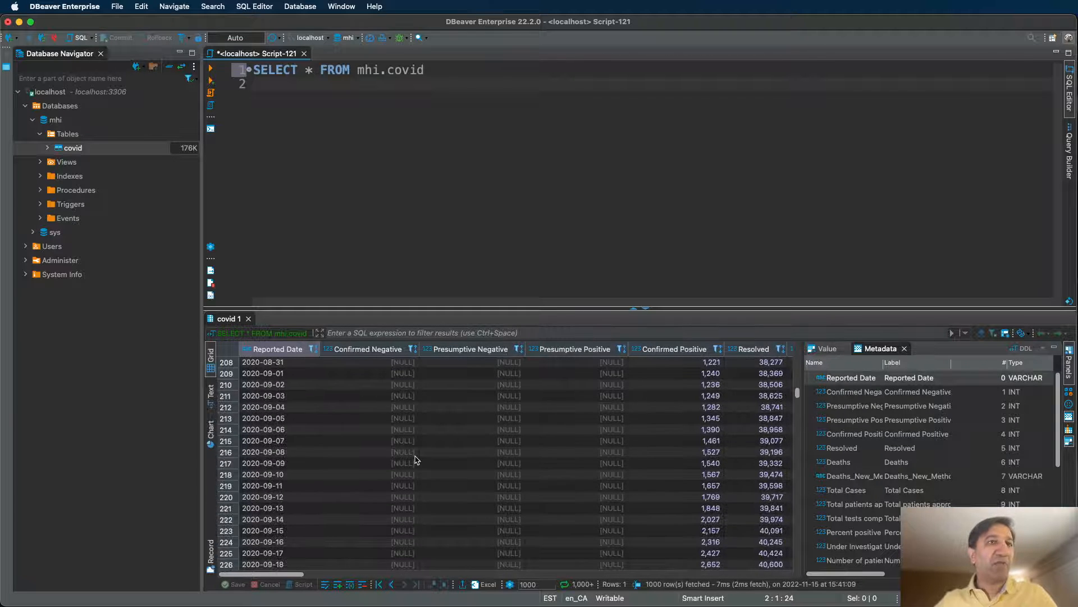
pyautogui.scroll(20, 416, 459)
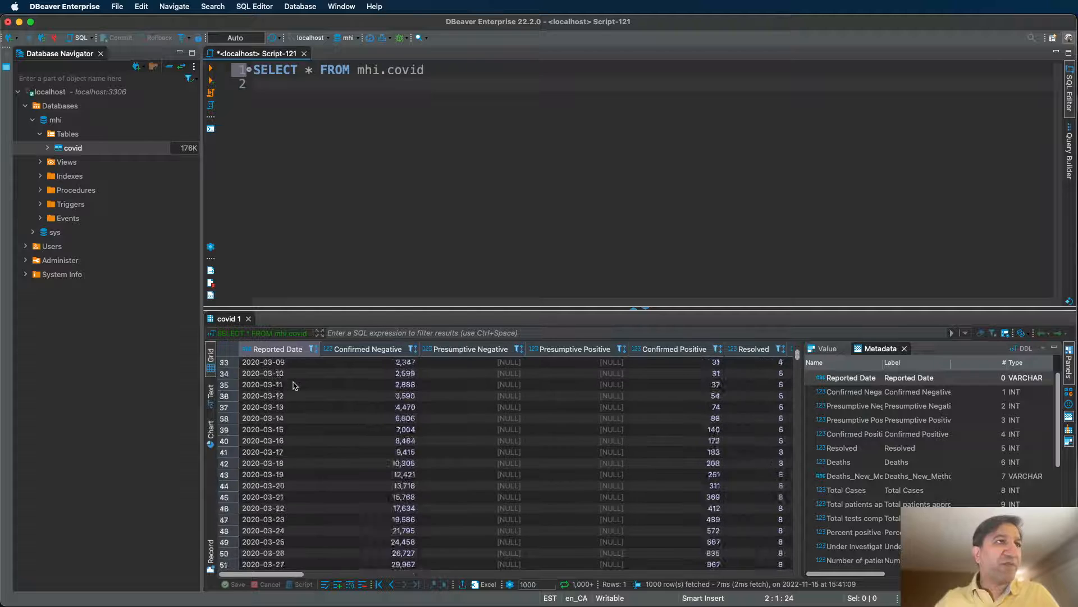
pyautogui.scroll(7, 293, 385)
pyautogui.click(291, 432)
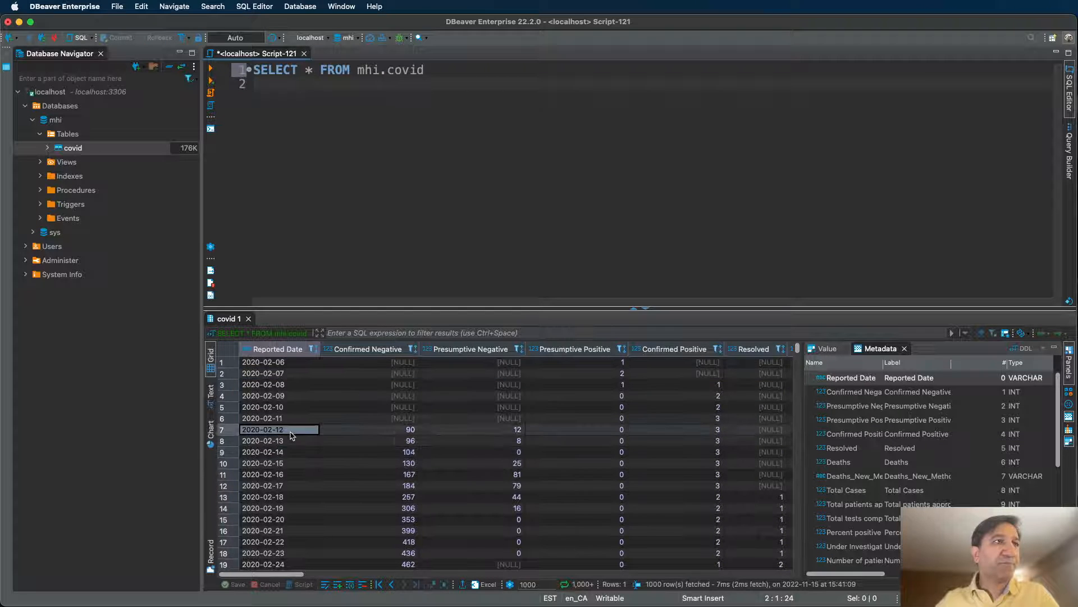
pyautogui.click(295, 362)
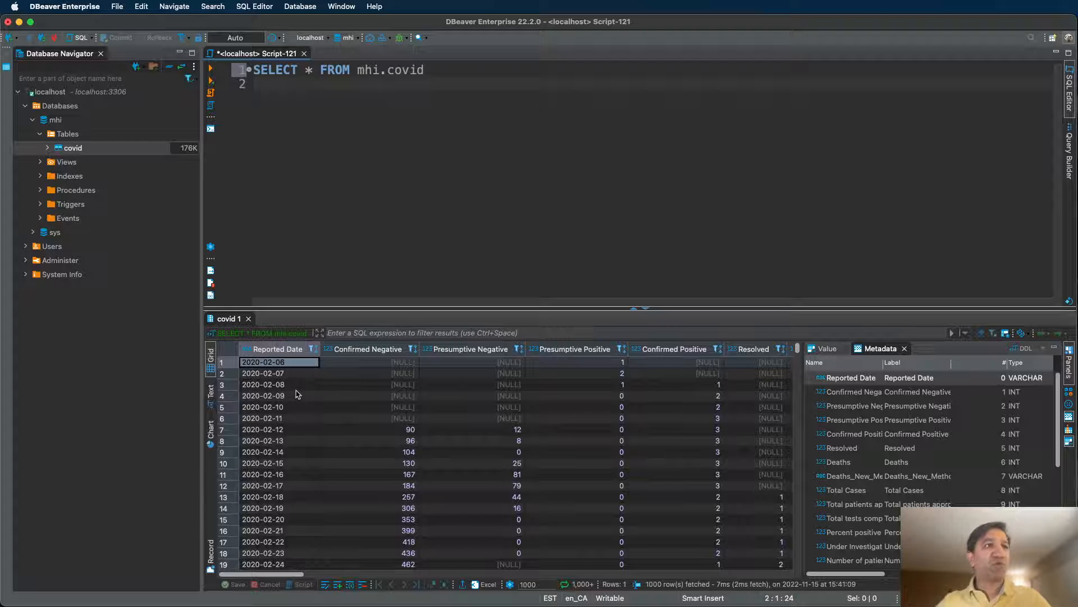
pyautogui.click(292, 349)
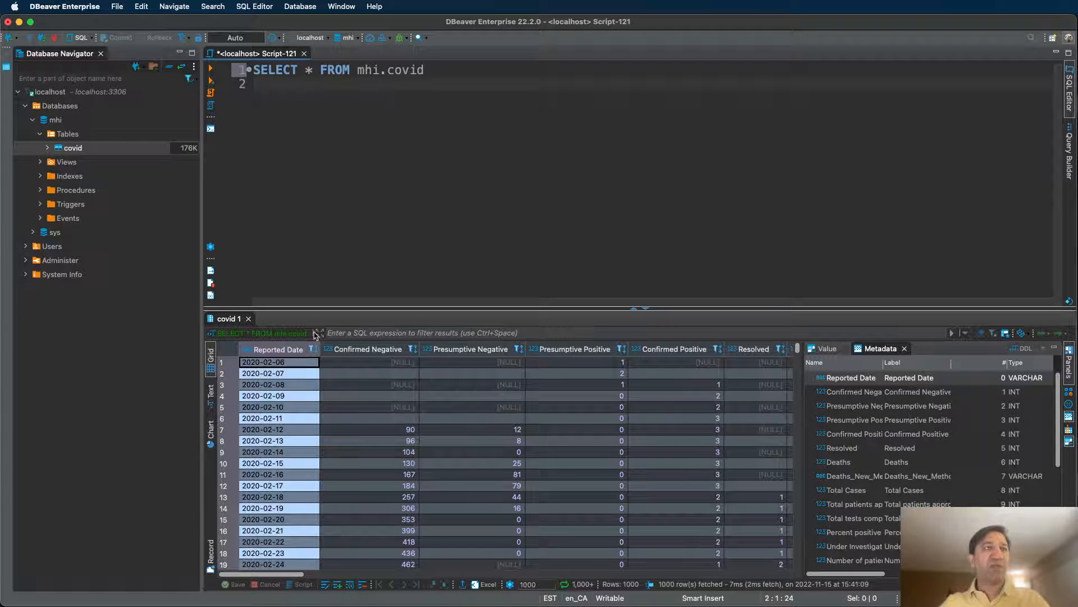
pyautogui.click(443, 76)
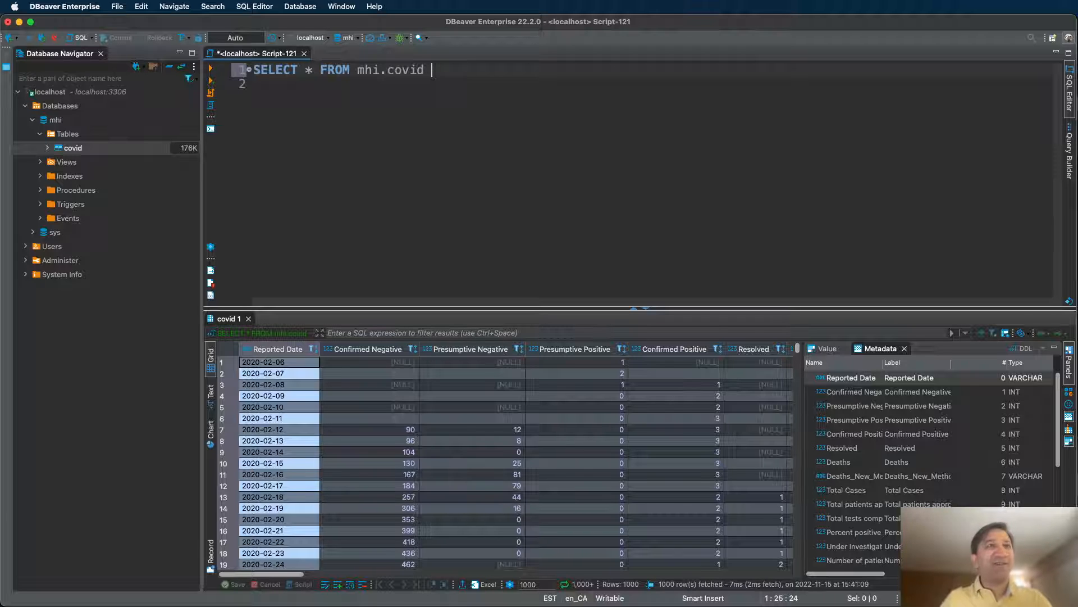
# Add order by `Reported Date` on line 2 and rerun the query.
pyautogui.press('Return')
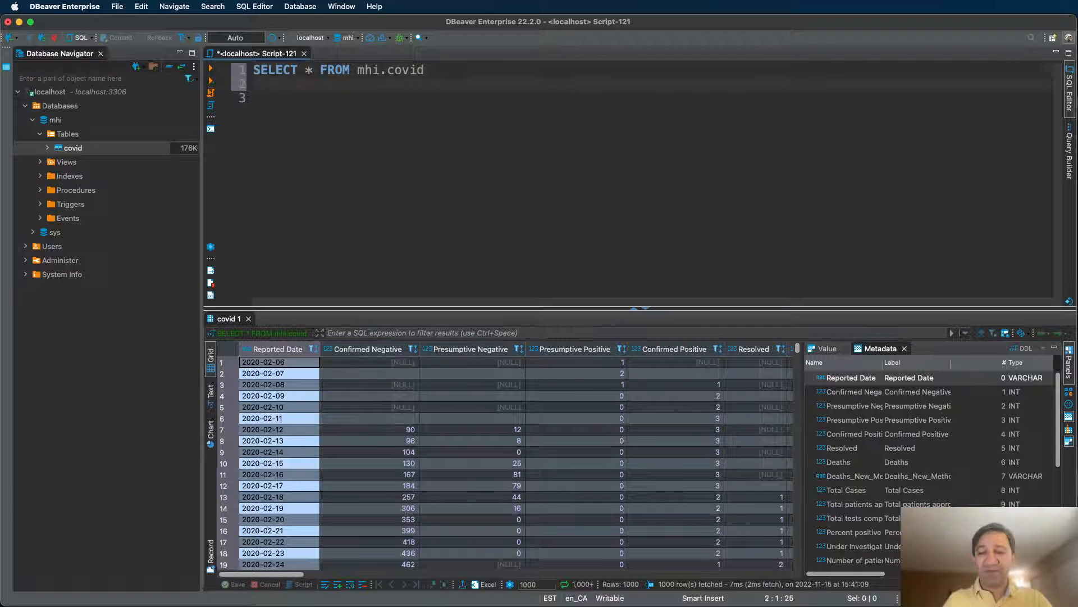
pyautogui.press('Delete')
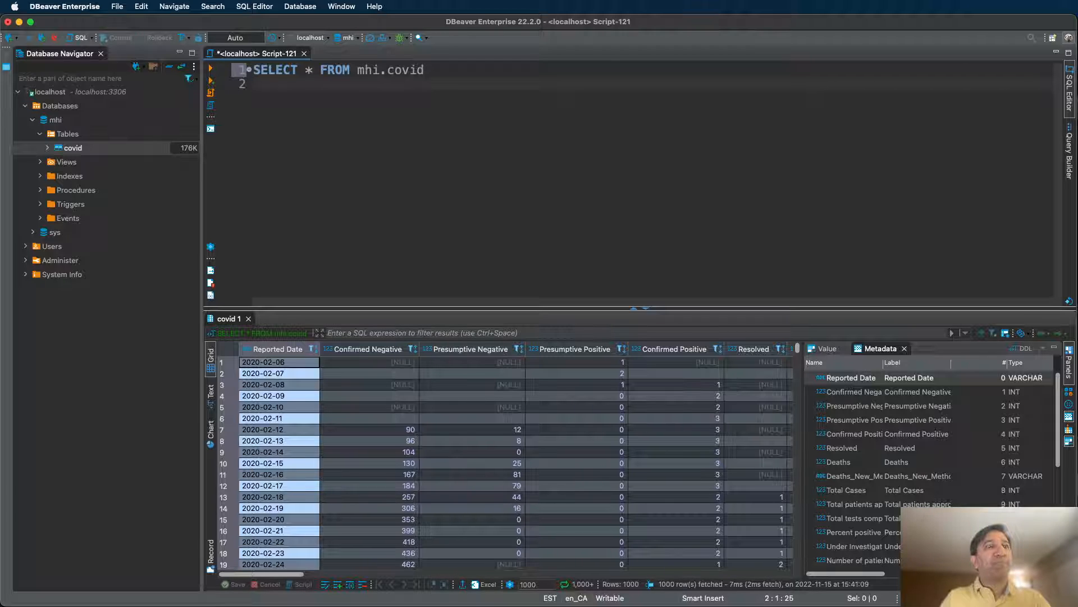
pyautogui.write('or')
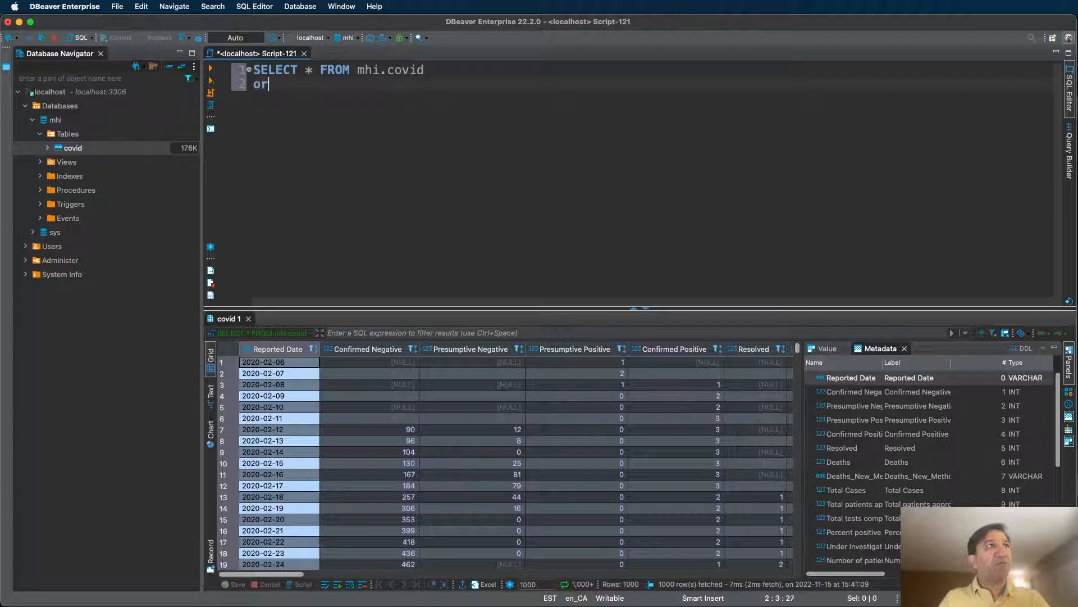
pyautogui.write('der by')
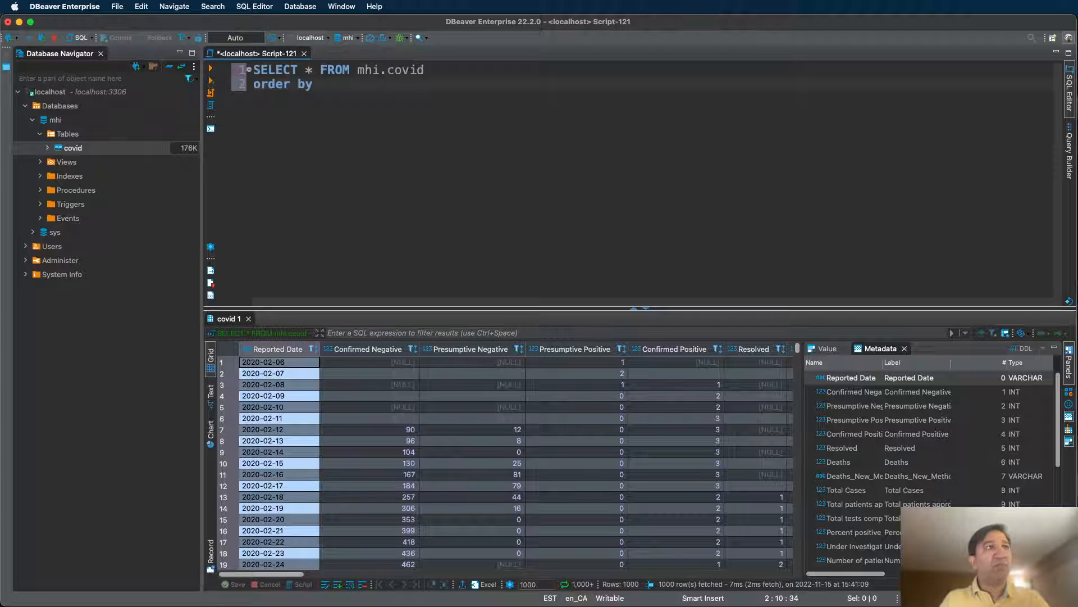
pyautogui.write('re')
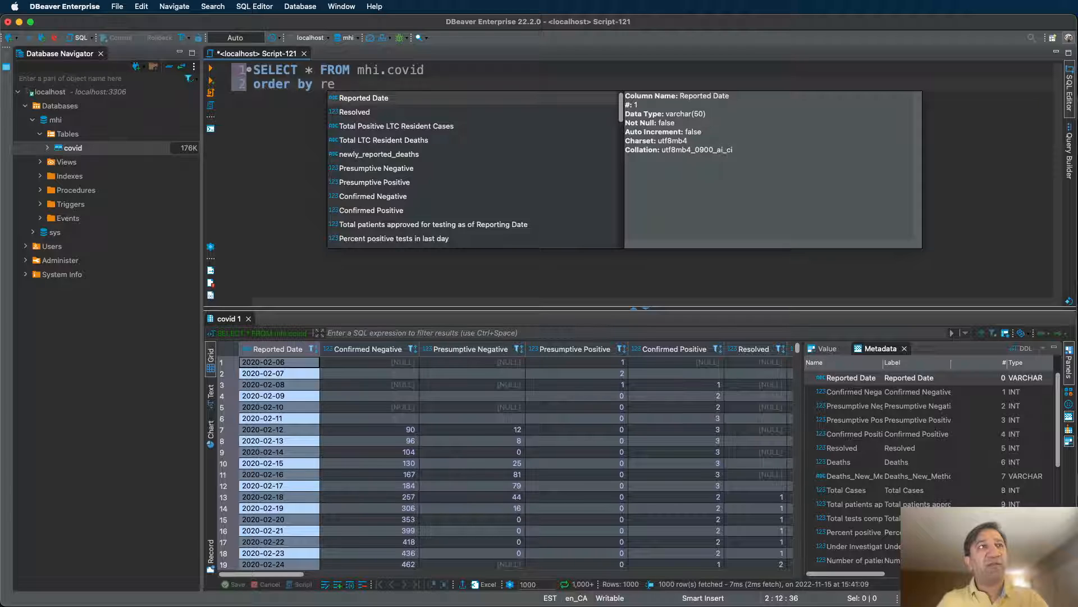
pyautogui.press('Return')
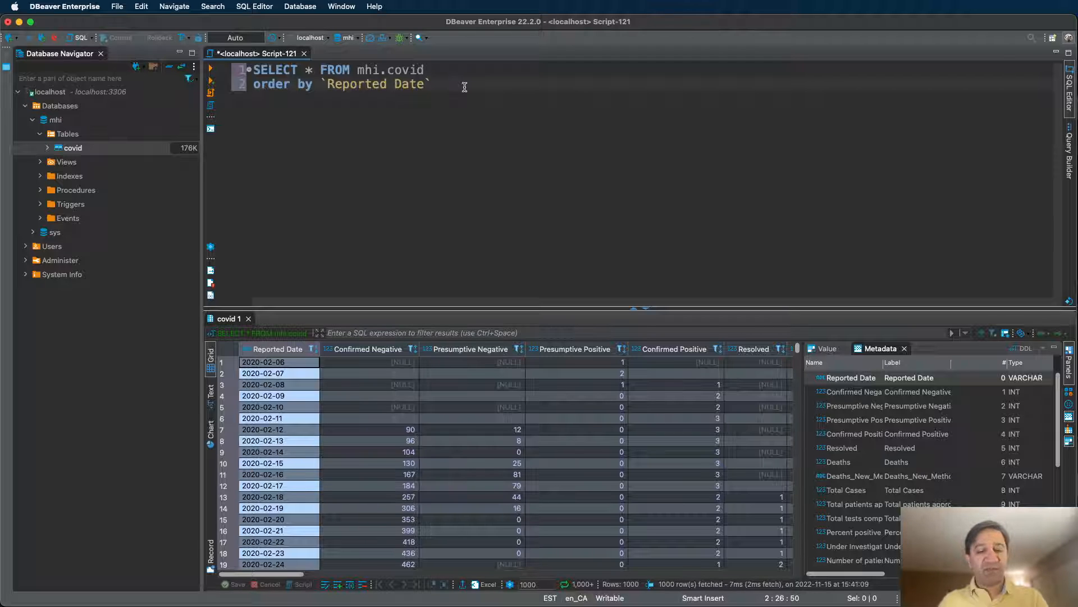
pyautogui.press('super+Return')
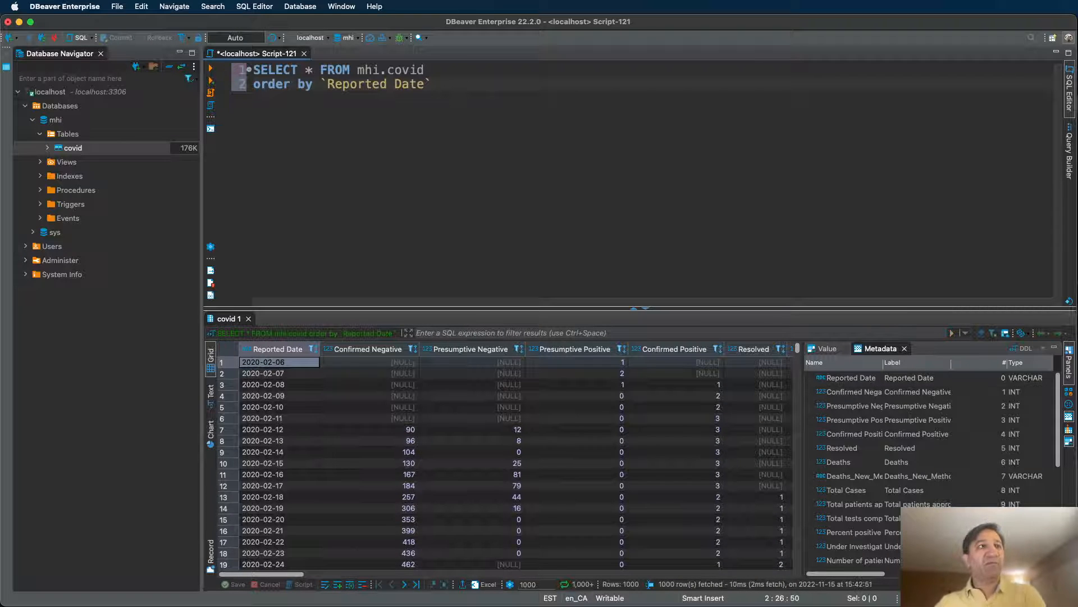
# Scroll through the date-sorted covid results.
pyautogui.scroll(-5, 283, 430)
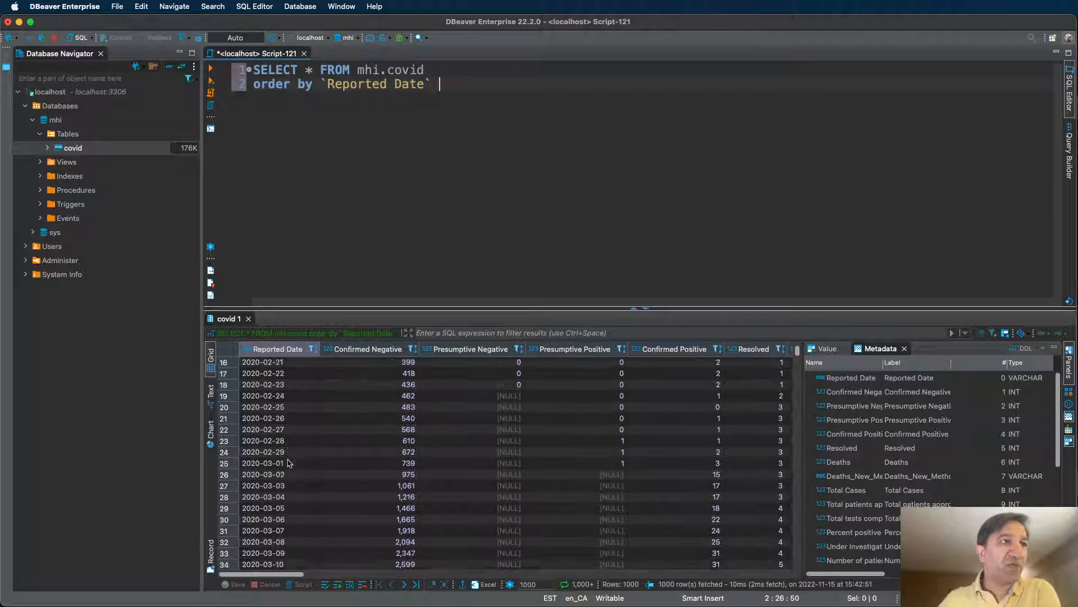
pyautogui.scroll(-20, 288, 463)
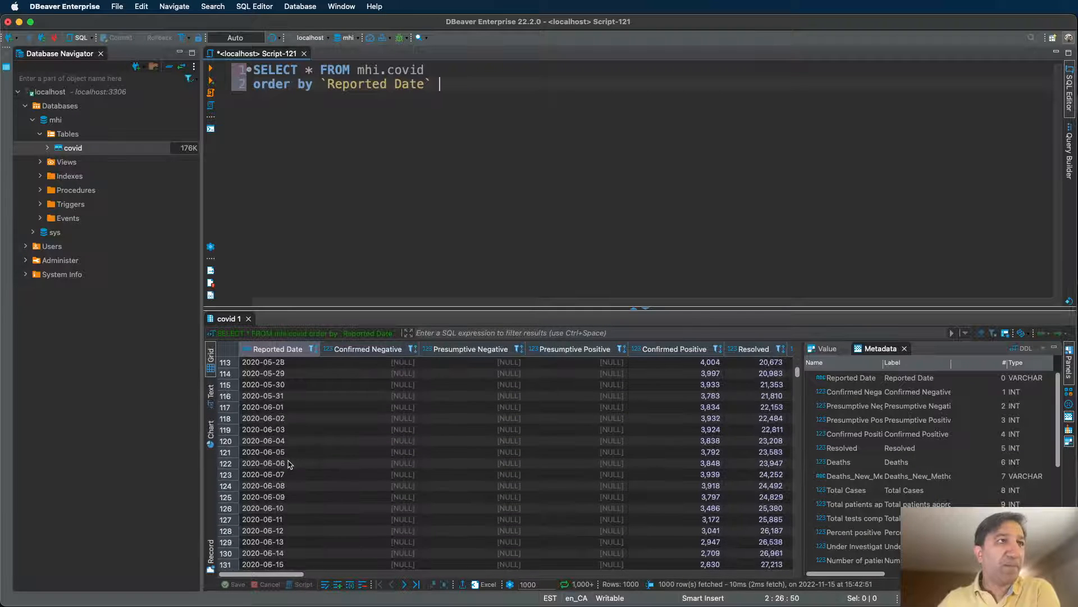
pyautogui.scroll(-20, 288, 462)
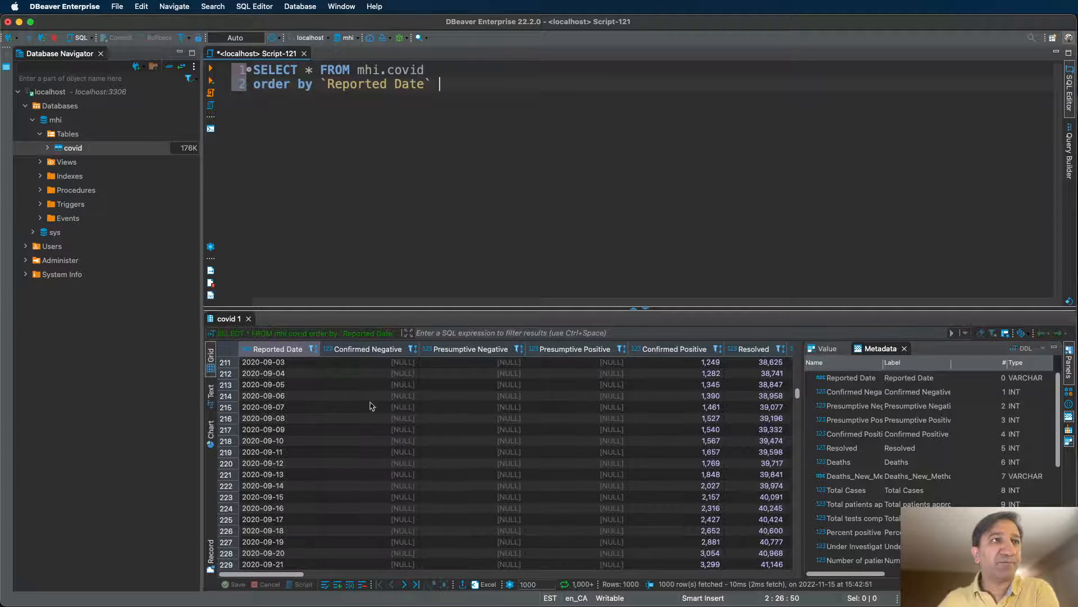
pyautogui.scroll(-20, 371, 406)
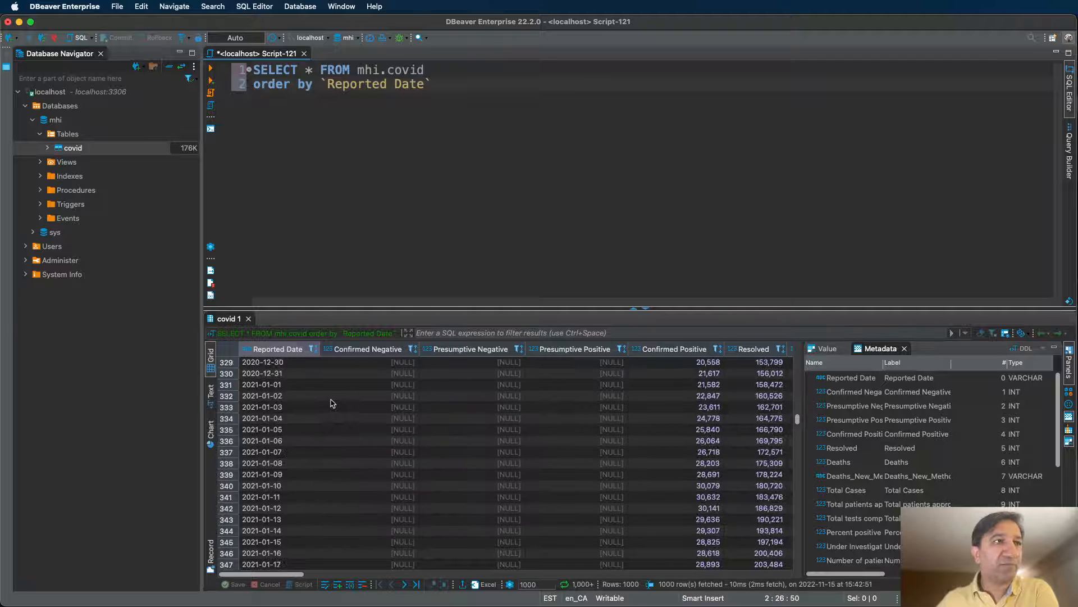
pyautogui.scroll(20, 413, 403)
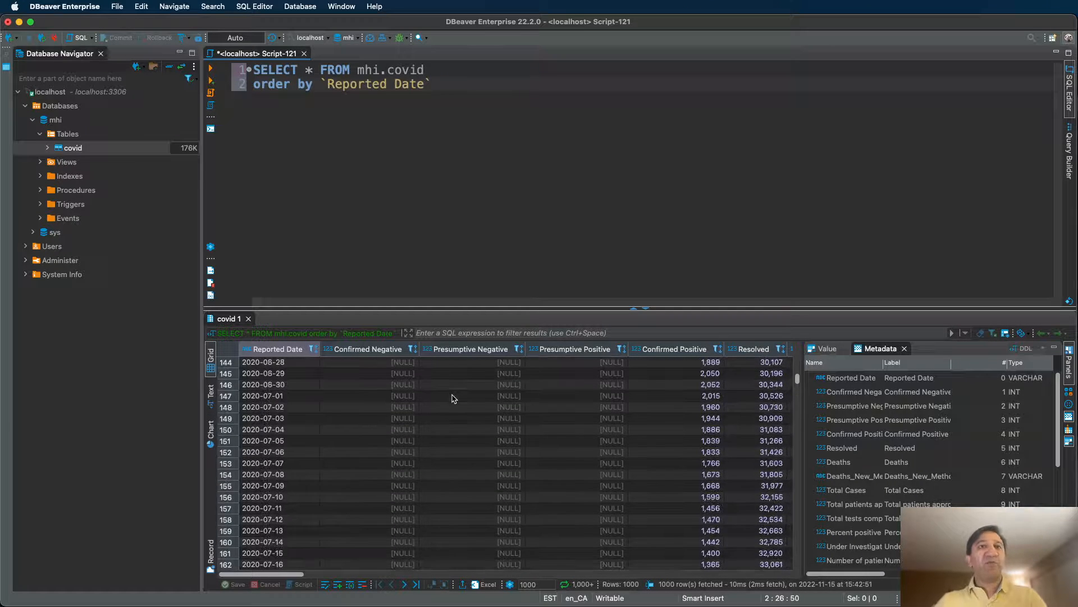
pyautogui.scroll(20, 454, 399)
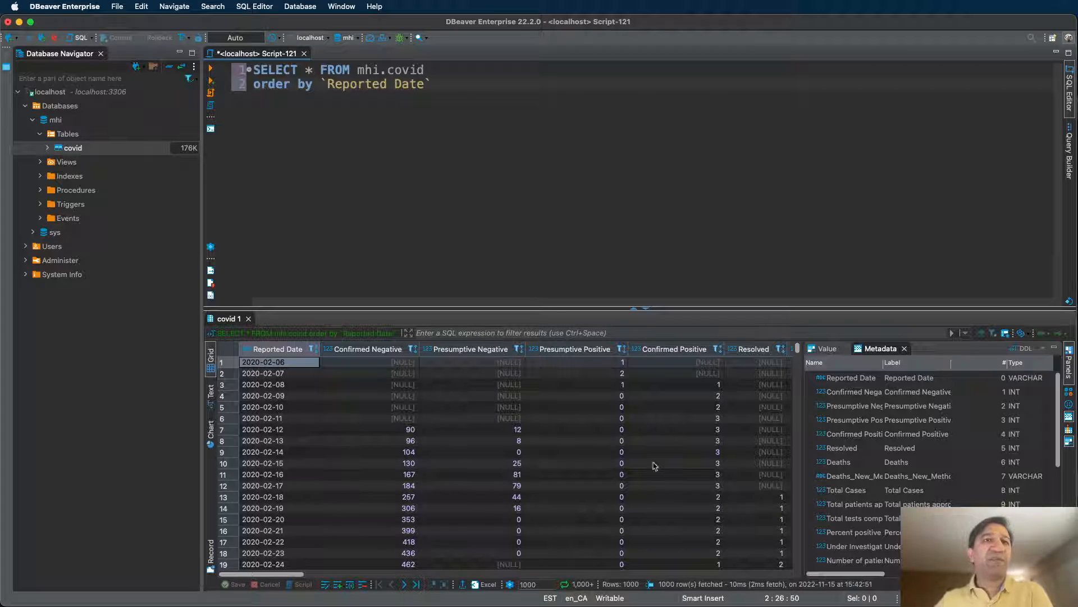
pyautogui.moveTo(289, 575); pyautogui.dragTo(188, 579)
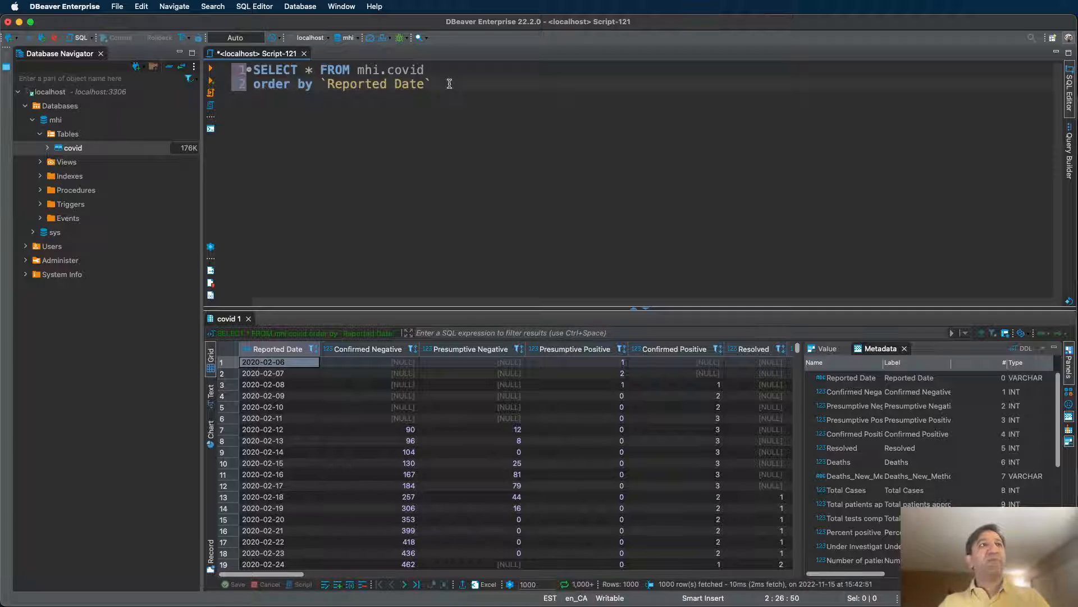
# Delete the order by `Reported Date` line from the script.
pyautogui.moveTo(450, 84); pyautogui.dragTo(410, 85)
pyautogui.hotkey('shift', 'Home')
pyautogui.press('BackSpace')
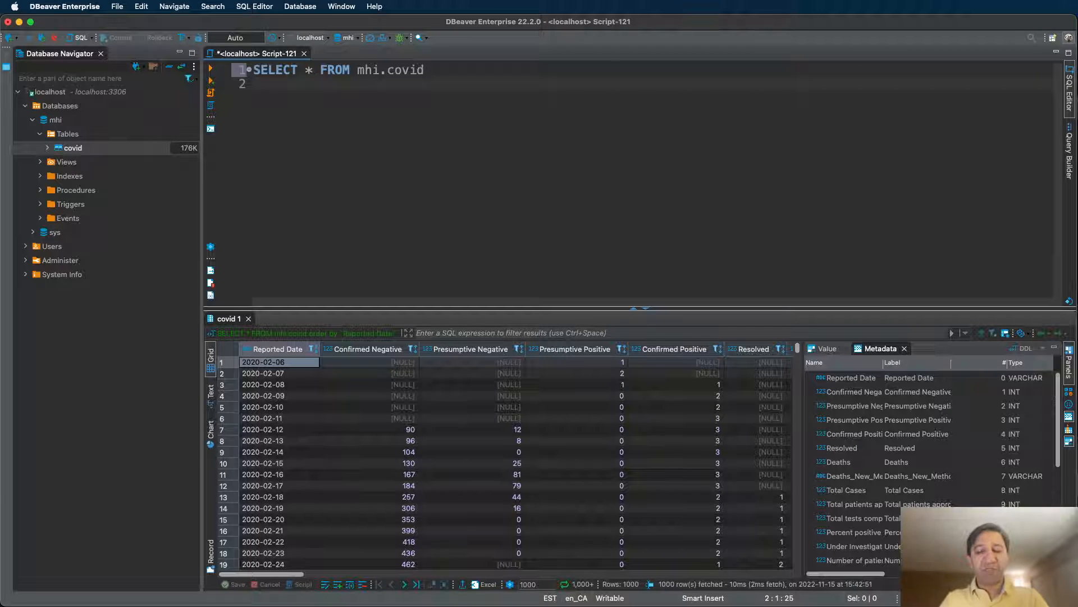
# Add order by `Confirmed Negative` on line 2 and run the query.
pyautogui.write('o')
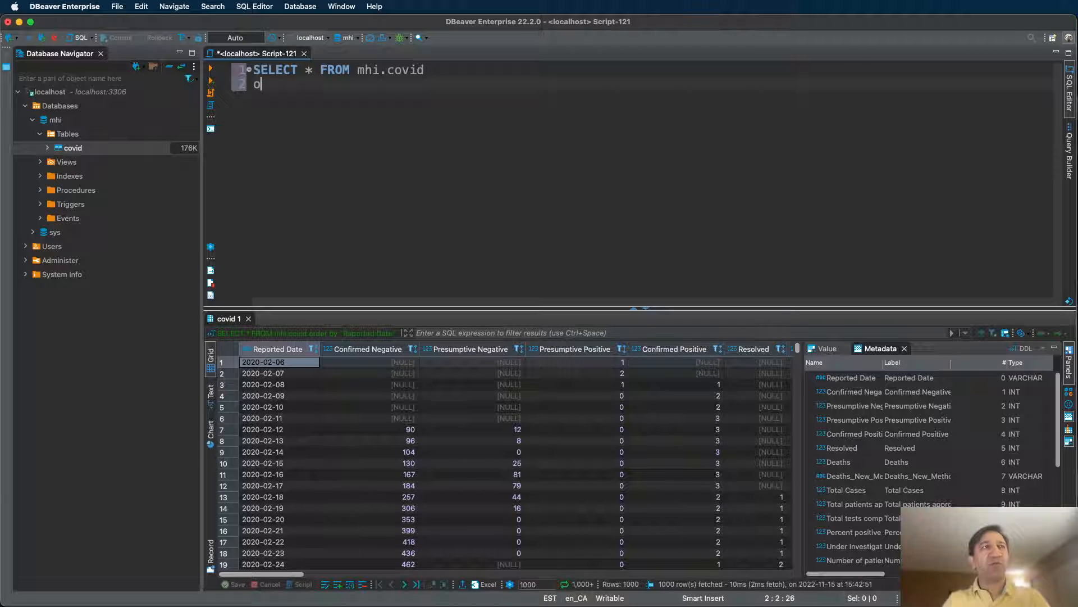
pyautogui.write('rder by')
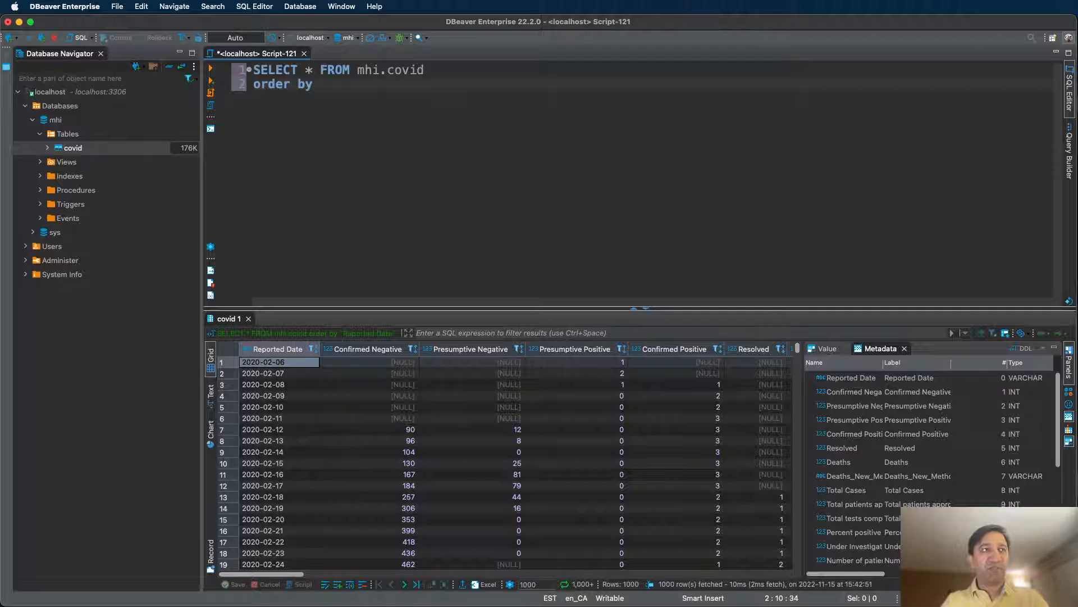
pyautogui.write('con')
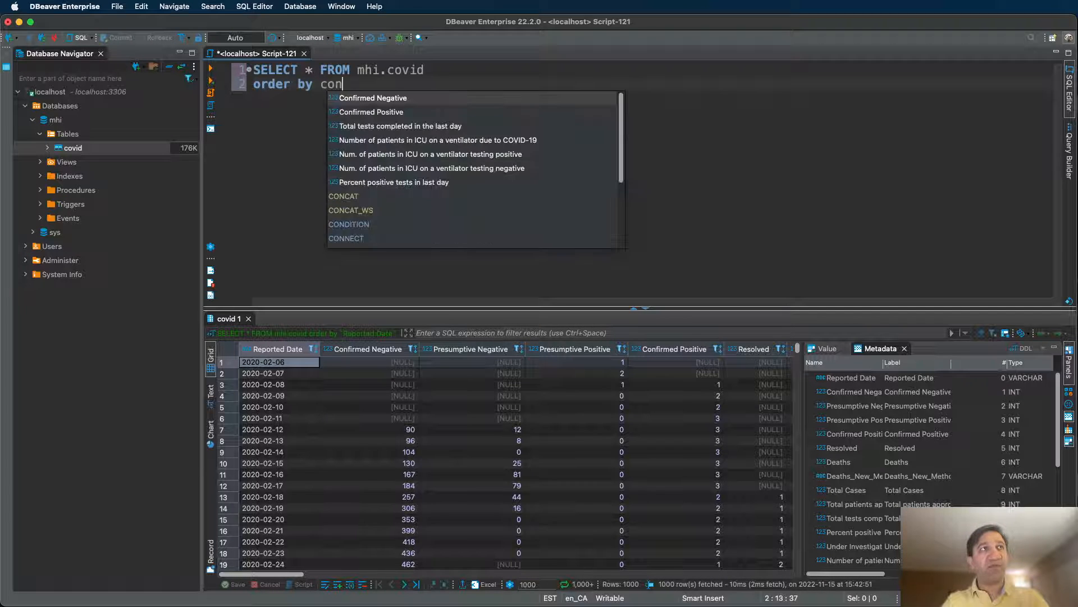
pyautogui.press('Return')
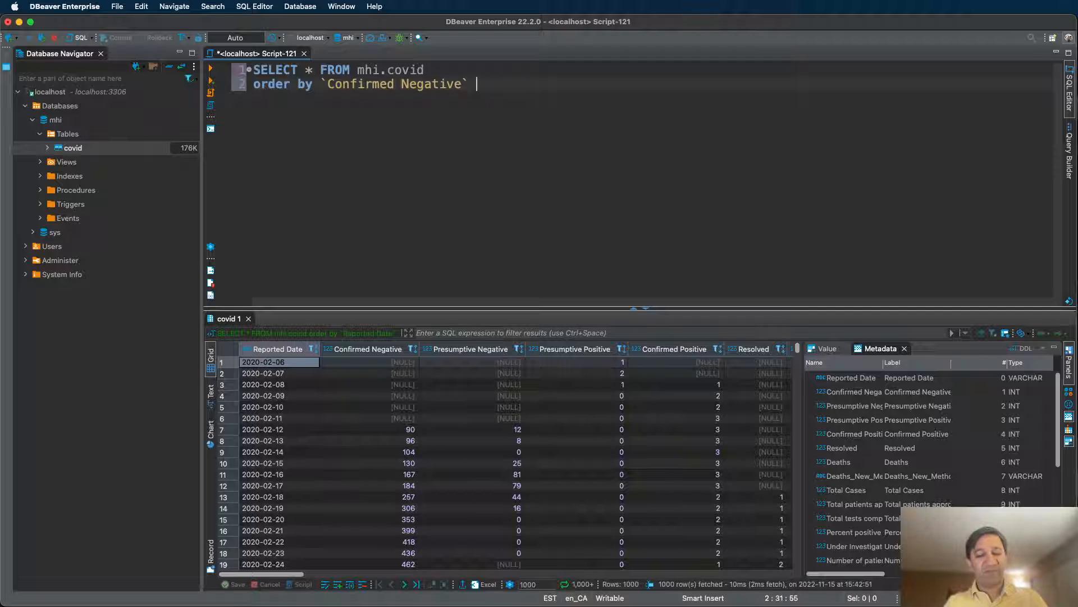
pyautogui.hotkey('ctrl', 'Return')
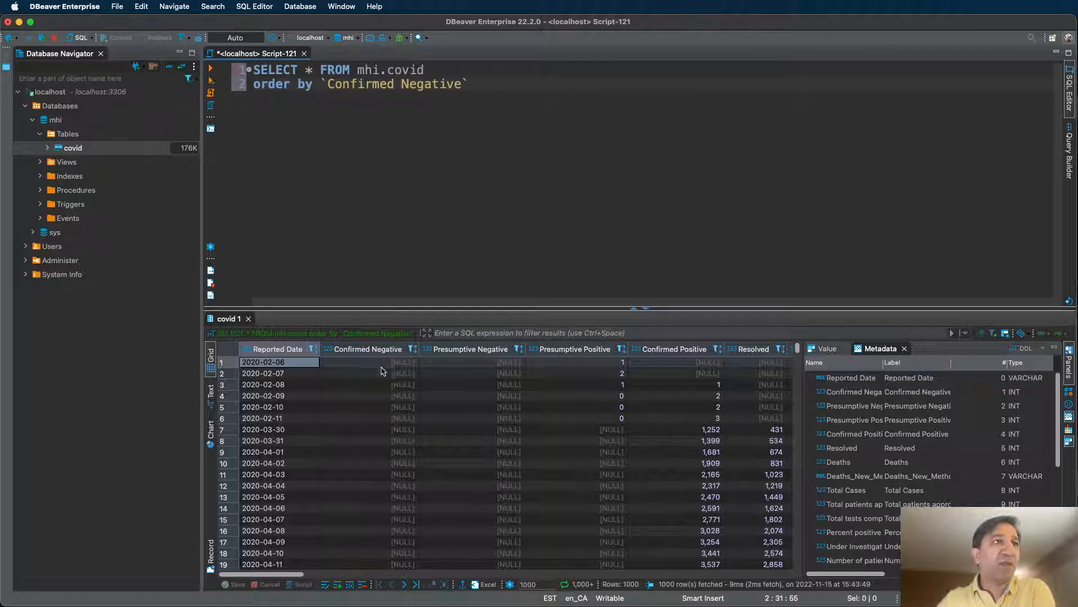
pyautogui.scroll(-2, 396, 354)
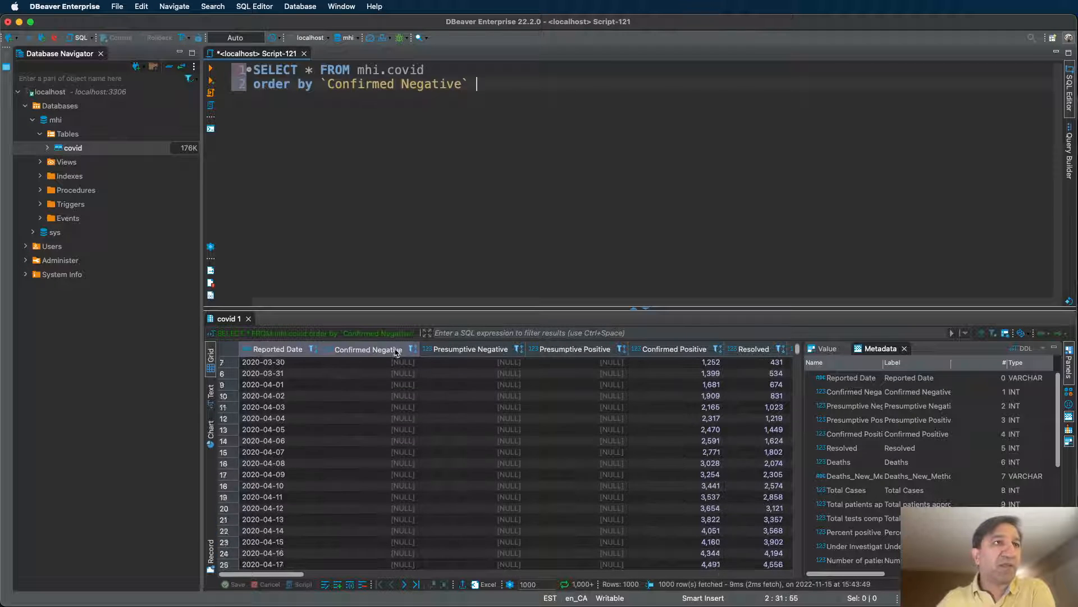
pyautogui.scroll(-20, 396, 371)
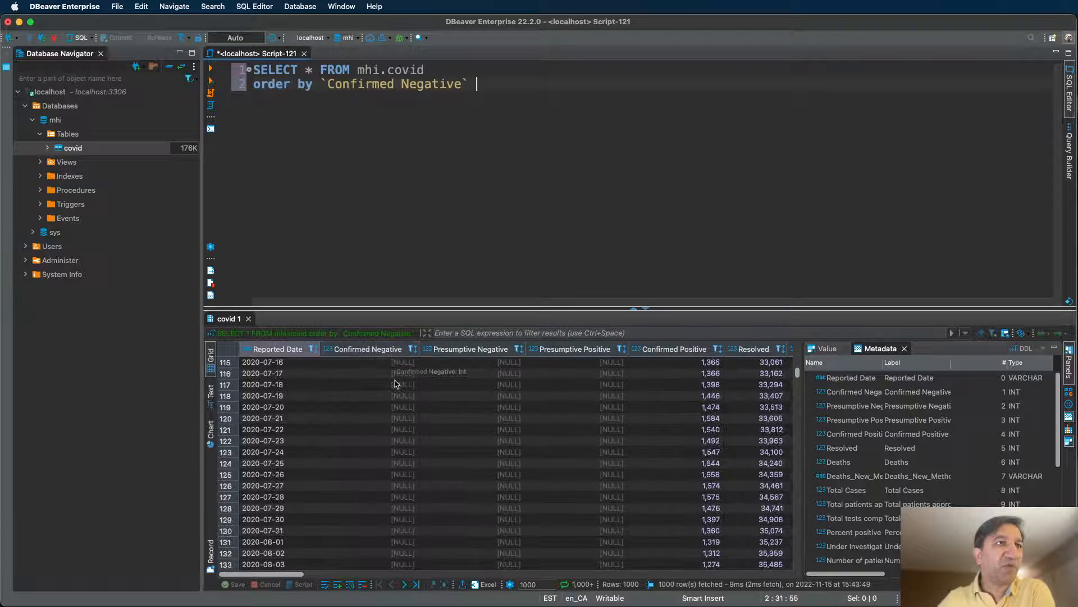
pyautogui.scroll(-20, 396, 384)
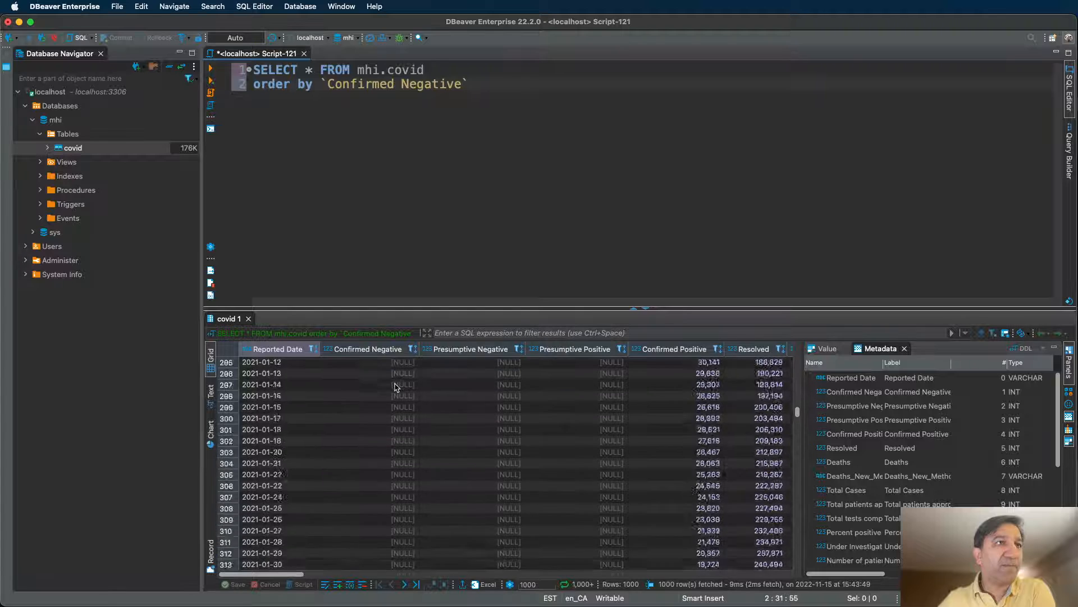
pyautogui.scroll(-20, 396, 387)
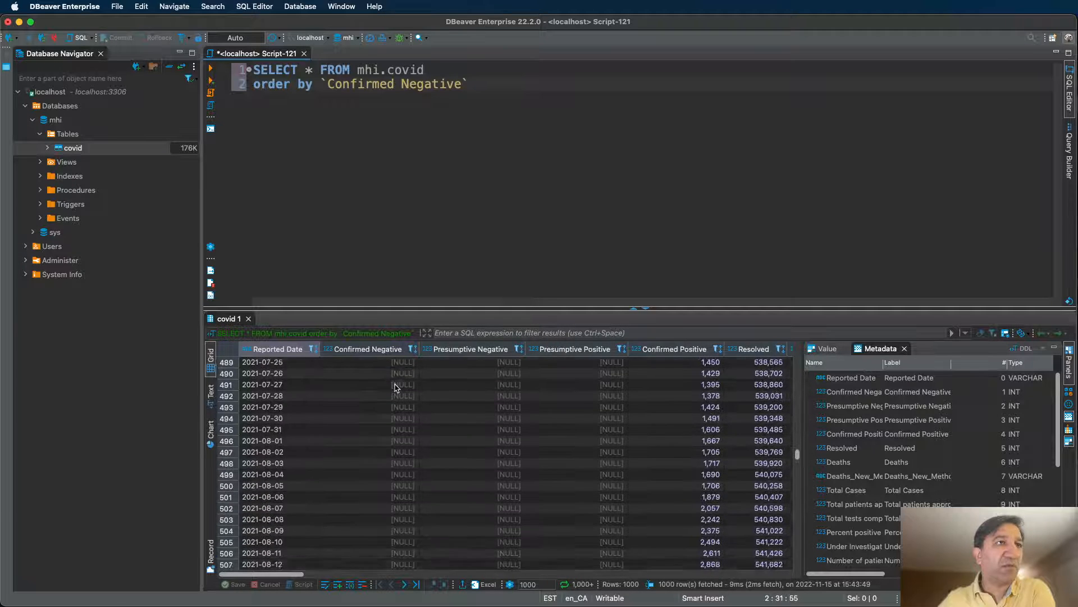
pyautogui.scroll(-20, 396, 387)
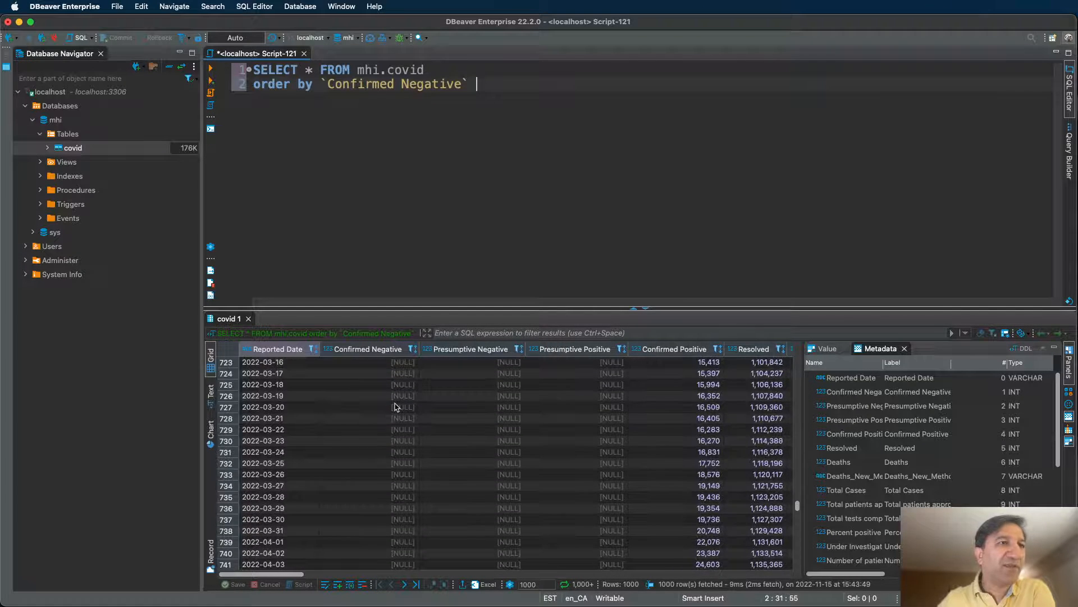
pyautogui.scroll(-20, 396, 407)
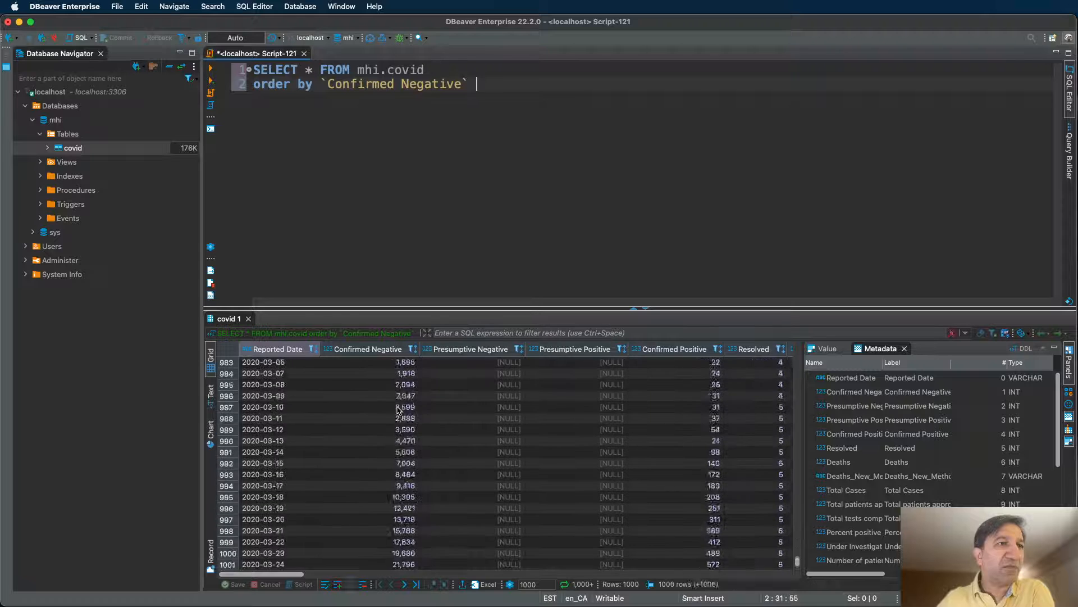
pyautogui.scroll(10, 397, 407)
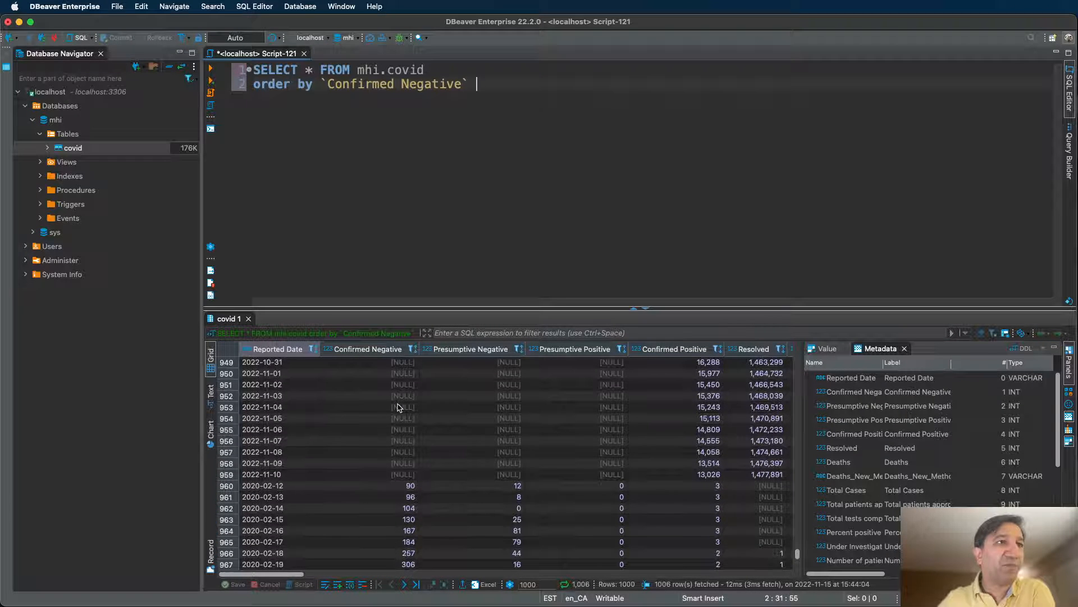
pyautogui.scroll(-1, 797, 555)
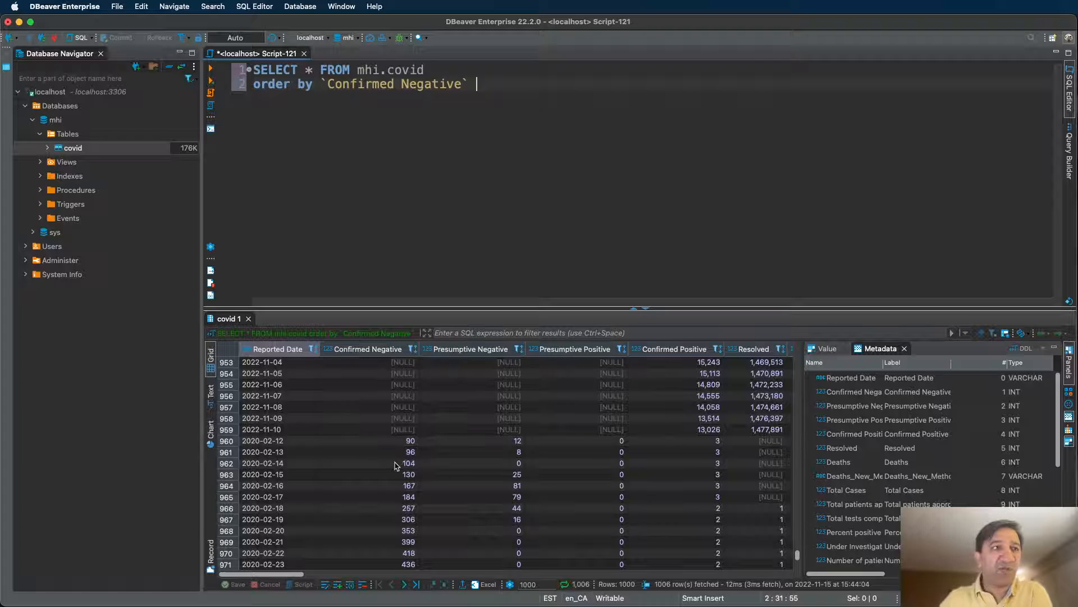
pyautogui.scroll(-2, 395, 464)
pyautogui.scroll(-5, 398, 478)
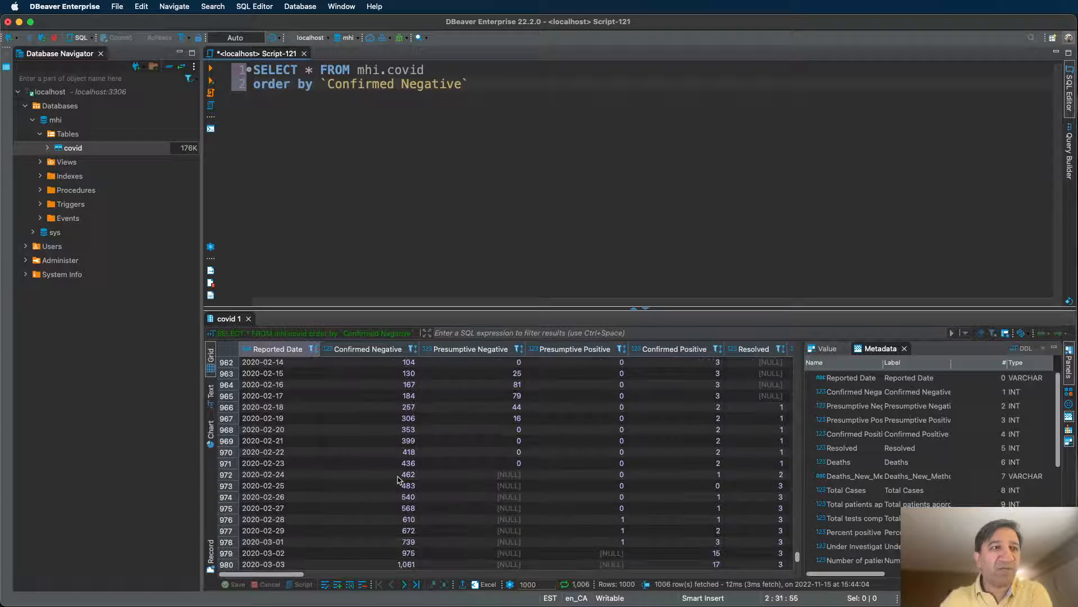
pyautogui.scroll(-10, 398, 478)
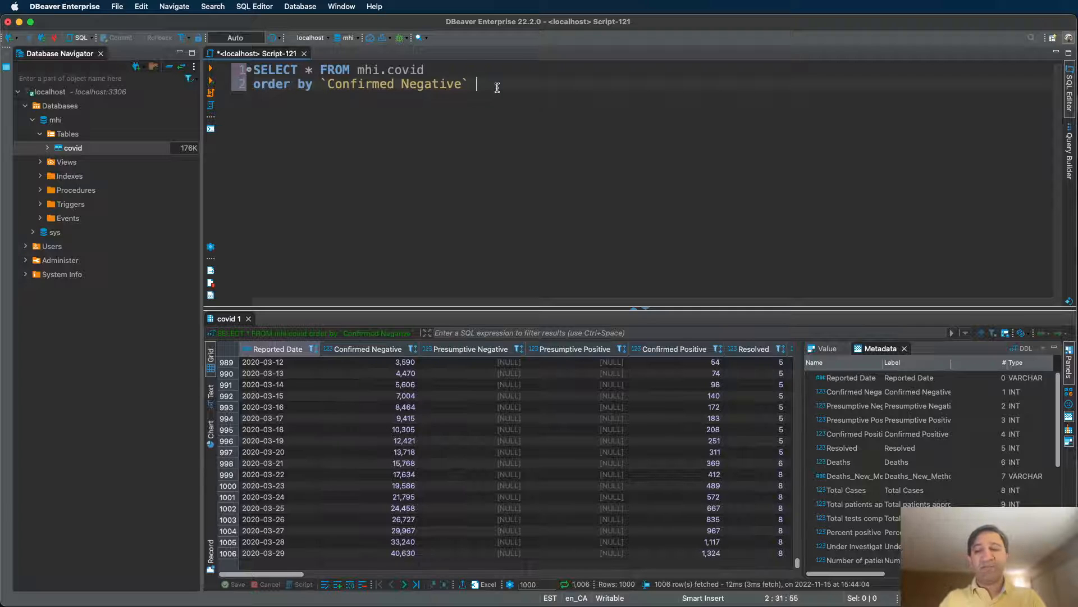
# Append DESC to the `Confirmed Negative` sort and rerun the query.
pyautogui.press('BackSpace')
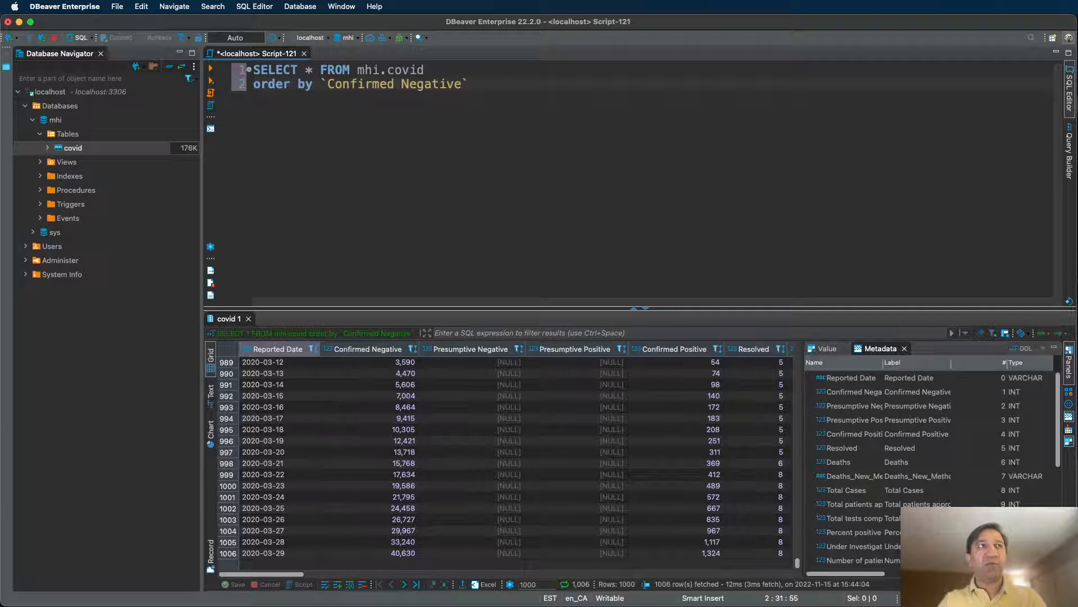
pyautogui.write('de')
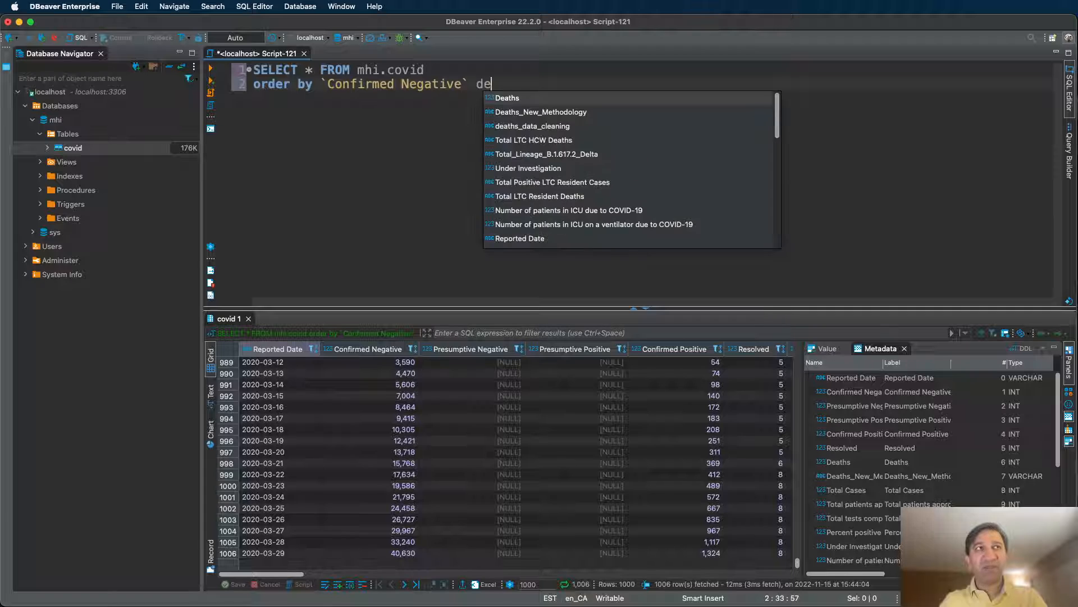
pyautogui.write('sc')
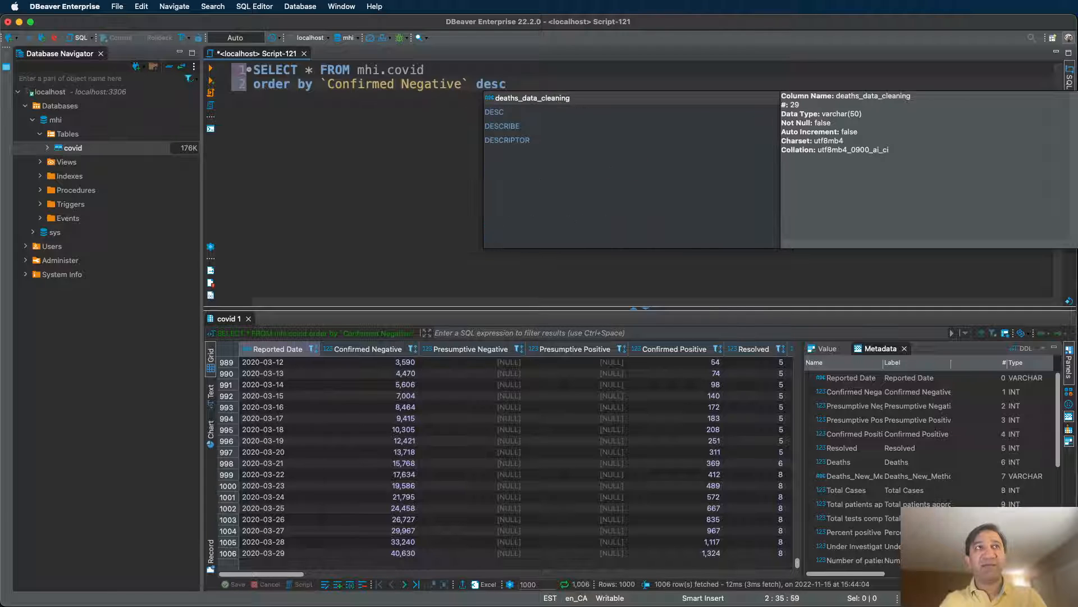
pyautogui.press('Down')
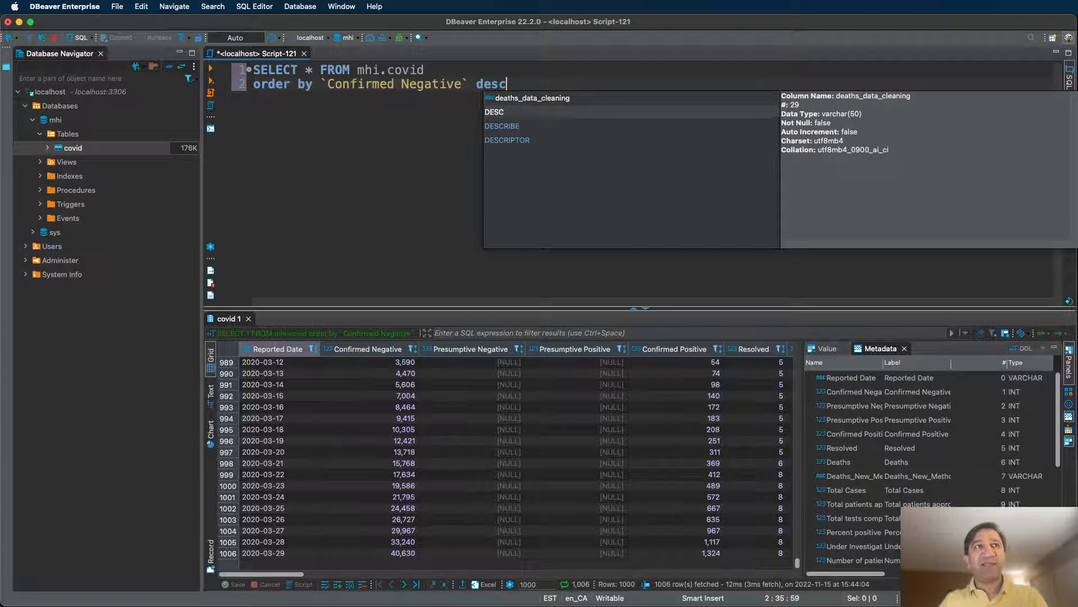
pyautogui.press('Up')
pyautogui.press('Down')
pyautogui.press('Down')
pyautogui.press('Down')
pyautogui.press('Down')
pyautogui.press('Up')
pyautogui.press('Up')
pyautogui.press('Up')
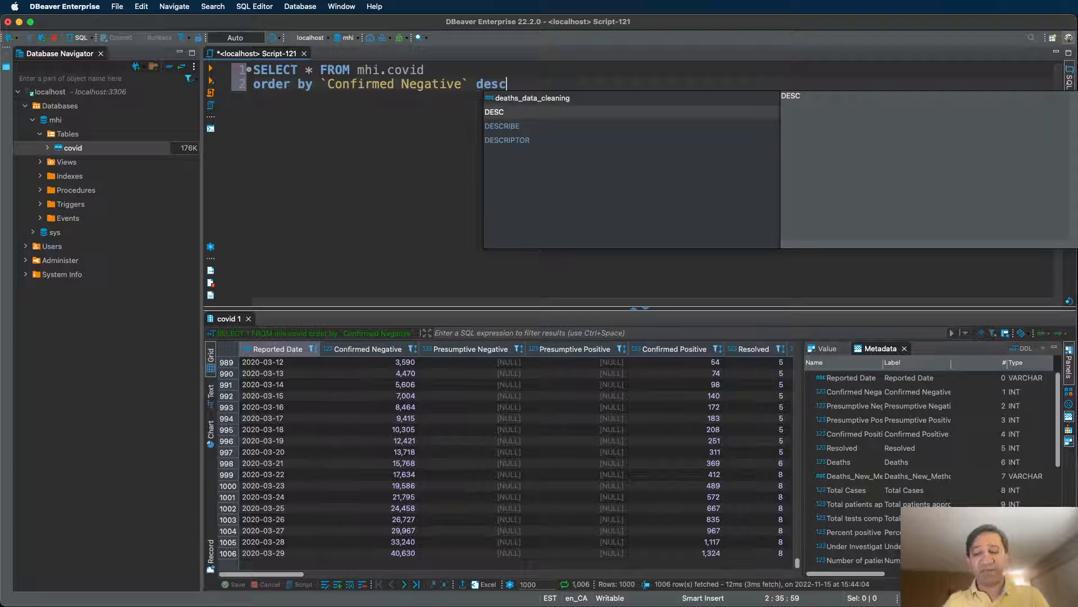
pyautogui.press('Return')
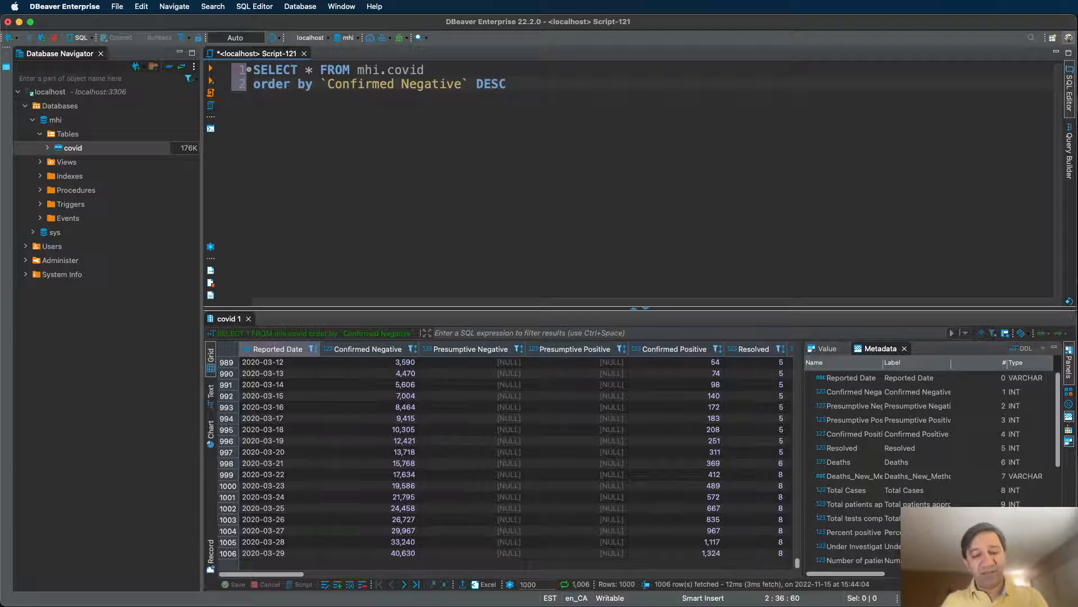
pyautogui.press('super+Return')
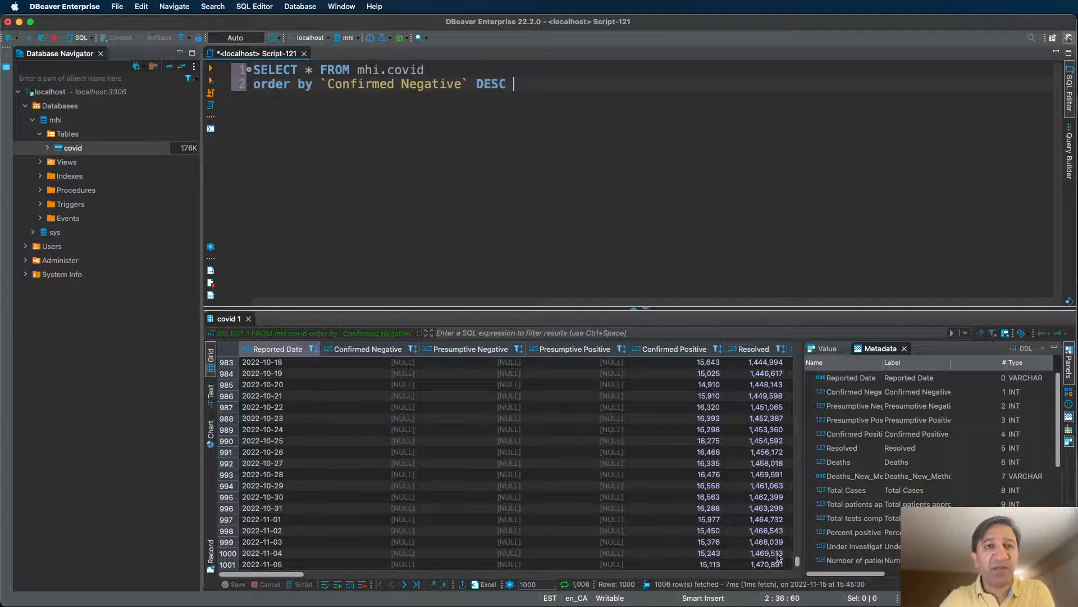
# Review the top descending Confirmed Negative values, then open new script Script-122.
pyautogui.moveTo(798, 560); pyautogui.dragTo(820, 353)
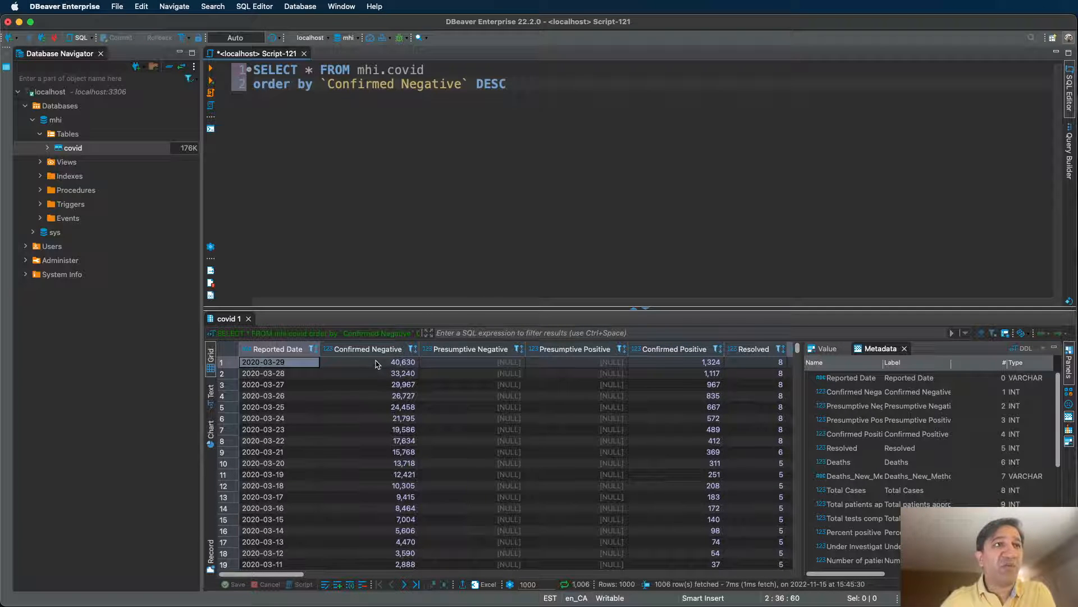
pyautogui.click(406, 375)
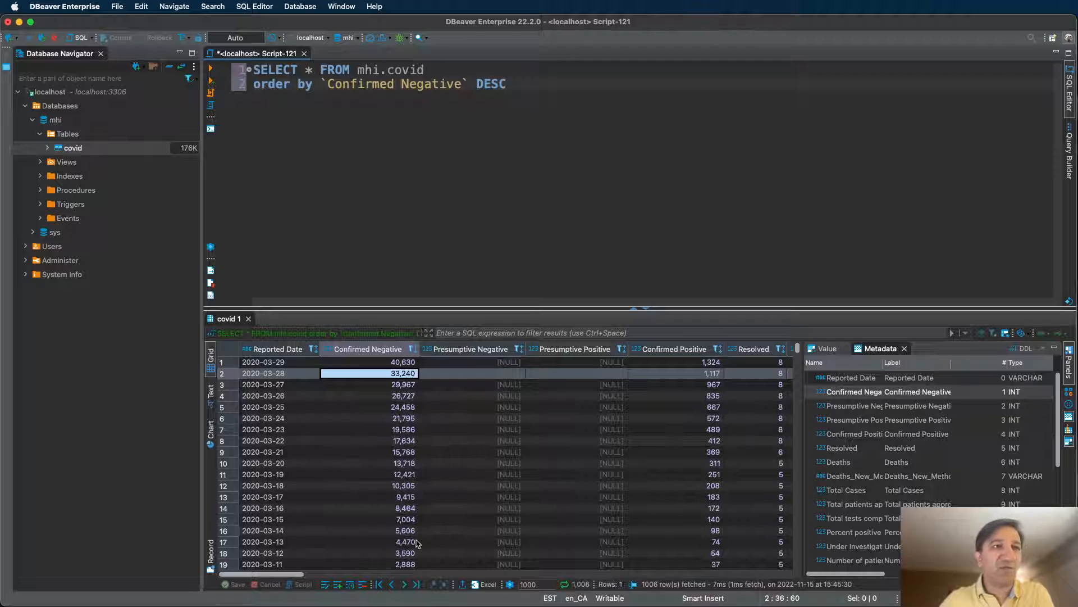
pyautogui.scroll(-3, 417, 543)
pyautogui.scroll(3, 422, 545)
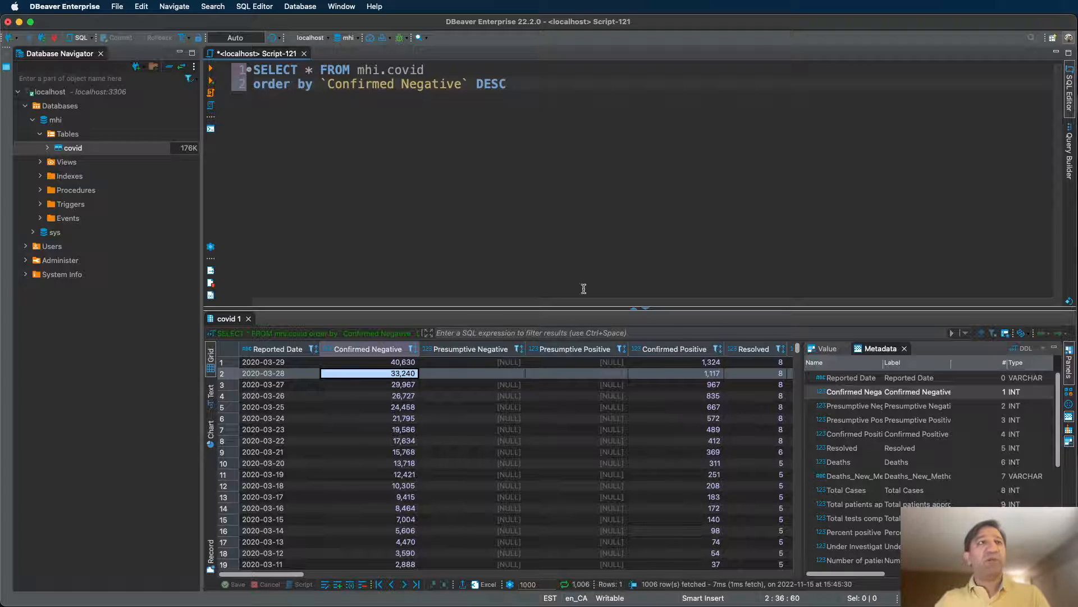
pyautogui.click(541, 103)
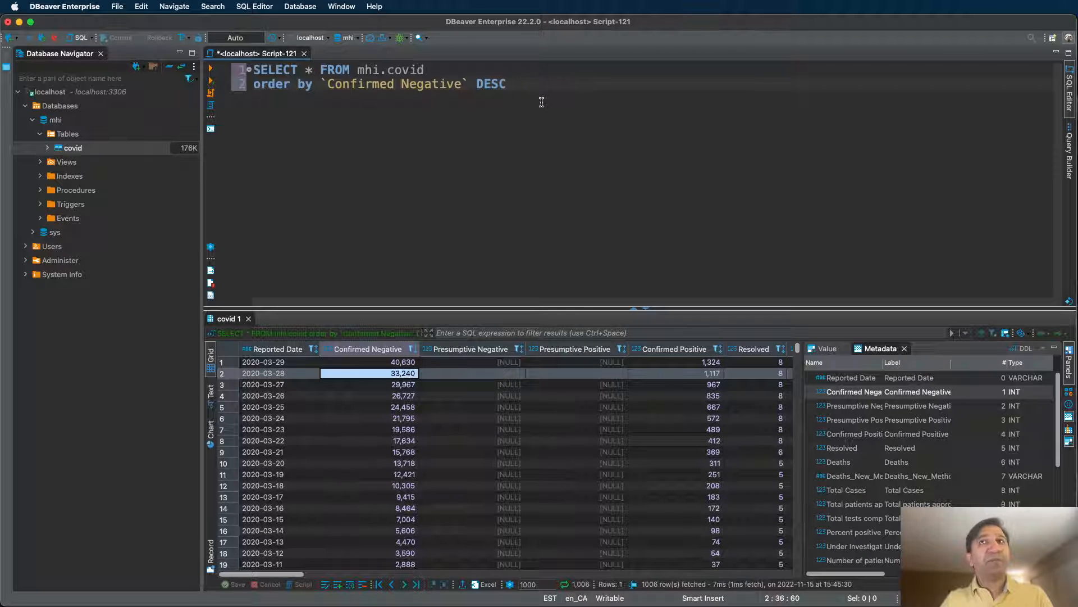
pyautogui.press('super+bracketright')
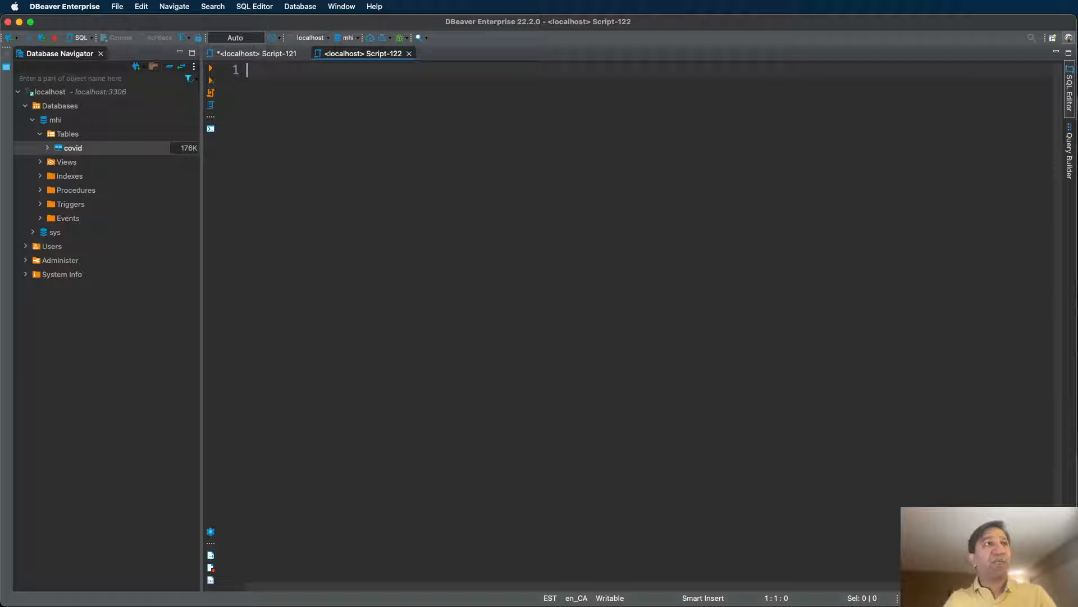
# Run SELECT * FROM mhi.covid order by `Confirmed Positive` desc in Script-122.
pyautogui.write('select ')
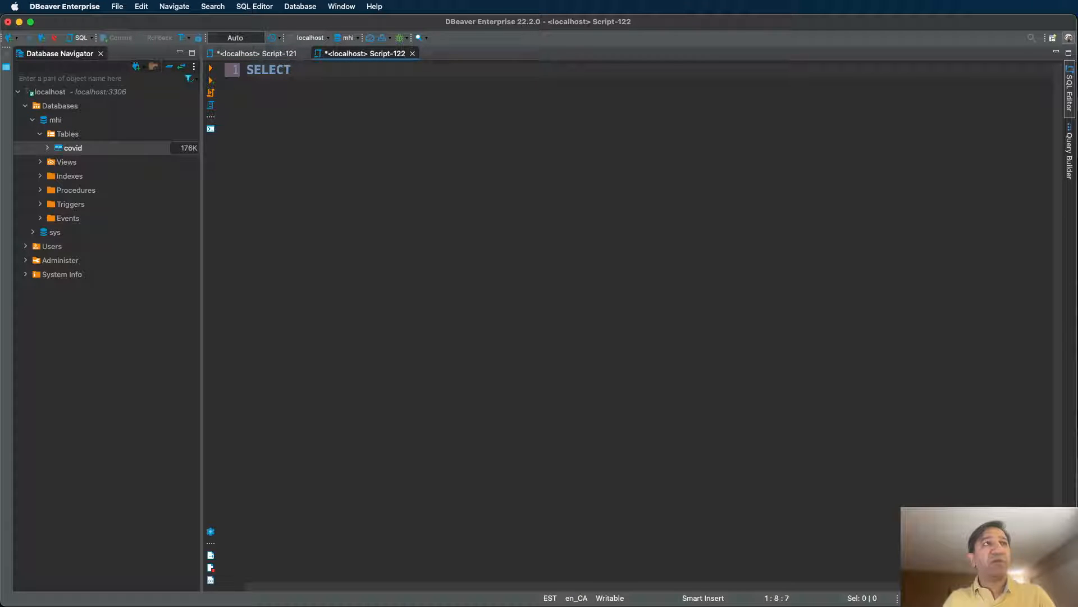
pyautogui.write('* from mhi.covid c')
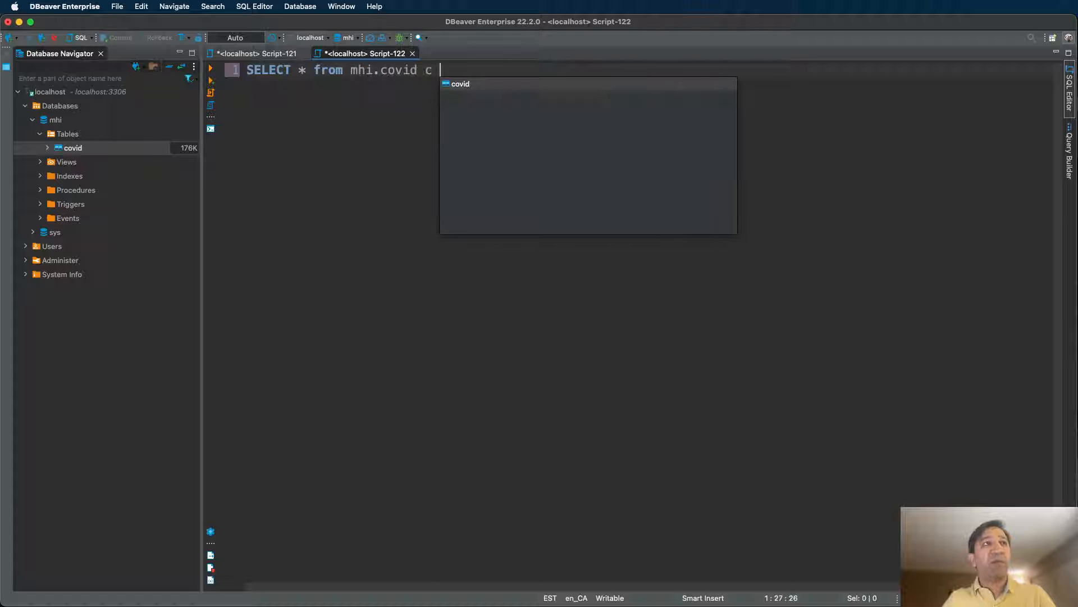
pyautogui.press('BackSpace')
pyautogui.press('BackSpace')
pyautogui.press('BackSpace')
pyautogui.press('Return')
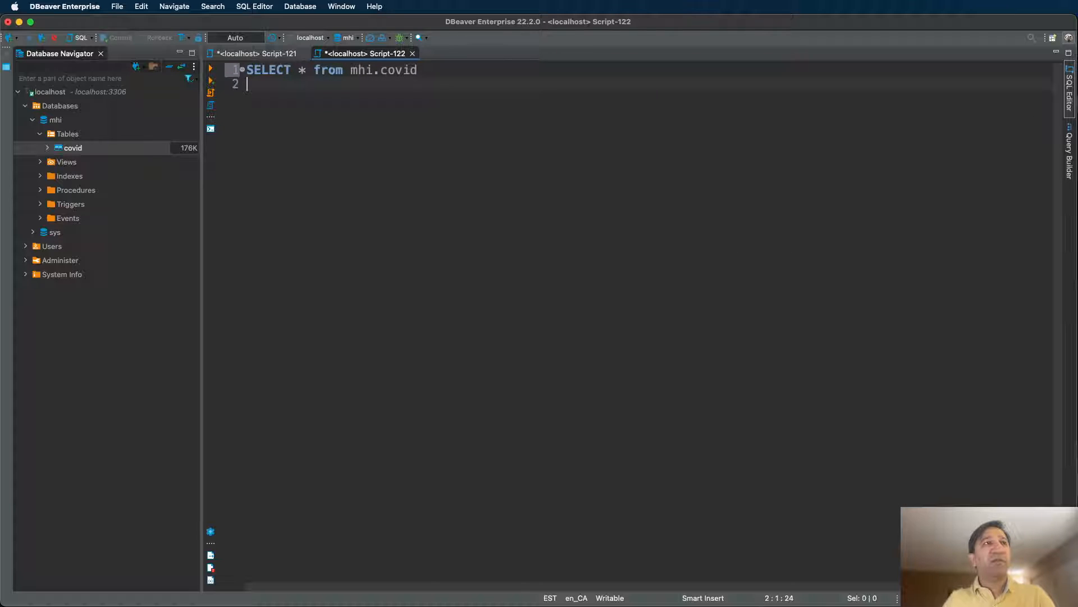
pyautogui.write('order by ')
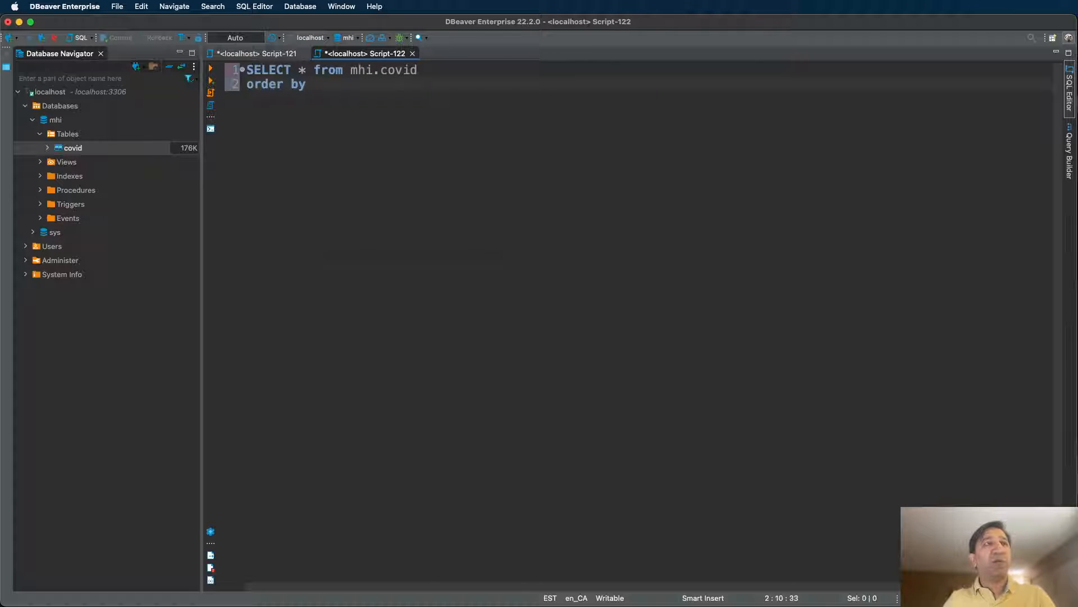
pyautogui.write('confi')
pyautogui.press('Down')
pyautogui.press('Return')
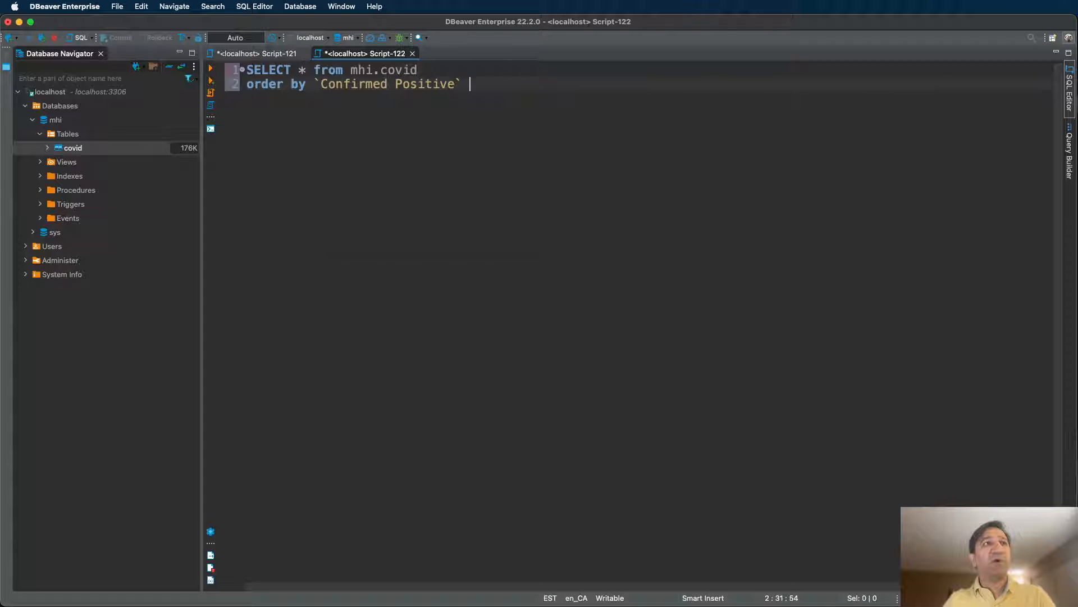
pyautogui.write('desc')
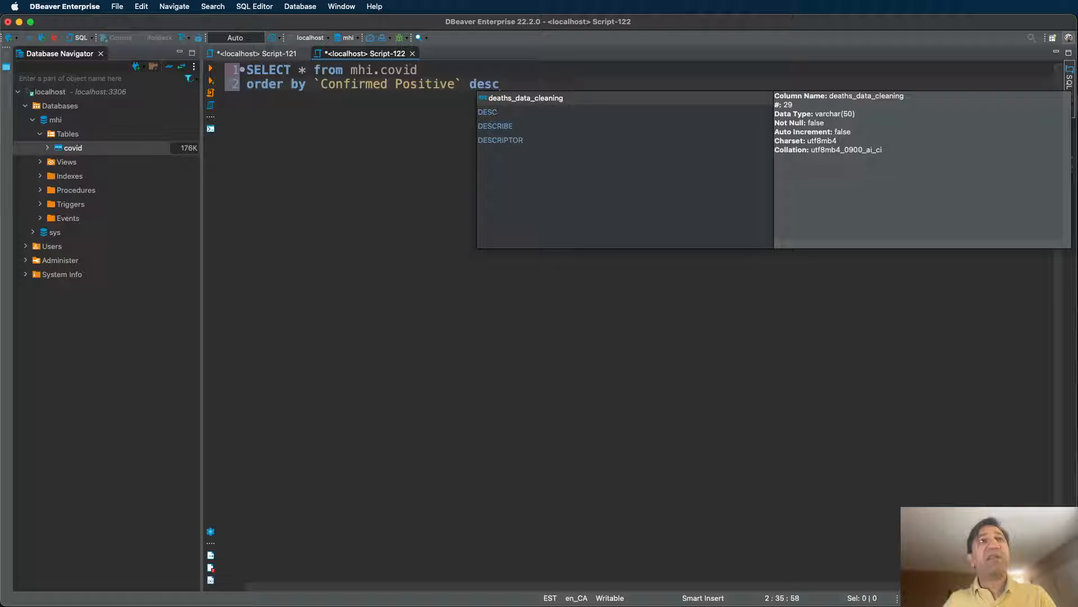
pyautogui.press('Return')
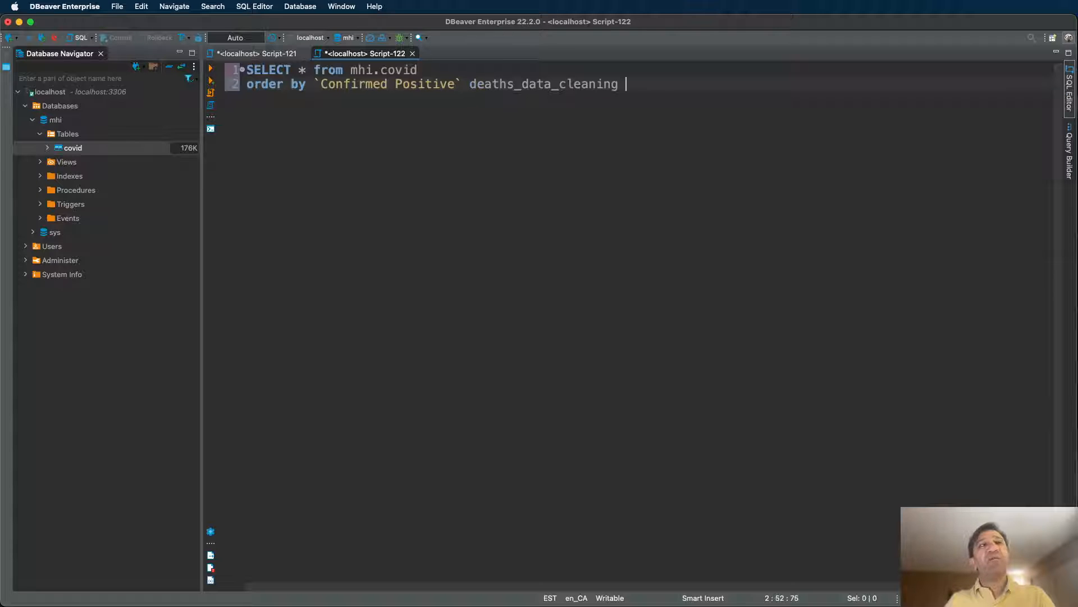
pyautogui.press('super+z')
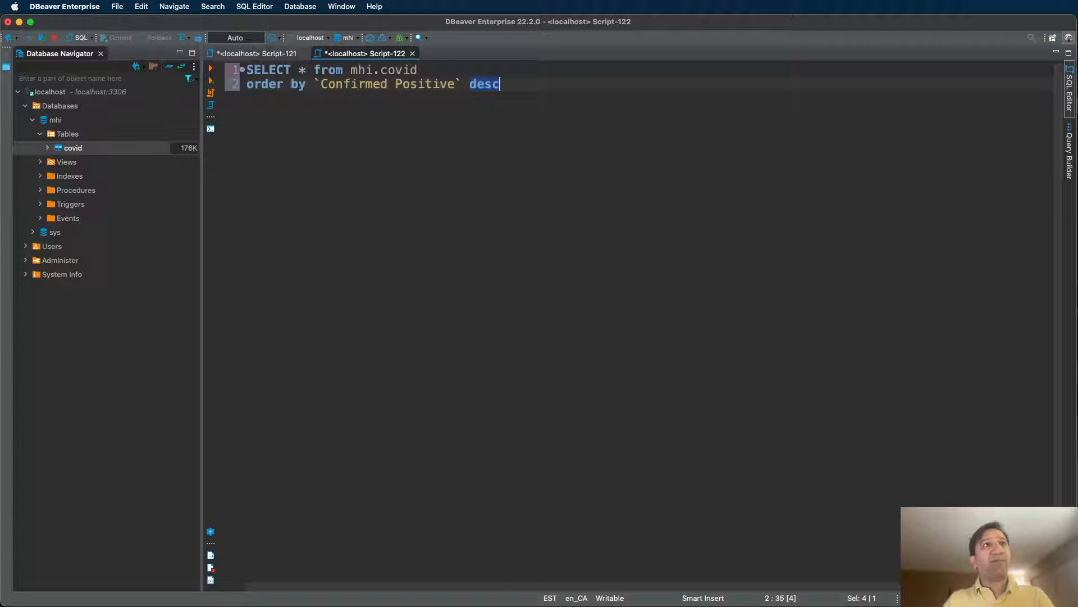
pyautogui.press('Right')
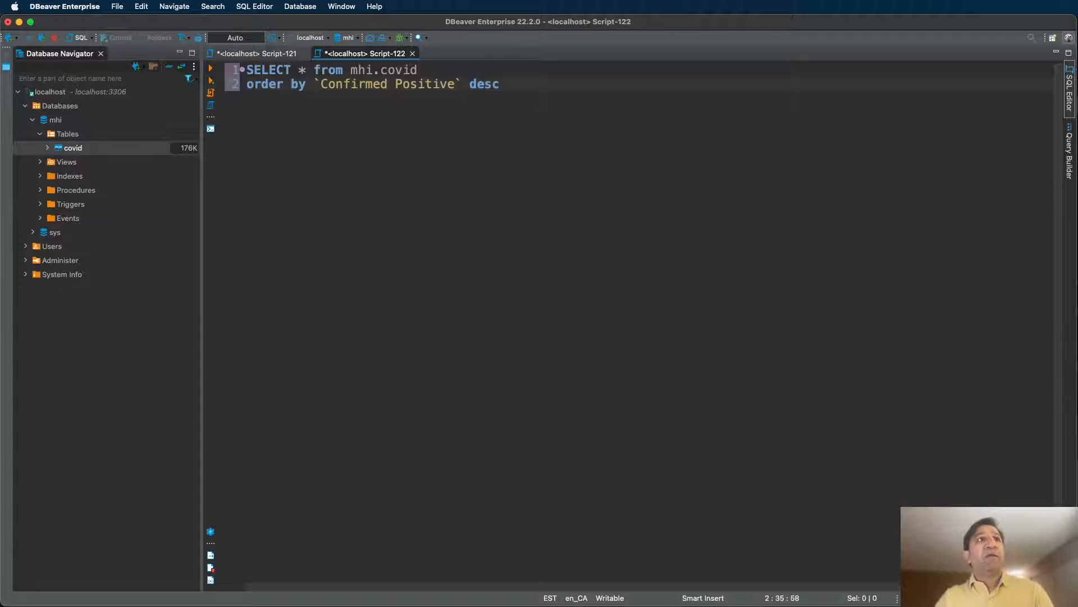
pyautogui.press('super+Return')
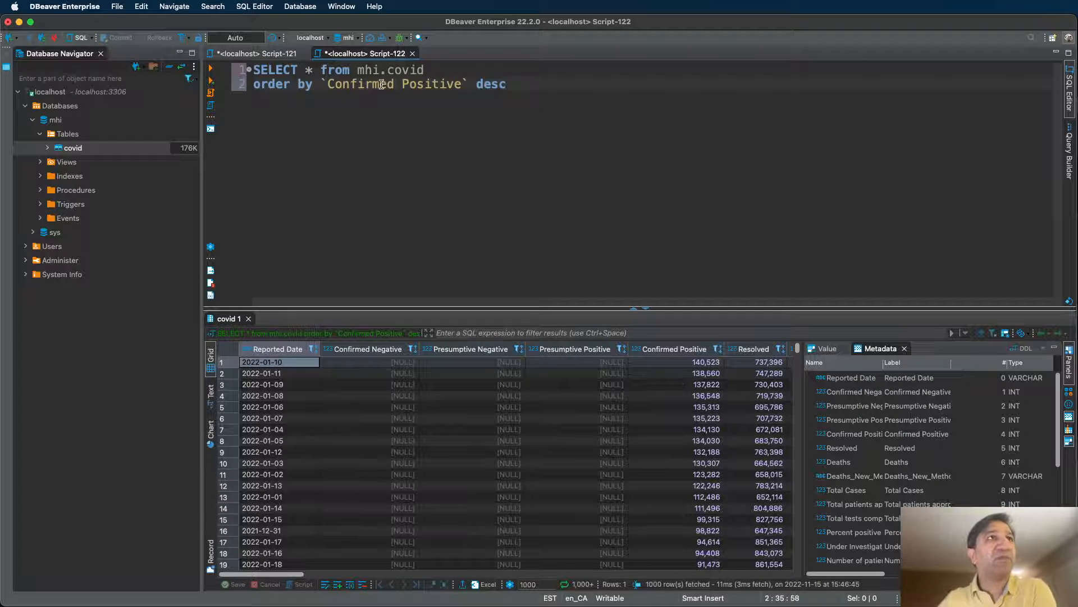
pyautogui.press('Right')
pyautogui.press('Right')
pyautogui.press('Right')
pyautogui.press('Right')
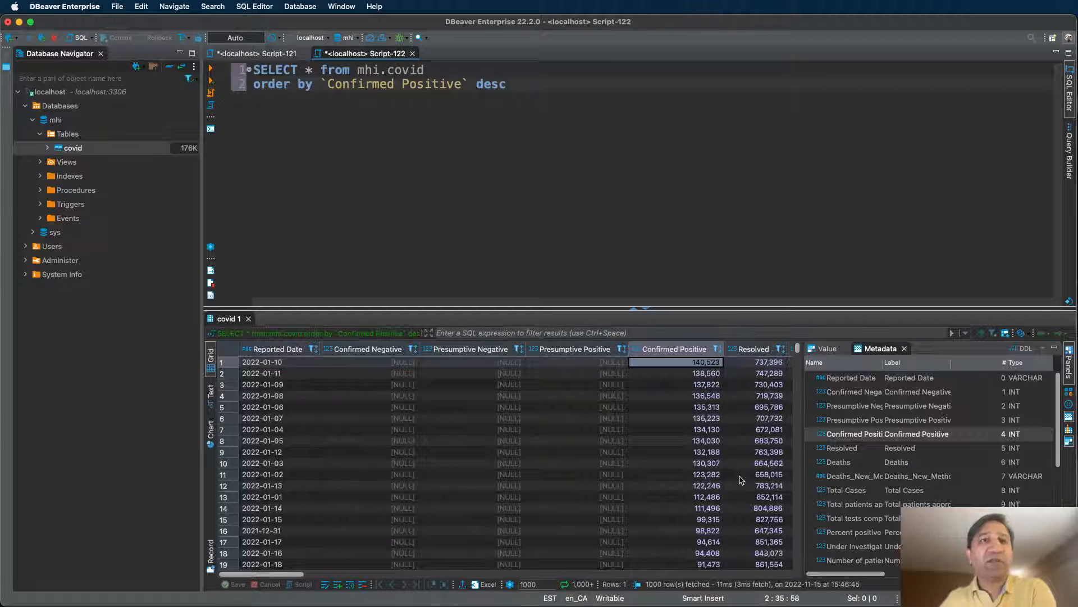
pyautogui.press('Down')
pyautogui.press('Down')
pyautogui.press('Down')
pyautogui.press('Down')
pyautogui.press('Down')
pyautogui.press('Down')
pyautogui.press('Down')
pyautogui.press('Down')
pyautogui.press('Down')
pyautogui.press('Down')
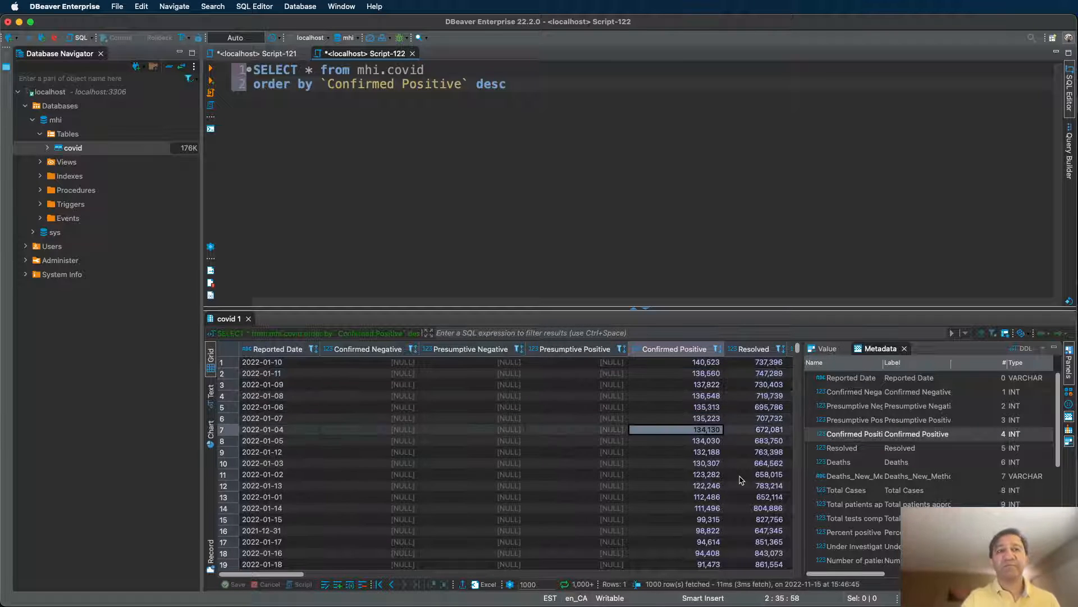
pyautogui.press('Down')
pyautogui.press('Down')
pyautogui.press('Down')
pyautogui.press('Down')
pyautogui.press('Down')
pyautogui.press('Down')
pyautogui.press('Down')
pyautogui.press('Down')
pyautogui.press('Down')
pyautogui.press('Down')
pyautogui.press('Down')
pyautogui.press('Down')
pyautogui.press('Down')
pyautogui.press('Down')
pyautogui.press('Down')
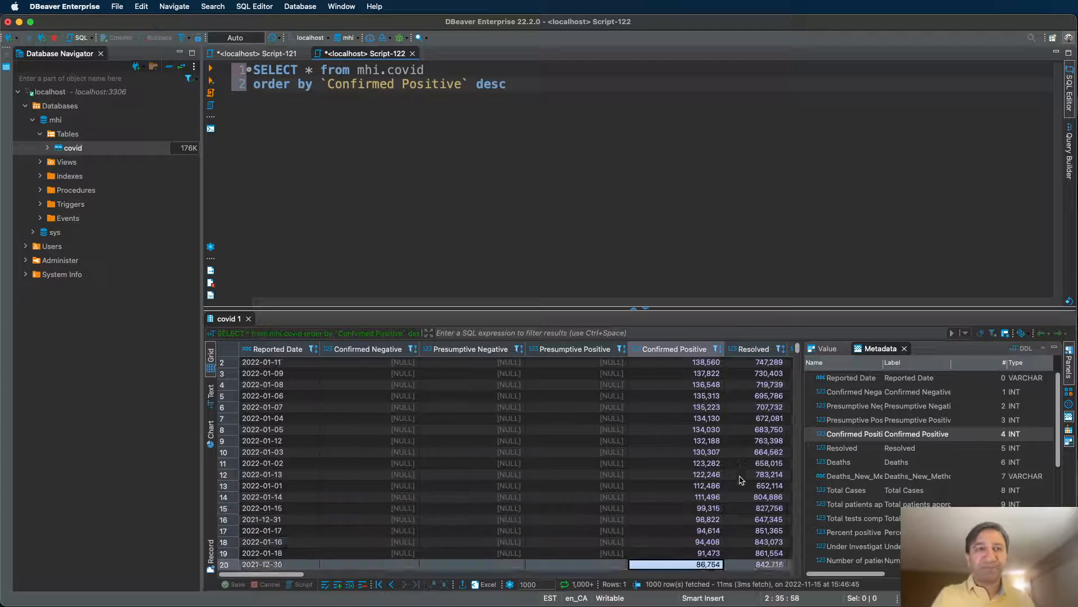
pyautogui.press('Up')
pyautogui.press('Up')
pyautogui.press('Up')
pyautogui.press('Up')
pyautogui.press('Up')
pyautogui.press('Up')
pyautogui.press('Up')
pyautogui.press('Up')
pyautogui.press('Up')
pyautogui.press('Up')
pyautogui.press('Up')
pyautogui.press('Up')
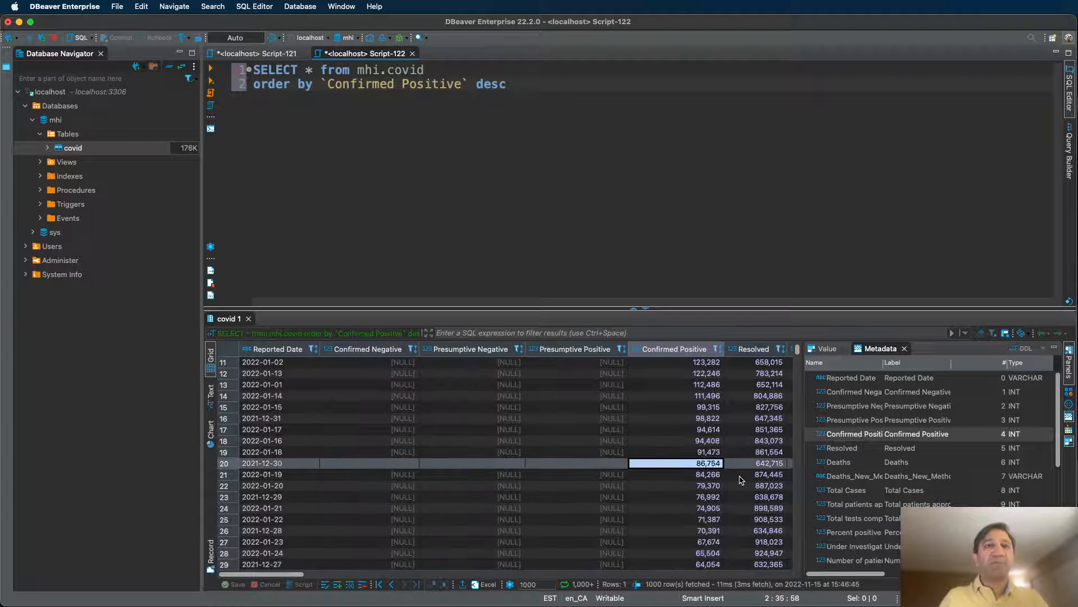
pyautogui.press('Up')
pyautogui.press('Up')
pyautogui.press('Up')
pyautogui.press('Up')
pyautogui.press('Up')
pyautogui.press('Up')
pyautogui.press('Up')
pyautogui.press('Up')
pyautogui.press('Up')
pyautogui.press('Up')
pyautogui.press('Up')
pyautogui.press('Up')
pyautogui.press('Up')
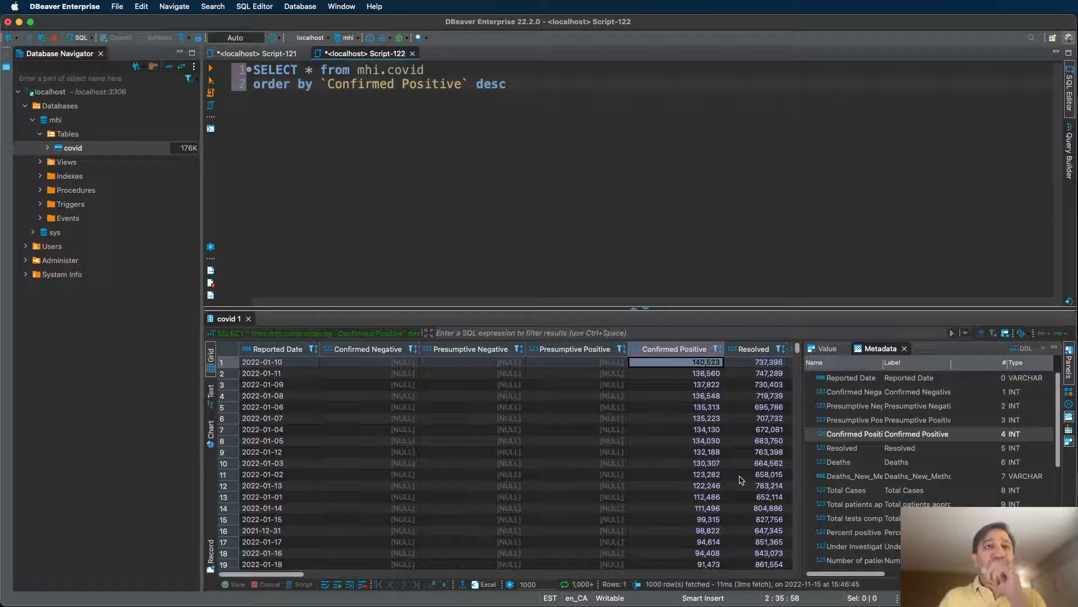
pyautogui.press('Right')
pyautogui.press('Right')
pyautogui.press('Right')
pyautogui.press('Right')
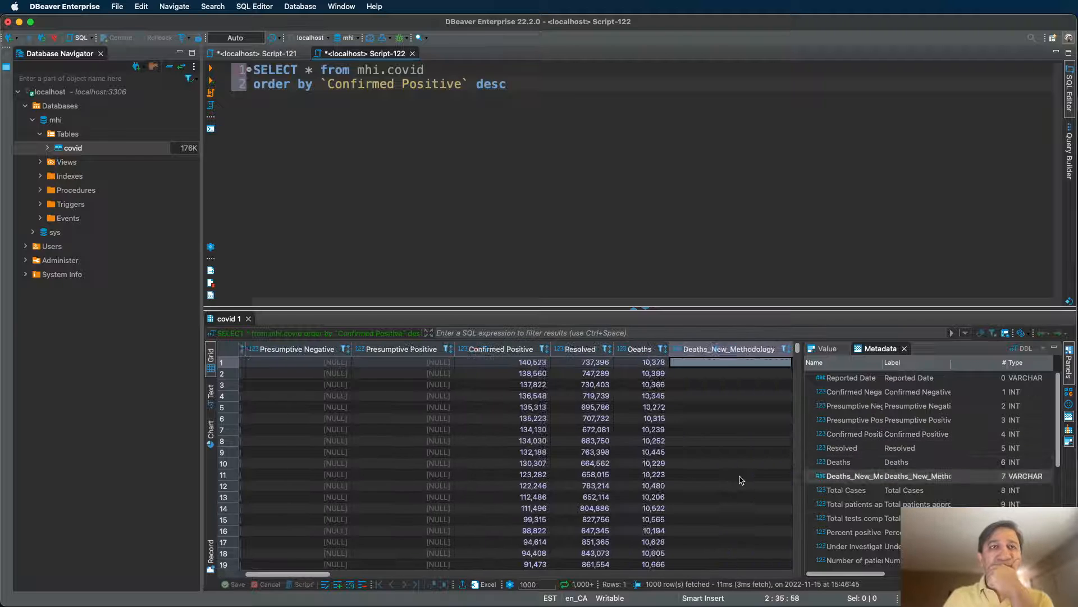
pyautogui.press('Right')
pyautogui.press('Right')
pyautogui.press('Right')
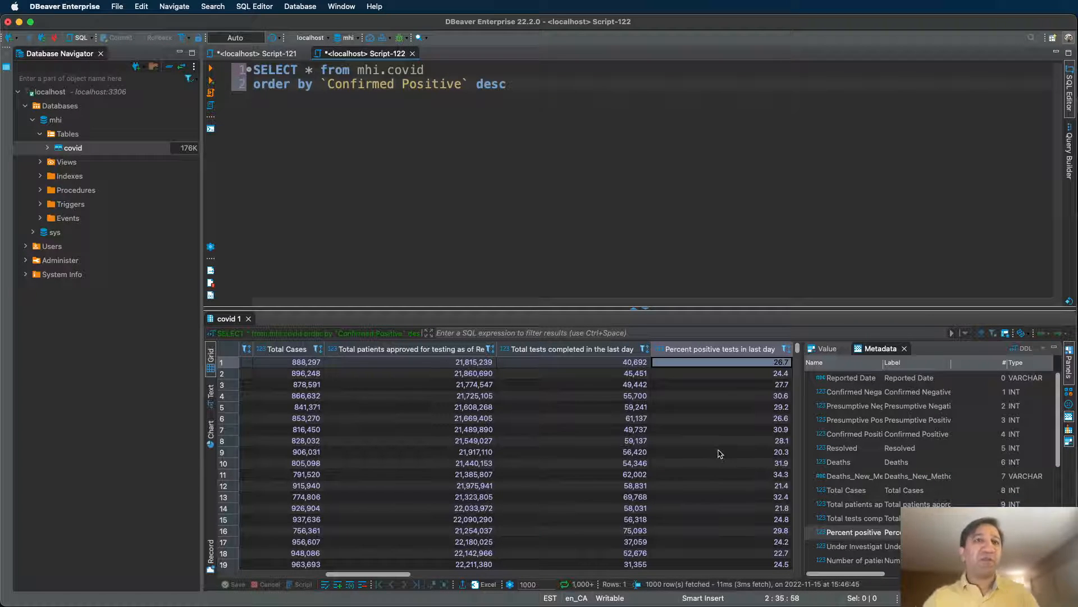
pyautogui.moveTo(365, 576); pyautogui.dragTo(342, 568)
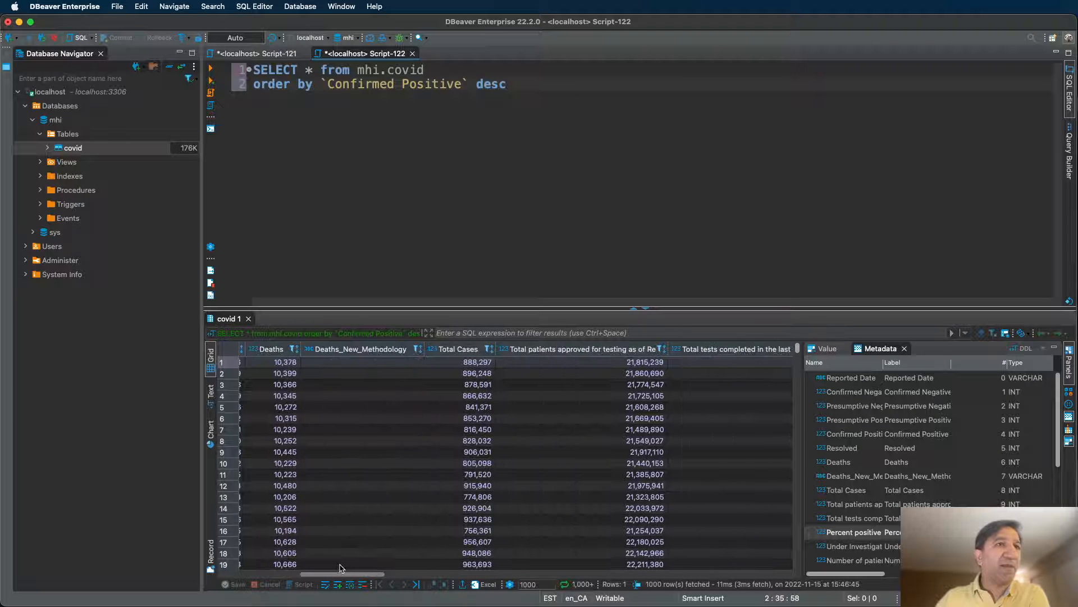
pyautogui.click(479, 365)
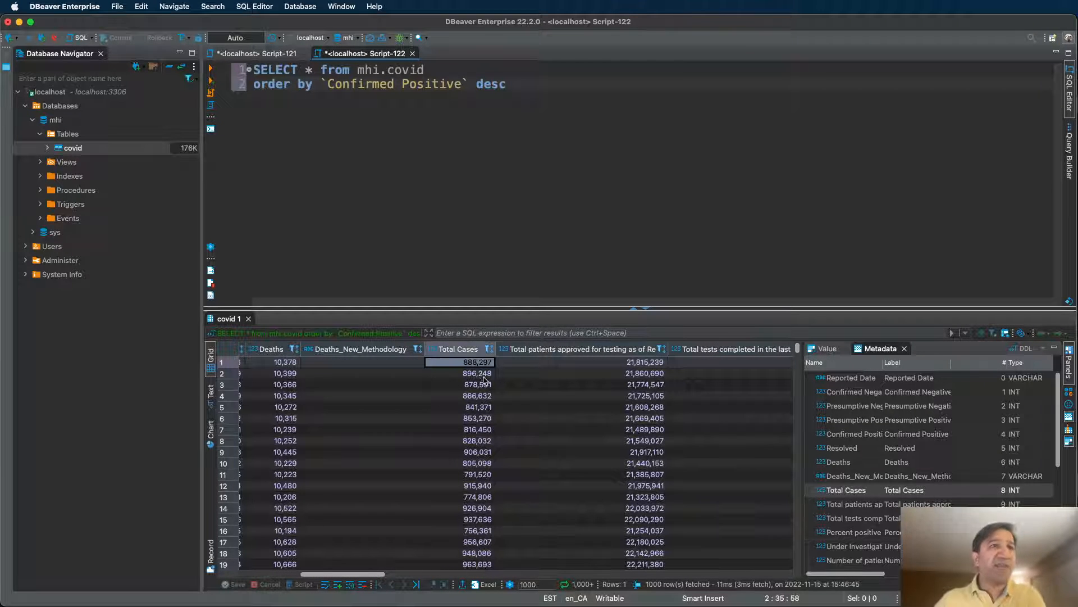
pyautogui.moveTo(369, 575); pyautogui.dragTo(300, 574)
pyautogui.moveTo(624, 363); pyautogui.dragTo(629, 430)
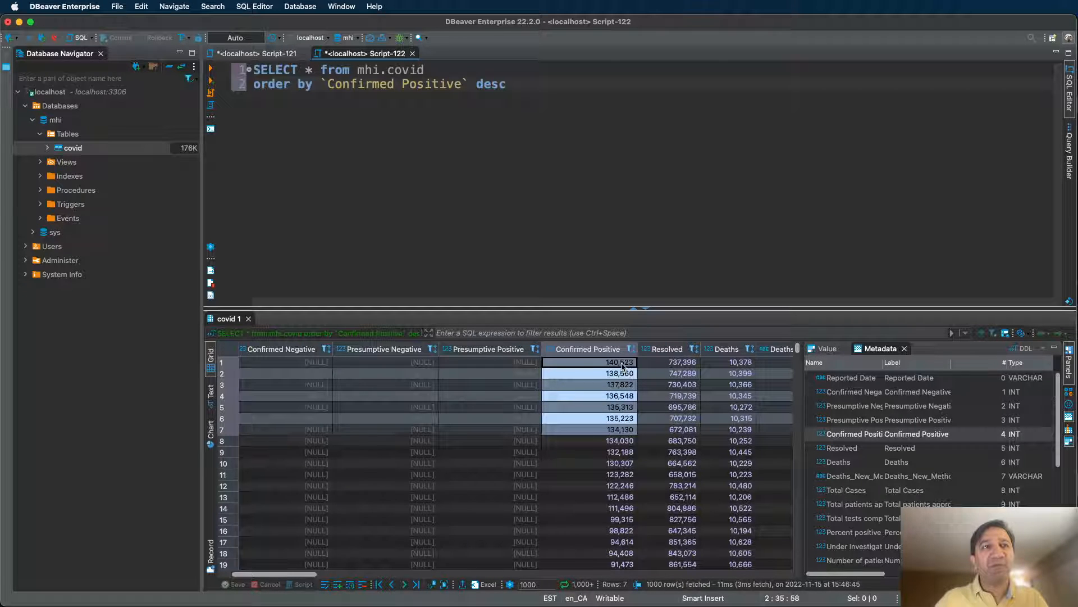
pyautogui.click(622, 364)
pyautogui.click(622, 374)
pyautogui.click(623, 364)
pyautogui.click(622, 375)
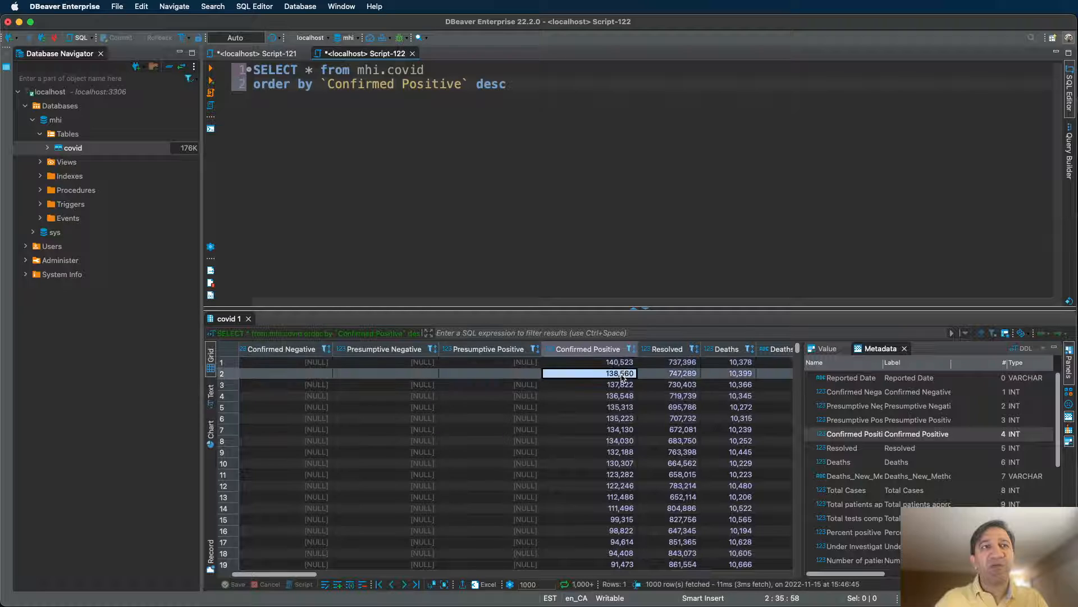
pyautogui.click(622, 385)
pyautogui.click(624, 396)
pyautogui.click(624, 407)
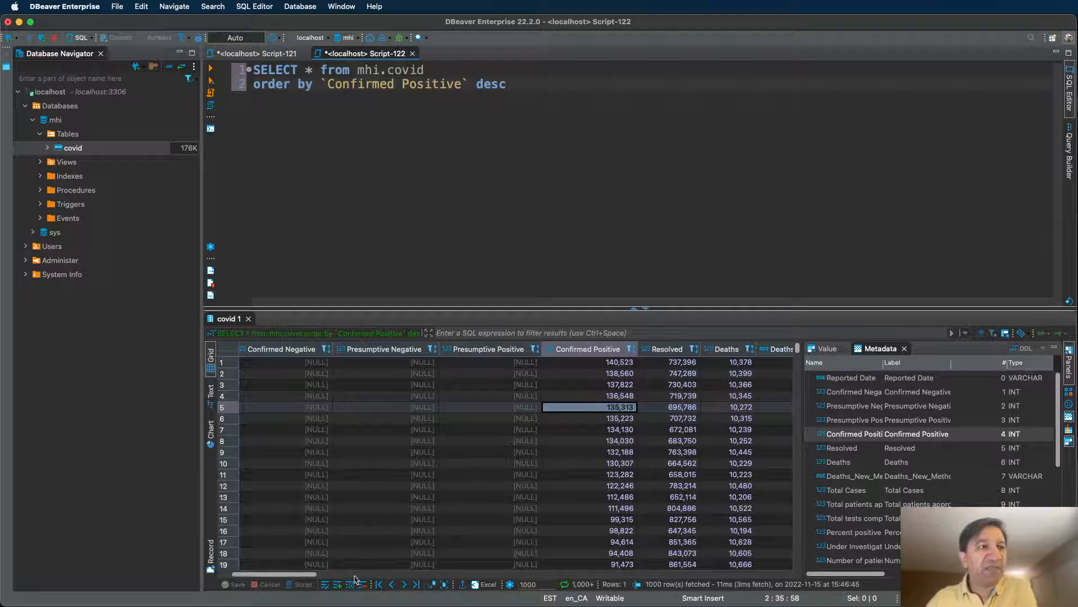
pyautogui.hscroll(10, 355, 579)
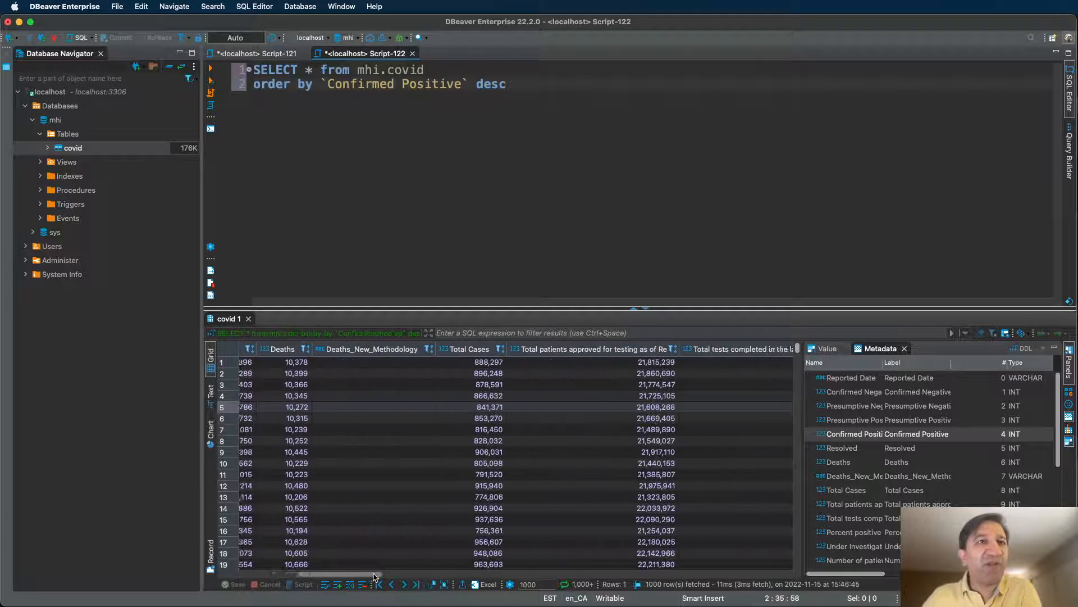
pyautogui.moveTo(375, 576); pyautogui.dragTo(550, 586)
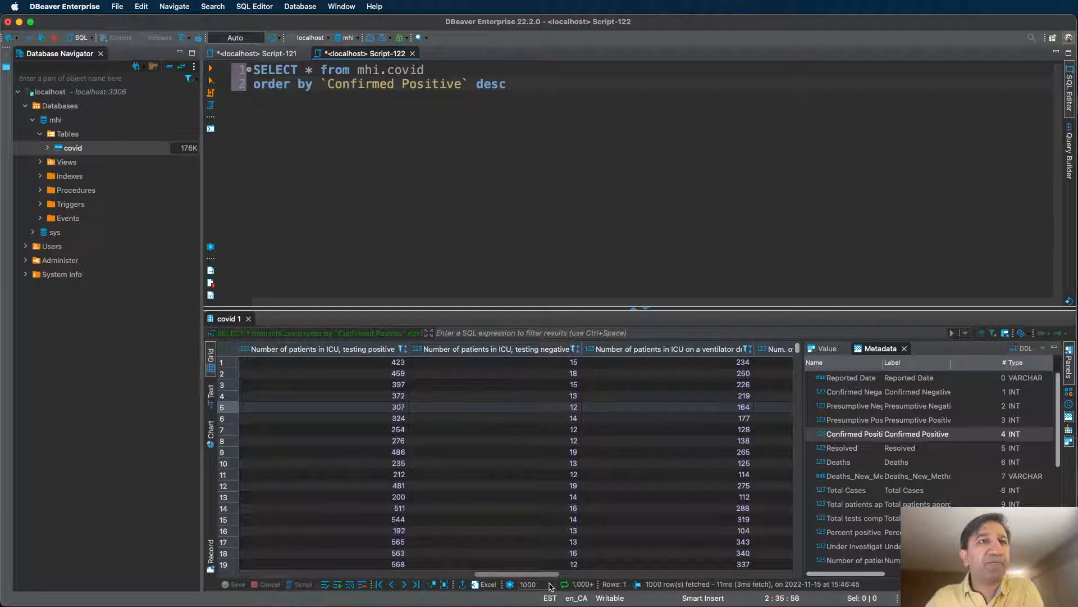
pyautogui.click(566, 431)
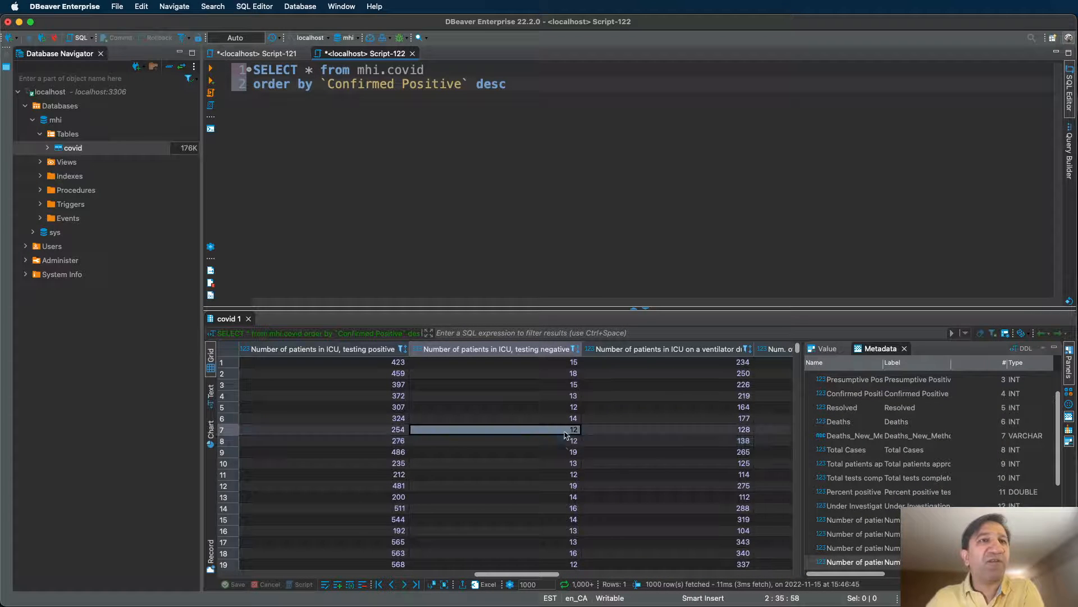
pyautogui.click(565, 442)
pyautogui.click(565, 433)
pyautogui.click(565, 438)
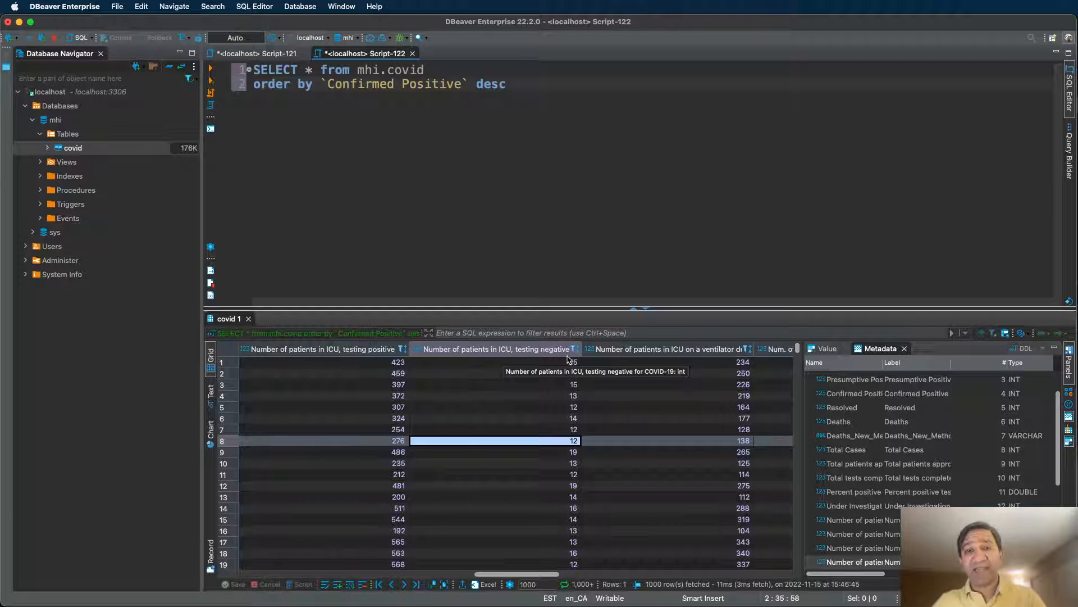
pyautogui.moveTo(321, 85); pyautogui.dragTo(471, 83)
# Sort by `Number of patients in ICU, testing negative for COVID-19` desc and rerun.
pyautogui.write('number')
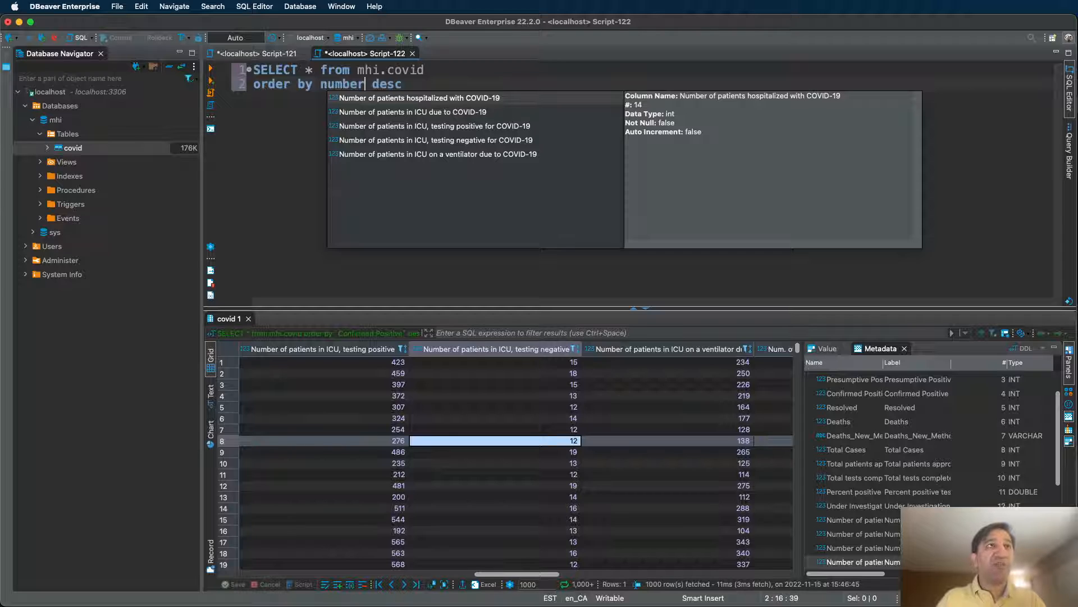
pyautogui.press('Down')
pyautogui.press('Down')
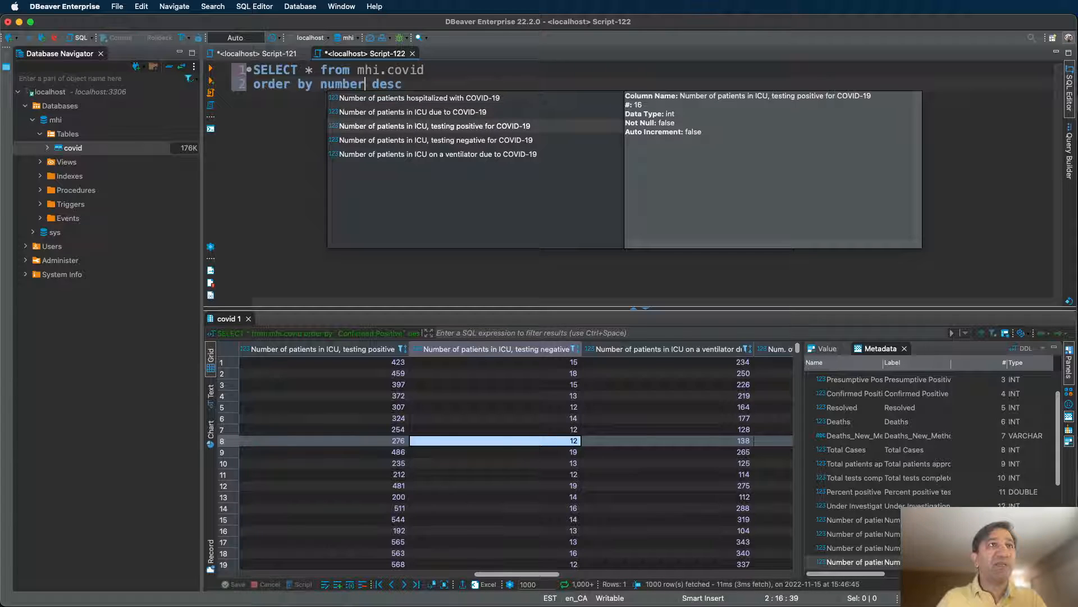
pyautogui.press('Down')
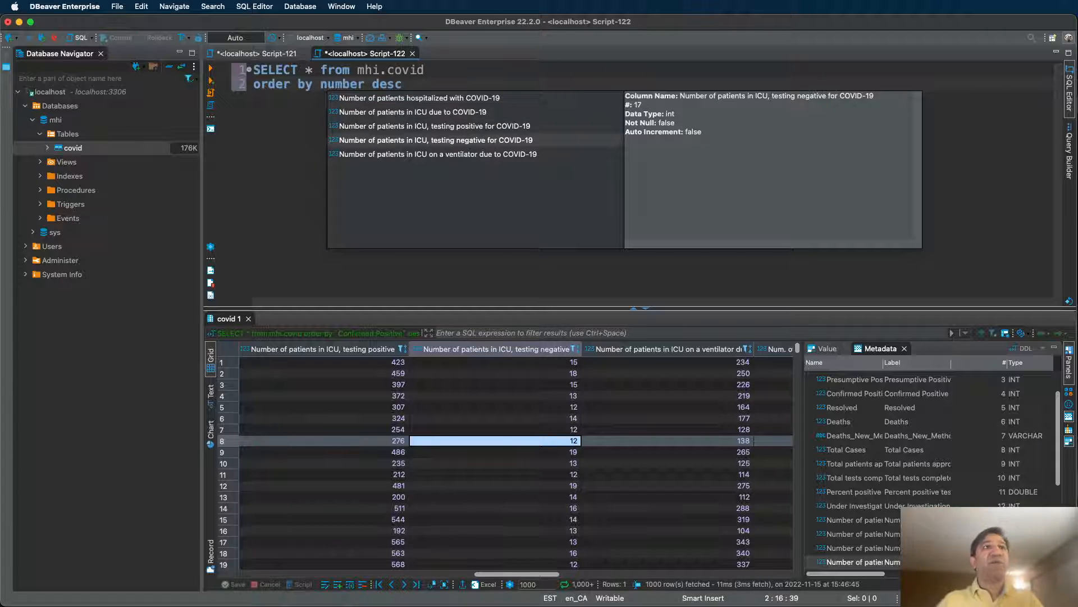
pyautogui.click(421, 142)
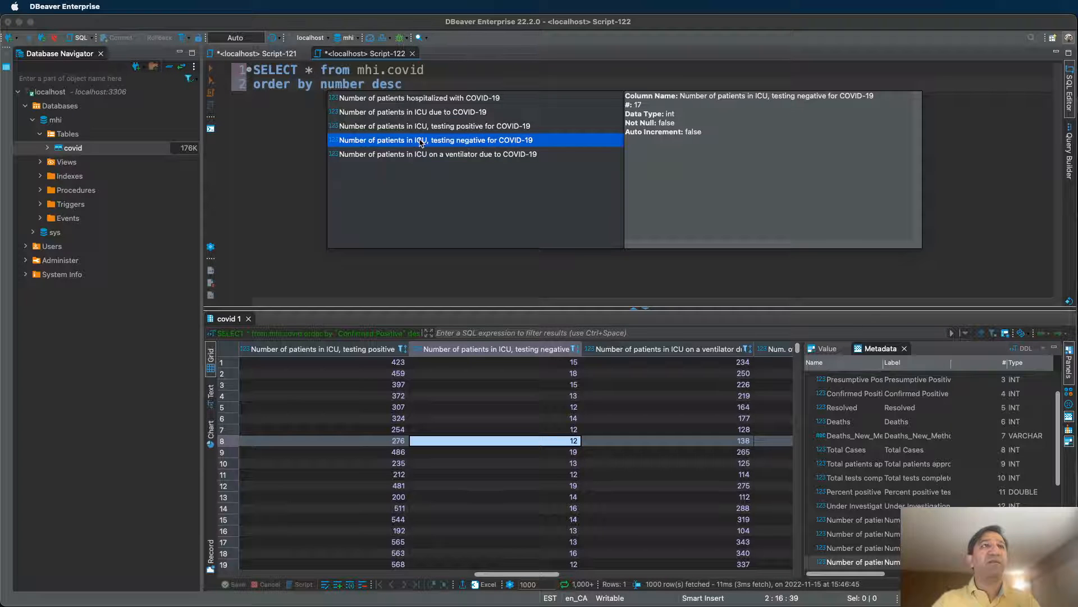
pyautogui.doubleClick(421, 142)
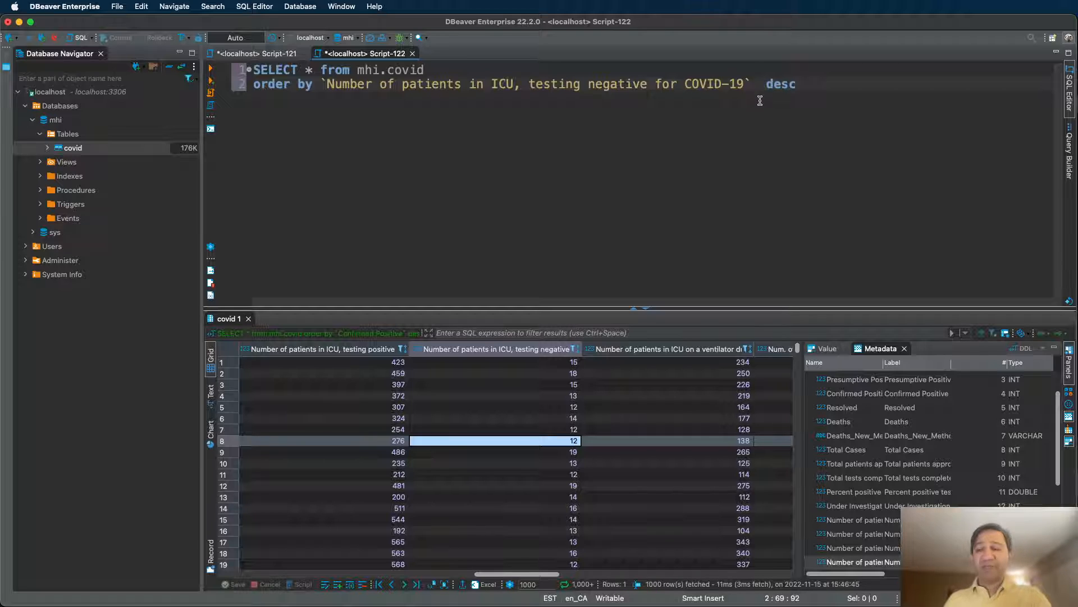
pyautogui.press('BackSpace')
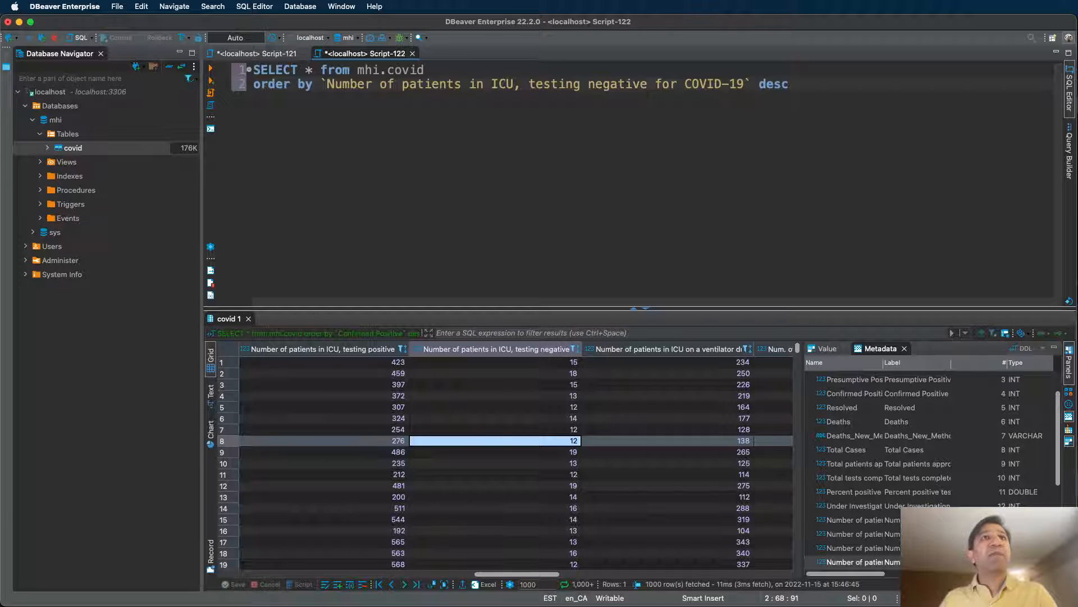
pyautogui.press('Return')
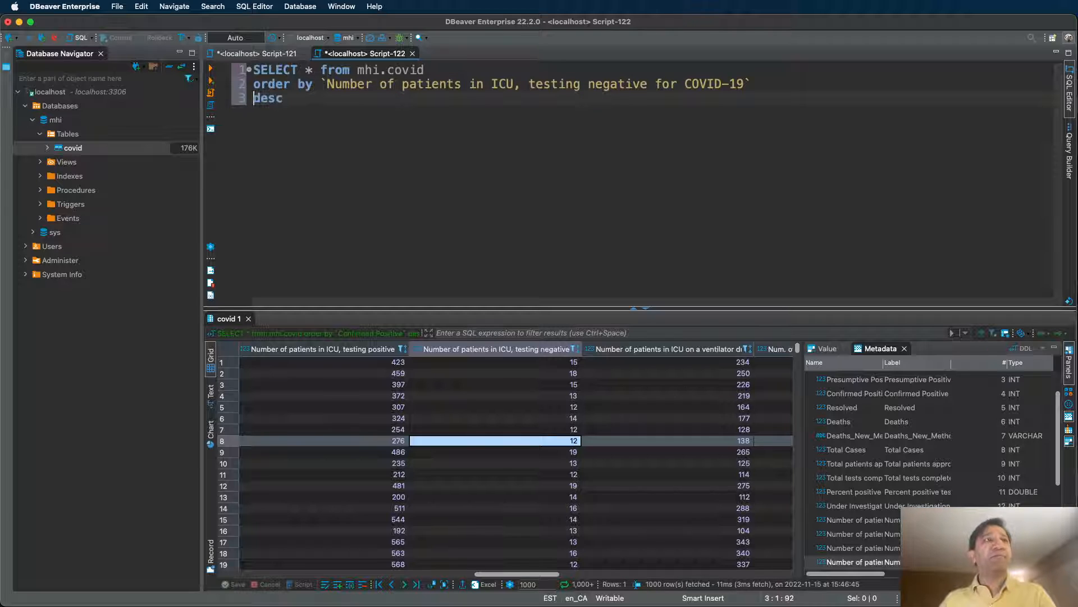
pyautogui.press('BackSpace')
pyautogui.hotkey('ctrl', 'Return')
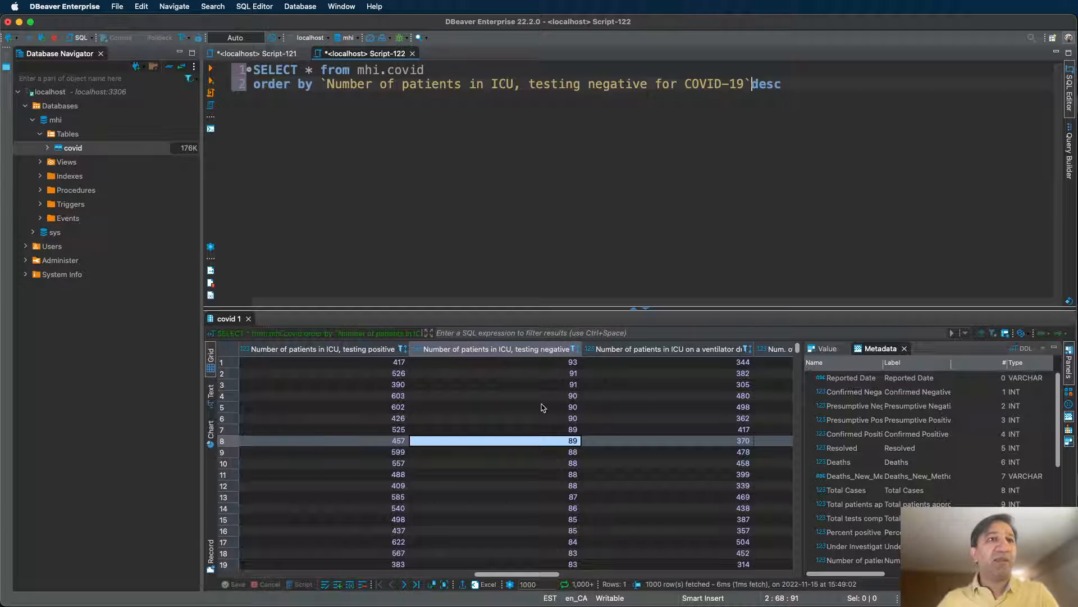
# Inspect testing-negative values, widen the ventilator column, and restore the space before desc.
pyautogui.click(564, 396)
pyautogui.scroll(-3, 564, 388)
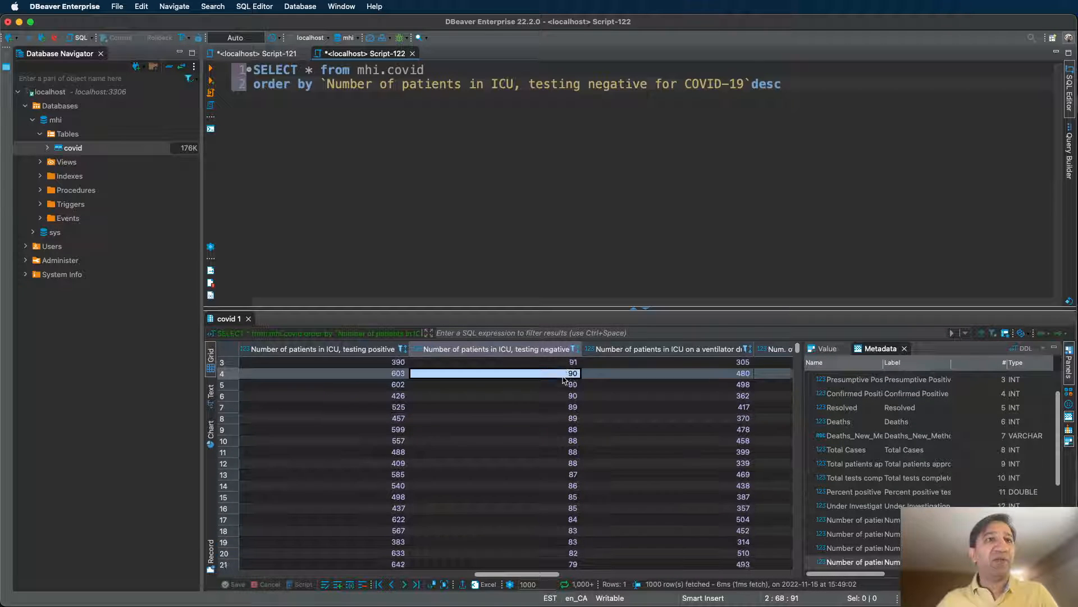
pyautogui.scroll(-3, 566, 388)
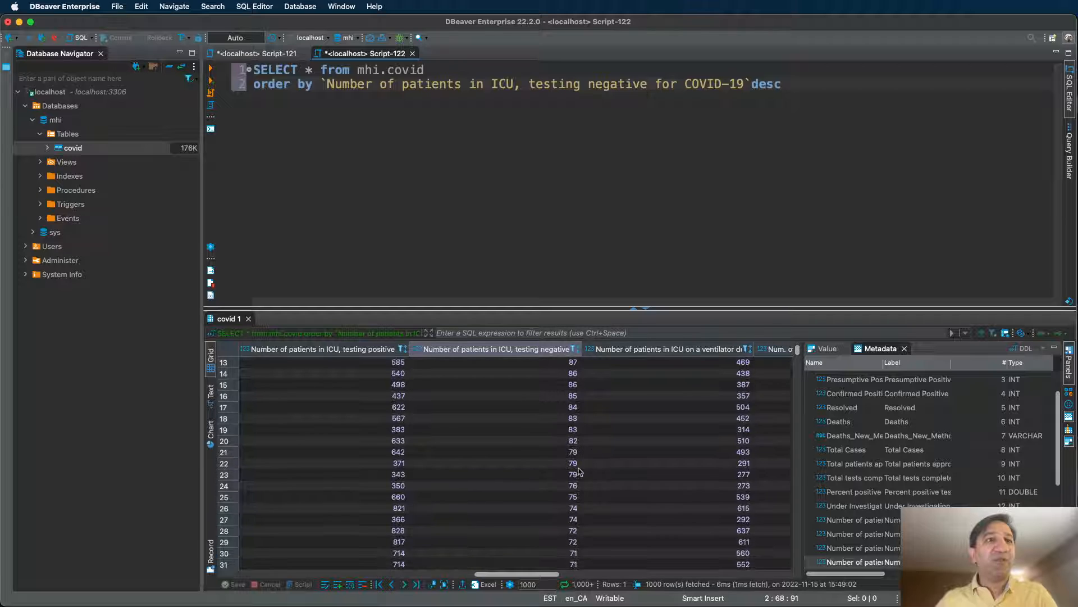
pyautogui.click(563, 497)
pyautogui.click(568, 452)
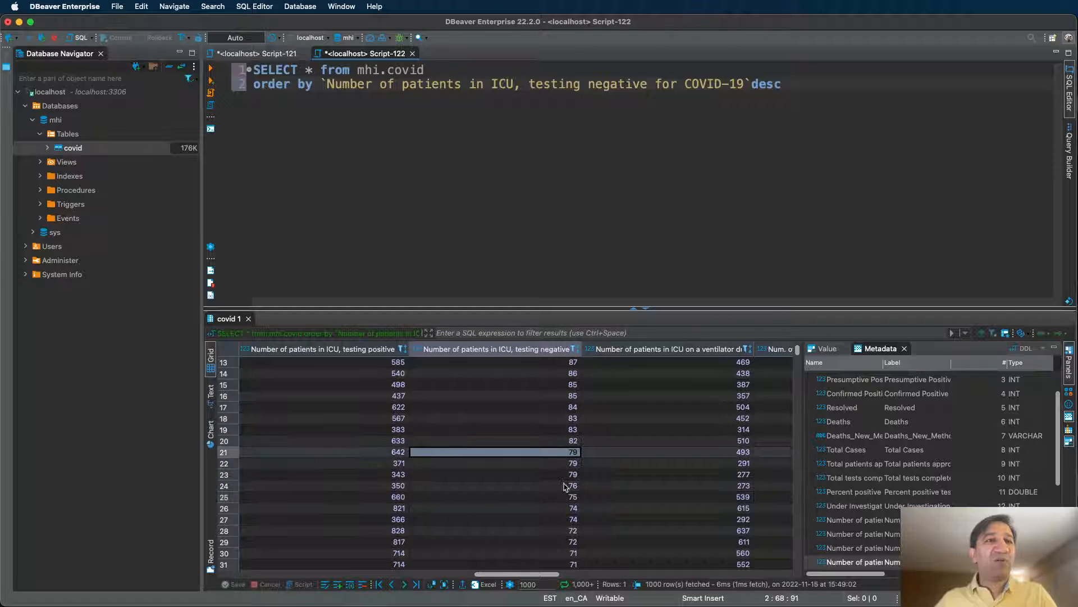
pyautogui.keyDown('shift'); pyautogui.click(568, 486); pyautogui.keyUp('shift')
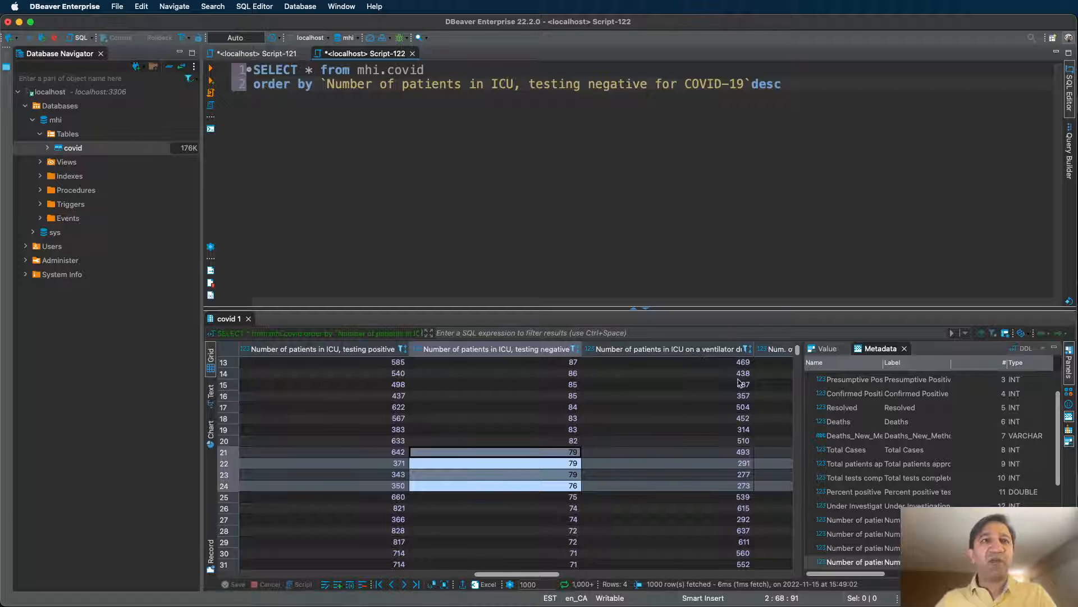
pyautogui.moveTo(753, 348)
pyautogui.mouseDown()
pyautogui.moveTo(774, 347)
pyautogui.moveTo(756, 348)
pyautogui.mouseUp()
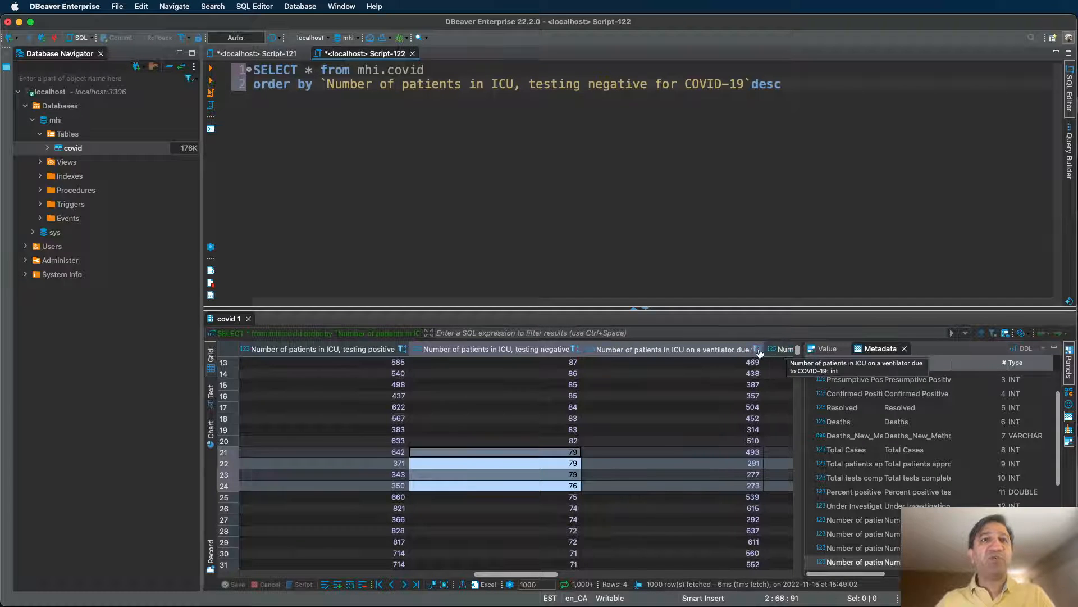
pyautogui.click(755, 84)
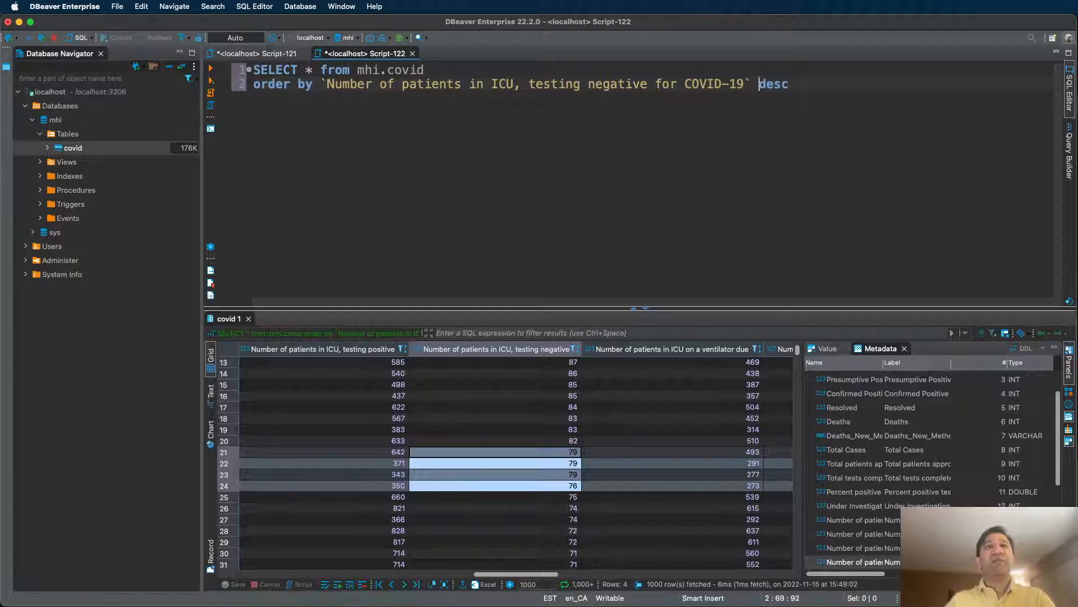
# Append a second sort term ', number' to the ORDER BY line.
pyautogui.press('Right')
pyautogui.press('Right')
pyautogui.press('Right')
pyautogui.press('Right')
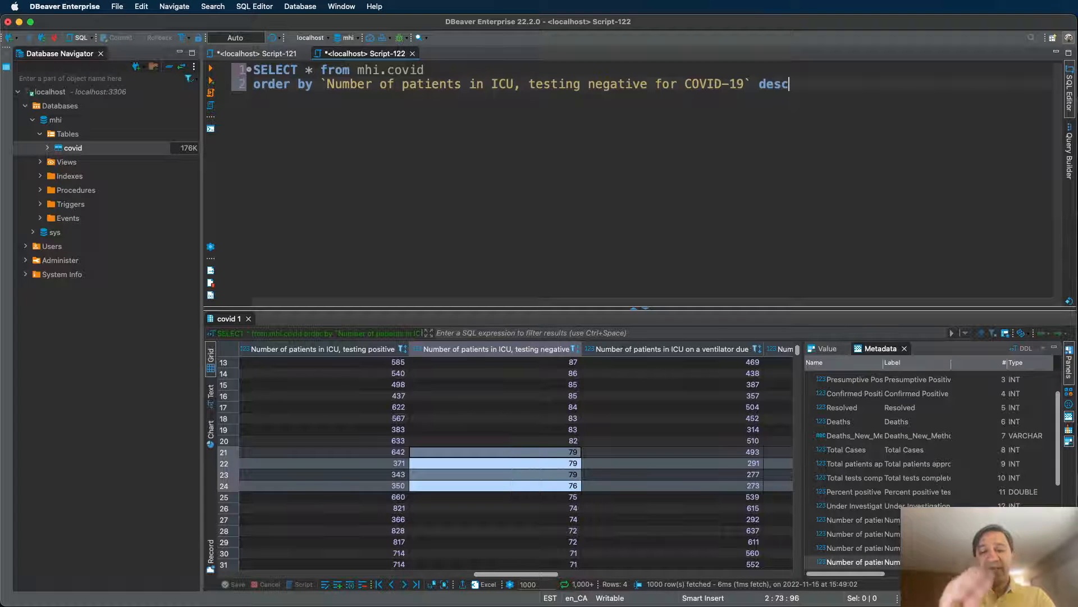
pyautogui.write(',')
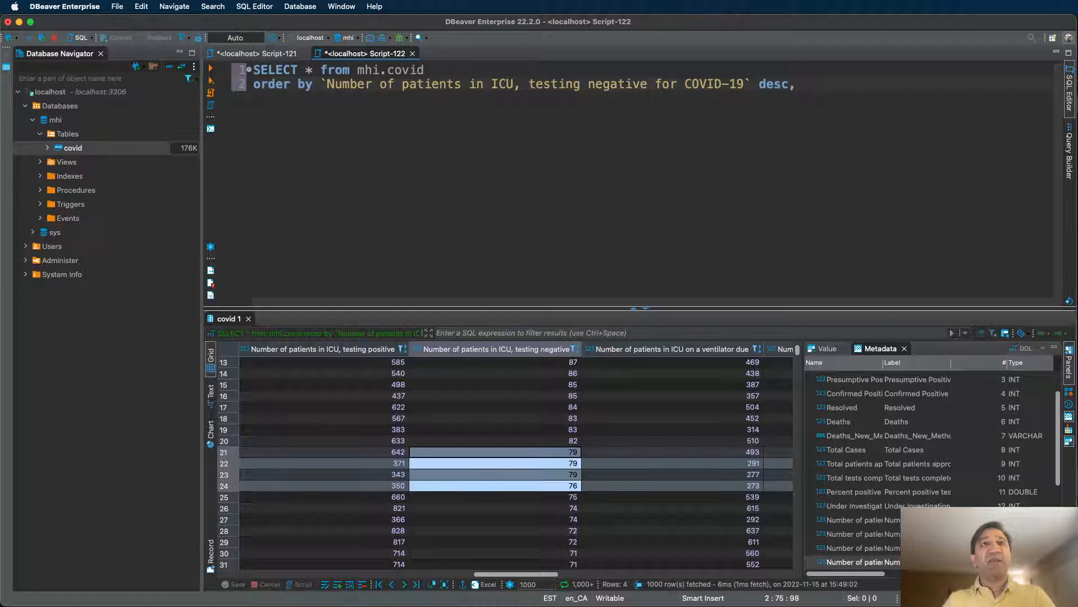
pyautogui.press('Return')
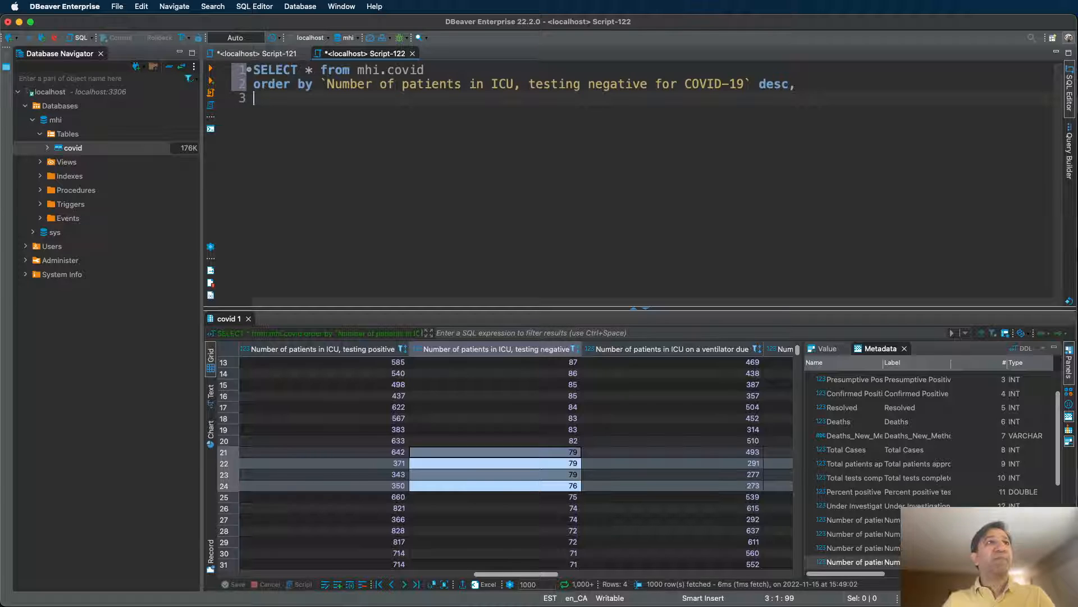
pyautogui.write('Num')
pyautogui.press('BackSpace')
pyautogui.press('BackSpace')
pyautogui.press('BackSpace')
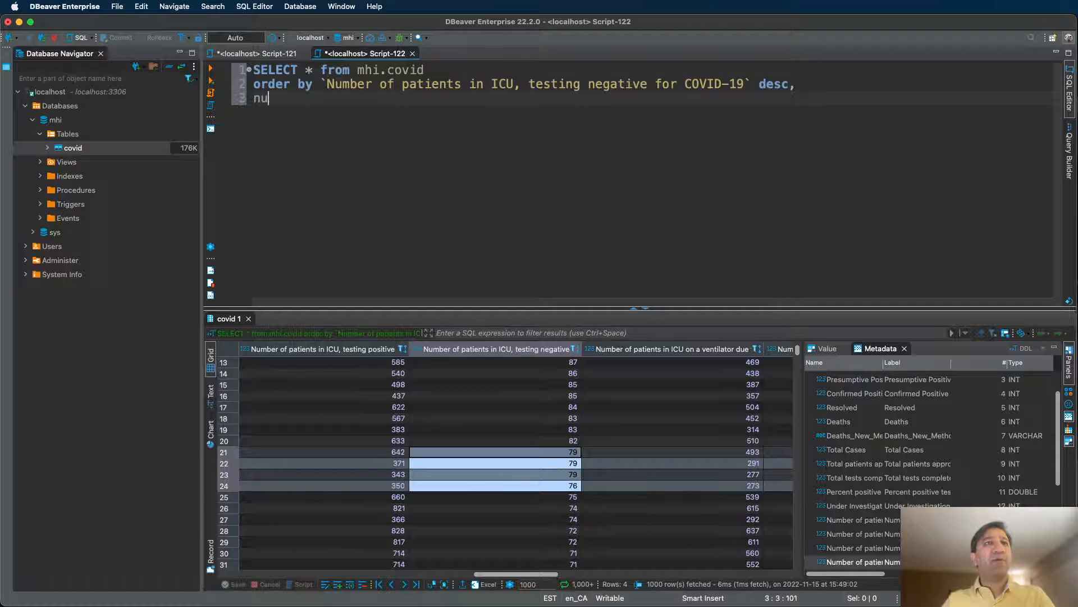
pyautogui.press('BackSpace')
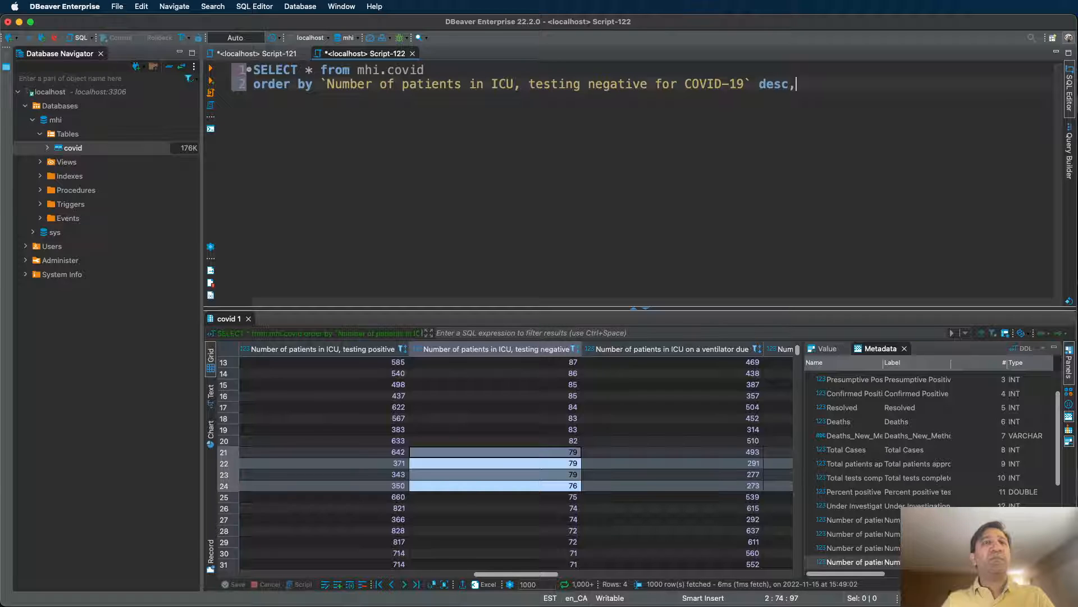
pyautogui.press('BackSpace')
pyautogui.write(', number')
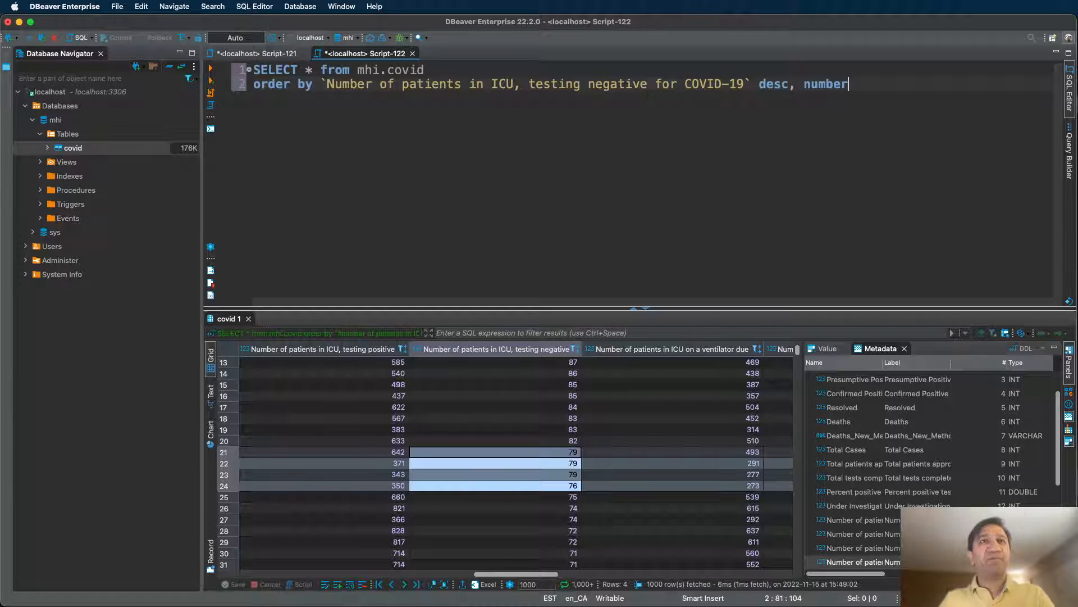
pyautogui.press('BackSpace')
pyautogui.press('BackSpace')
pyautogui.press('BackSpace')
pyautogui.press('BackSpace')
pyautogui.press('BackSpace')
pyautogui.press('BackSpace')
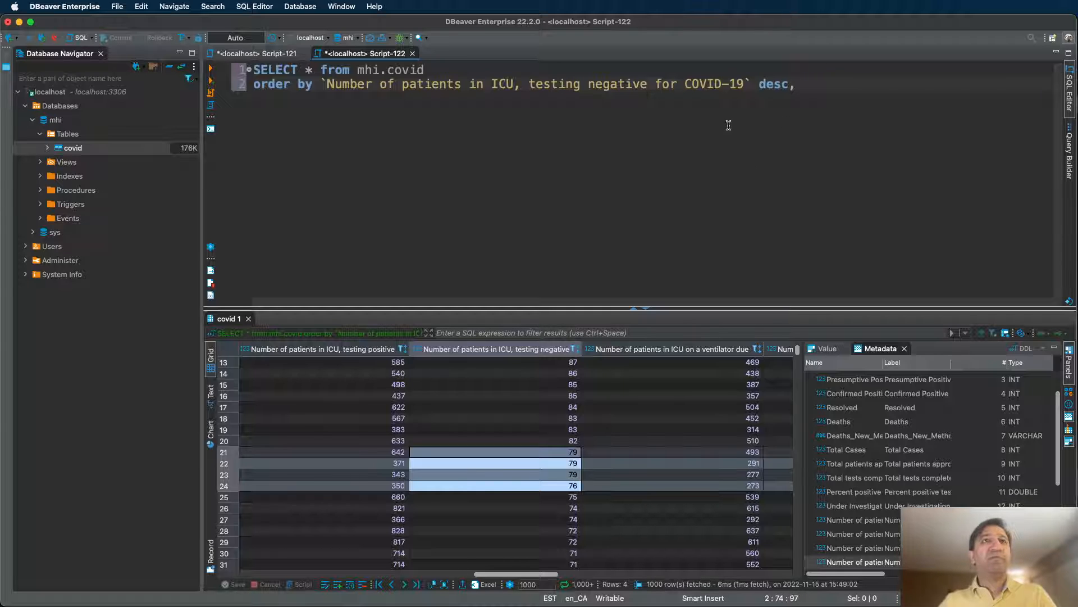
# Remove desc and type num to bring up the ventilator column suggestion.
pyautogui.click(760, 85)
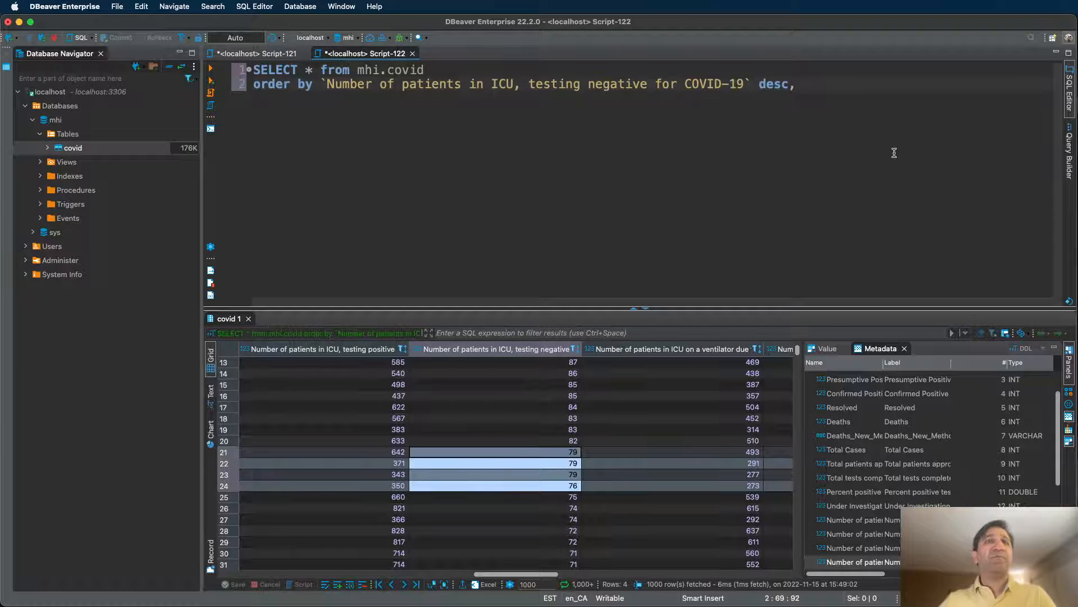
pyautogui.press('Left')
pyautogui.hotkey('shift', 'Right')
pyautogui.hotkey('shift', 'Right')
pyautogui.hotkey('shift', 'Right')
pyautogui.hotkey('shift', 'Right')
pyautogui.hotkey('shift', 'Right')
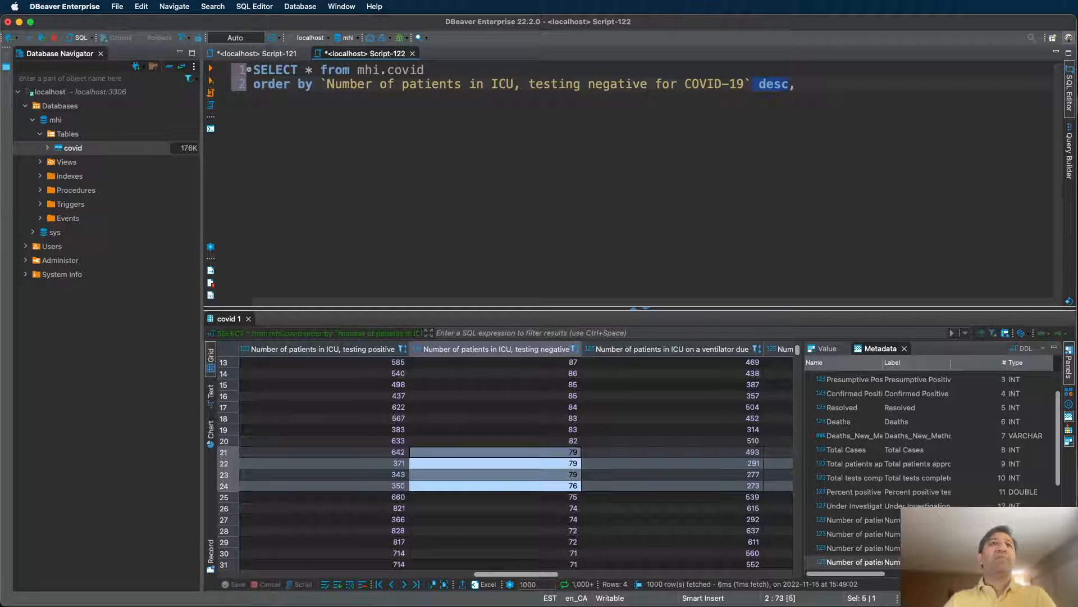
pyautogui.press('BackSpace')
pyautogui.write('num')
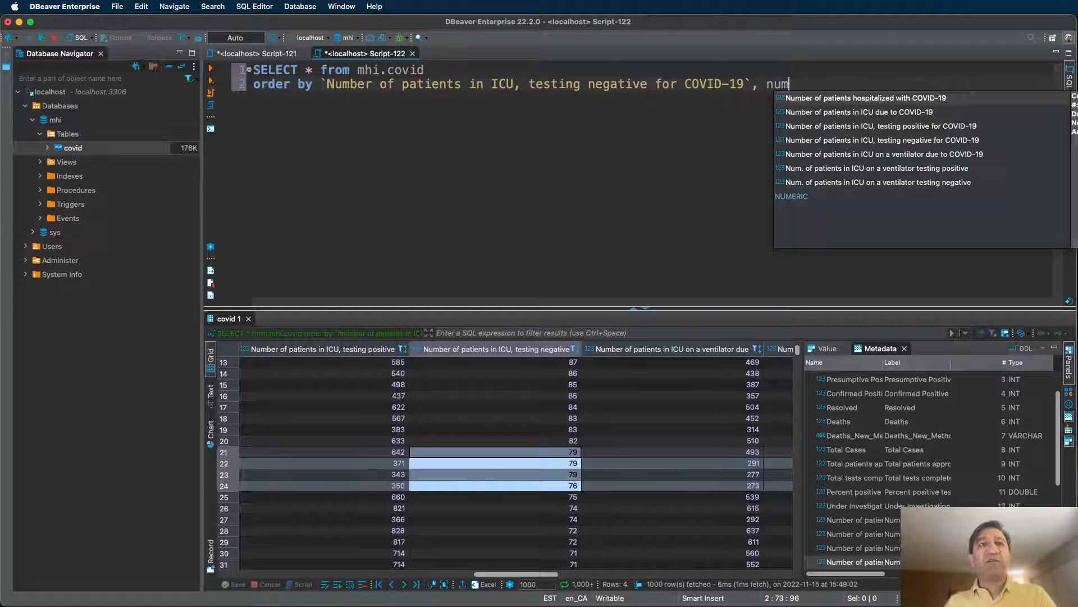
pyautogui.press('Down')
pyautogui.press('Down')
pyautogui.press('Down')
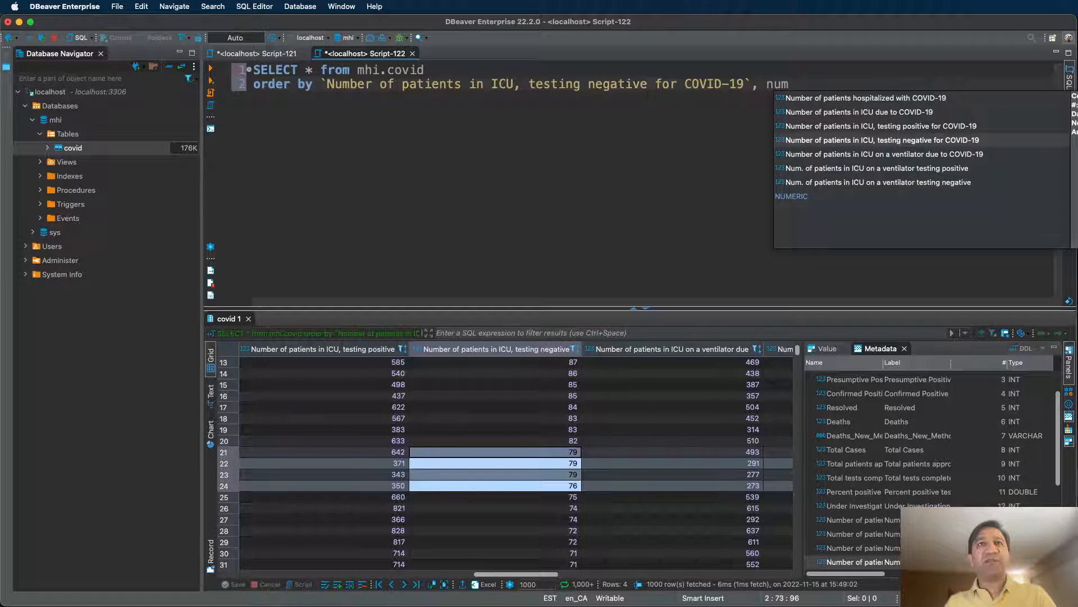
pyautogui.press('Down')
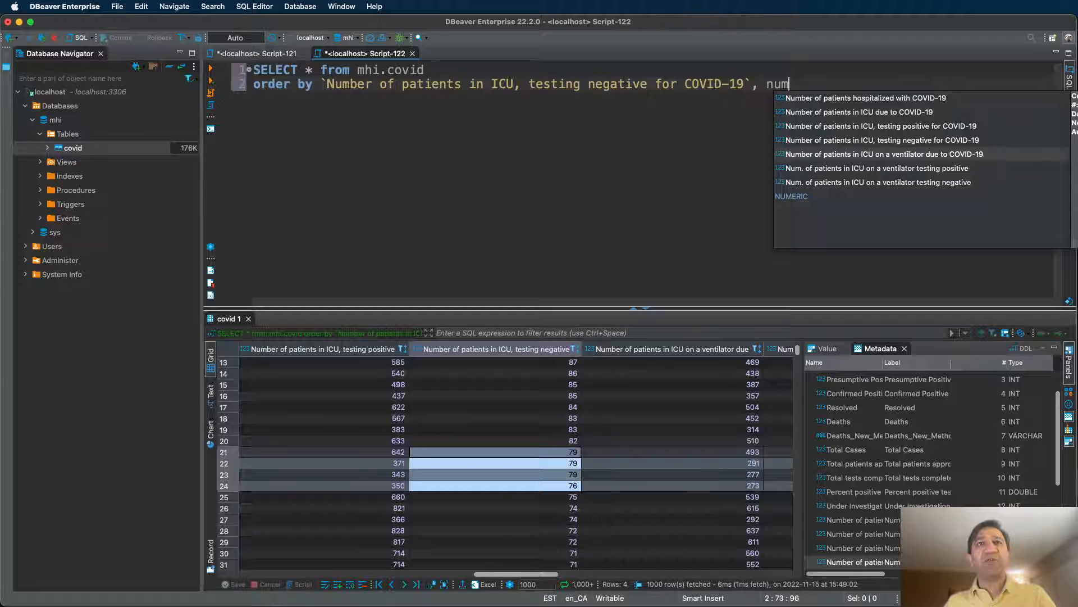
# Add the ICU ventilator column as the second sort key and run the query.
pyautogui.press('Return')
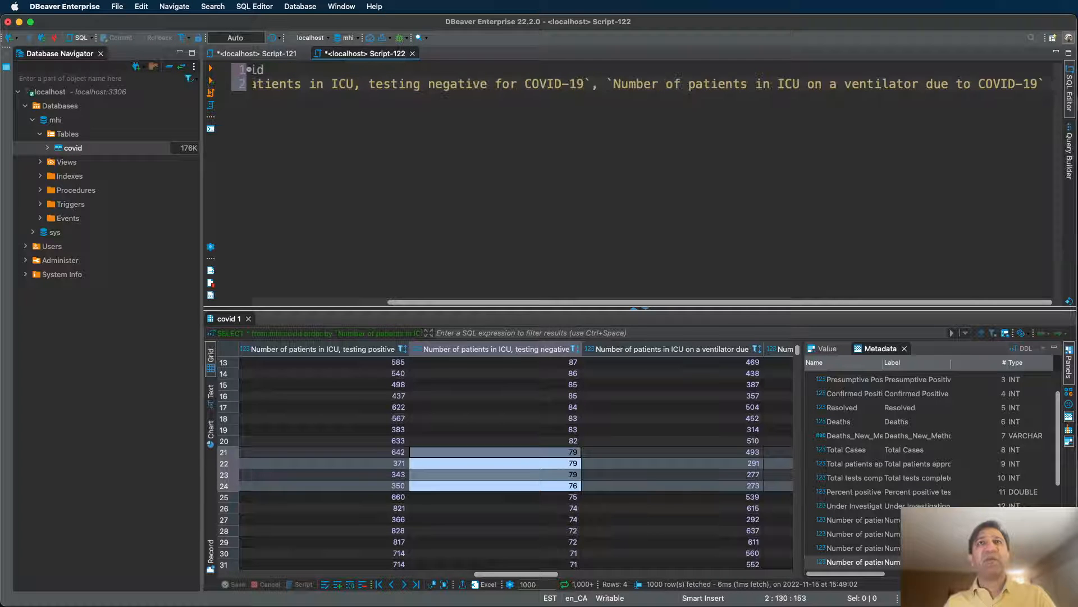
pyautogui.press('Left')
pyautogui.press('Left')
pyautogui.press('Left')
pyautogui.press('Left')
pyautogui.press('Left')
pyautogui.press('Left')
pyautogui.press('Left')
pyautogui.press('Left')
pyautogui.press('Left')
pyautogui.press('Left')
pyautogui.press('Left')
pyautogui.press('Left')
pyautogui.press('Left')
pyautogui.press('Left')
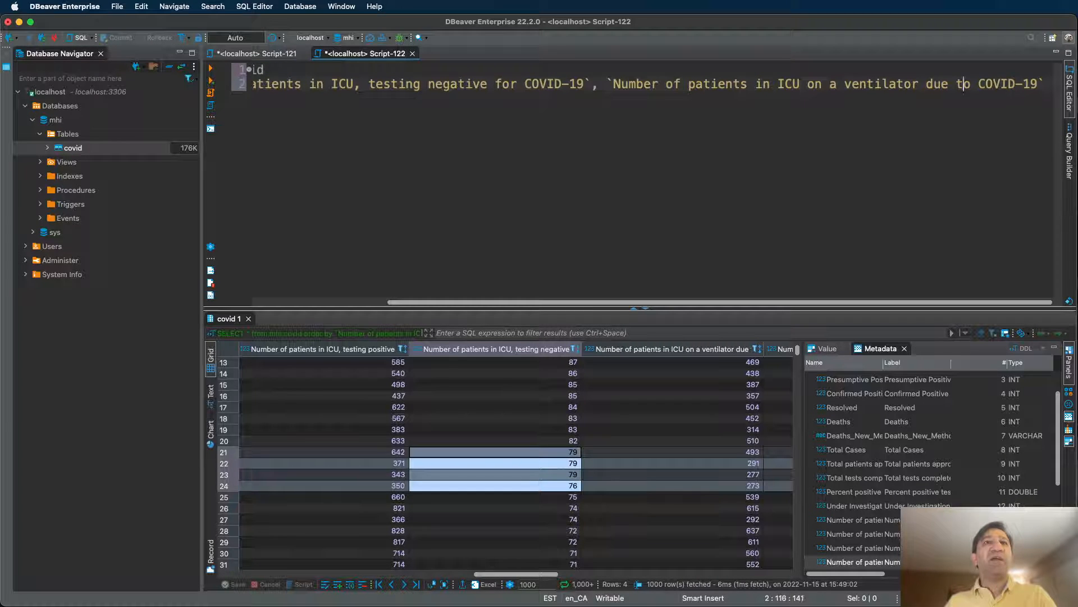
pyautogui.press('Left')
pyautogui.press('Left')
pyautogui.press('Left')
pyautogui.press('Left')
pyautogui.press('Left')
pyautogui.press('Left')
pyautogui.press('Left')
pyautogui.press('Left')
pyautogui.press('Left')
pyautogui.press('Left')
pyautogui.press('Left')
pyautogui.press('Left')
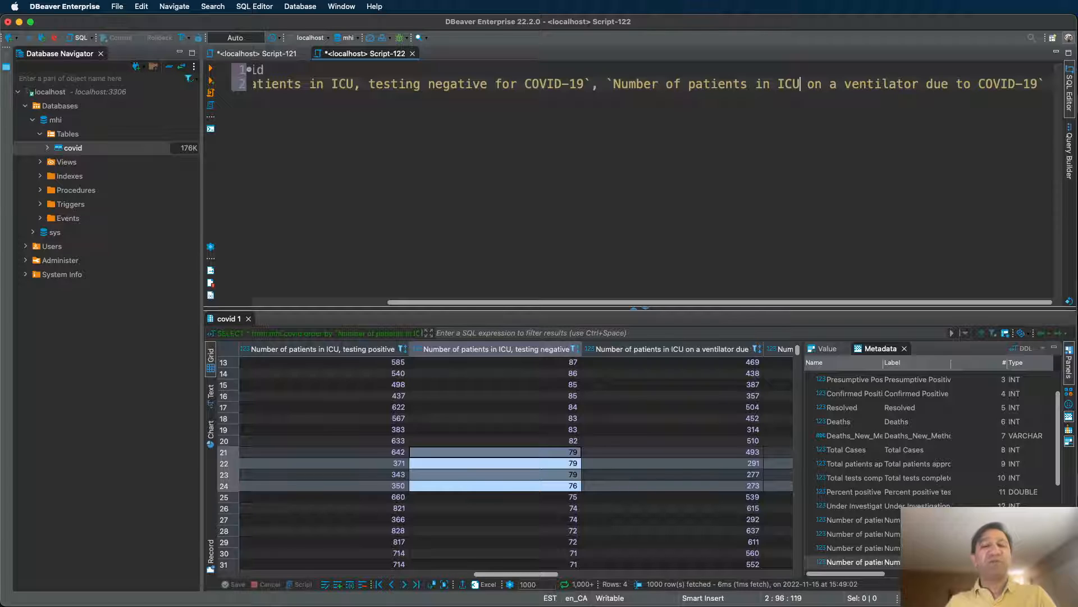
pyautogui.hotkey('ctrl', 'Return')
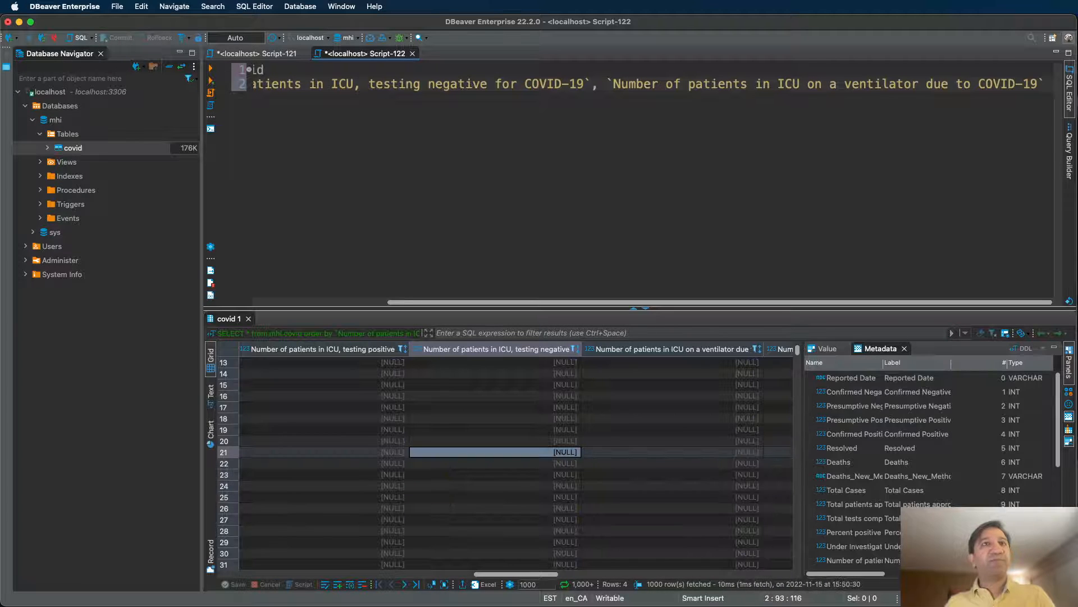
# Move the ventilator sort column onto line 3 and rerun the query.
pyautogui.click(604, 82)
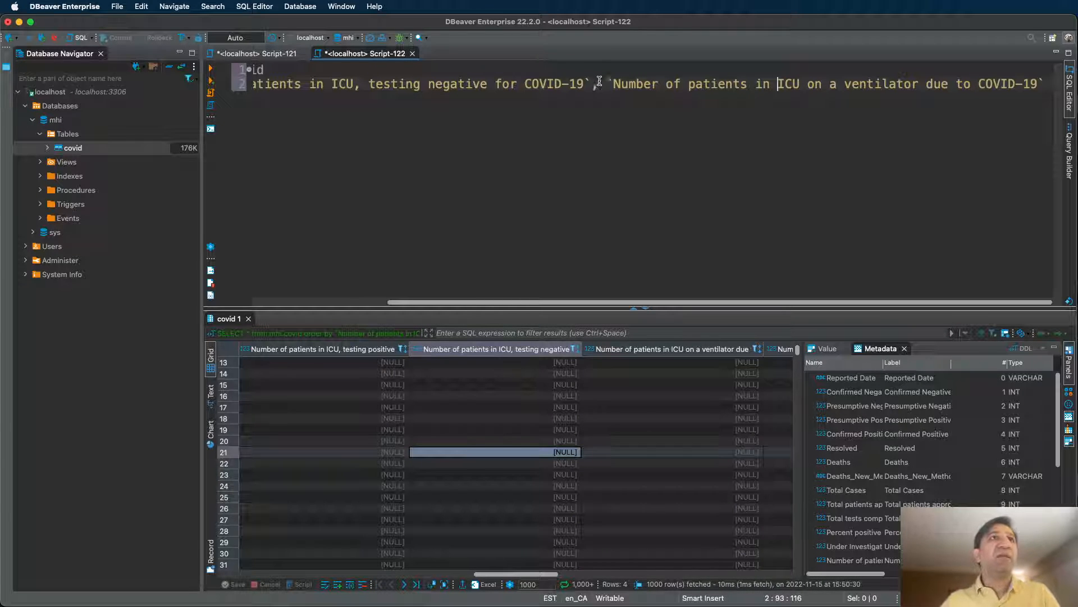
pyautogui.press('Return')
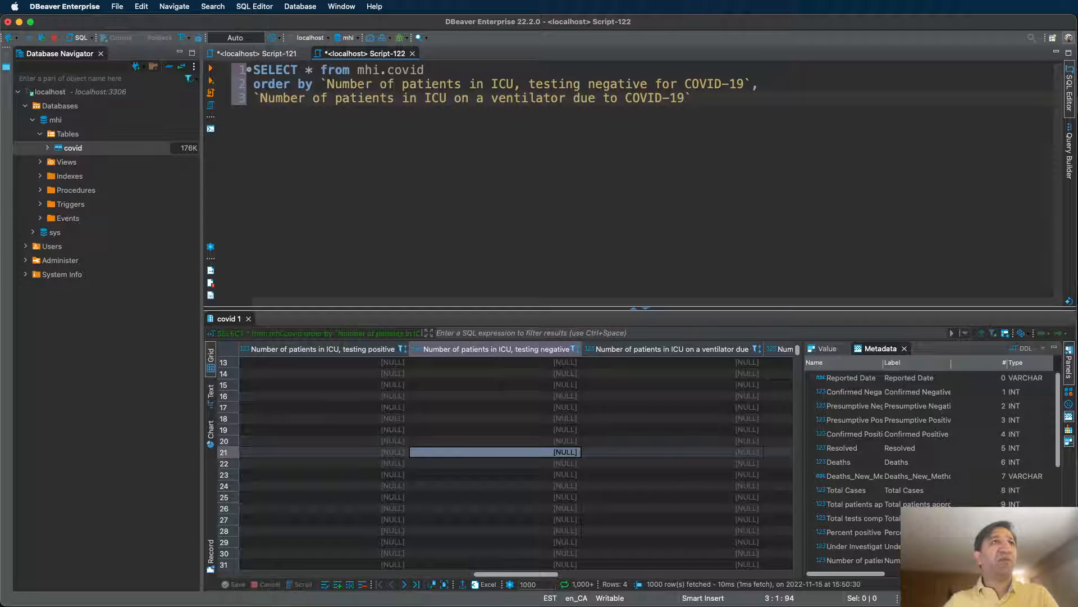
pyautogui.hotkey('ctrl', 'Return')
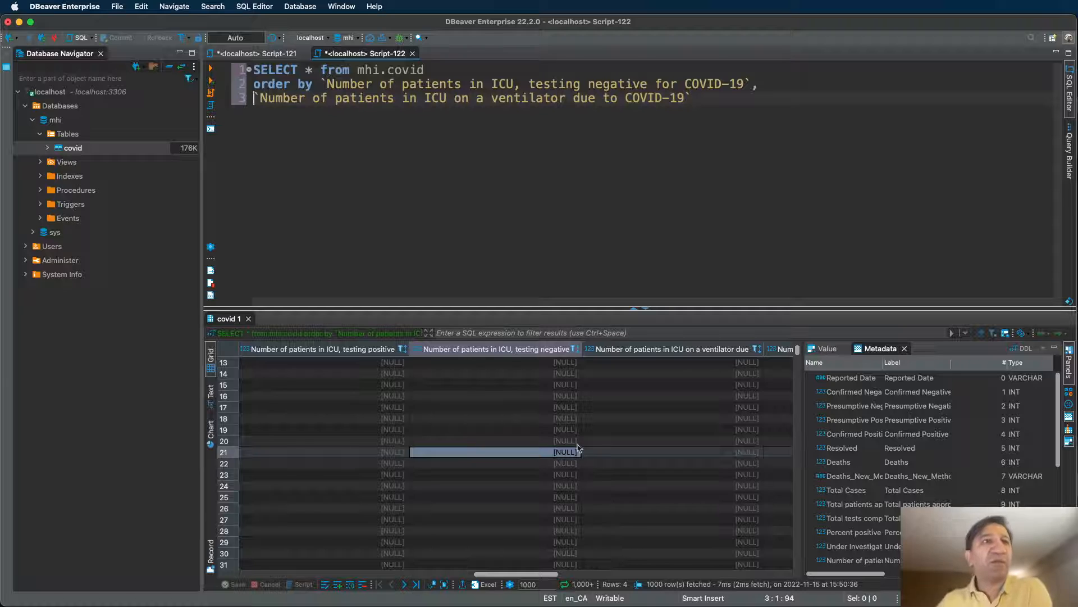
pyautogui.scroll(-15, 538, 414)
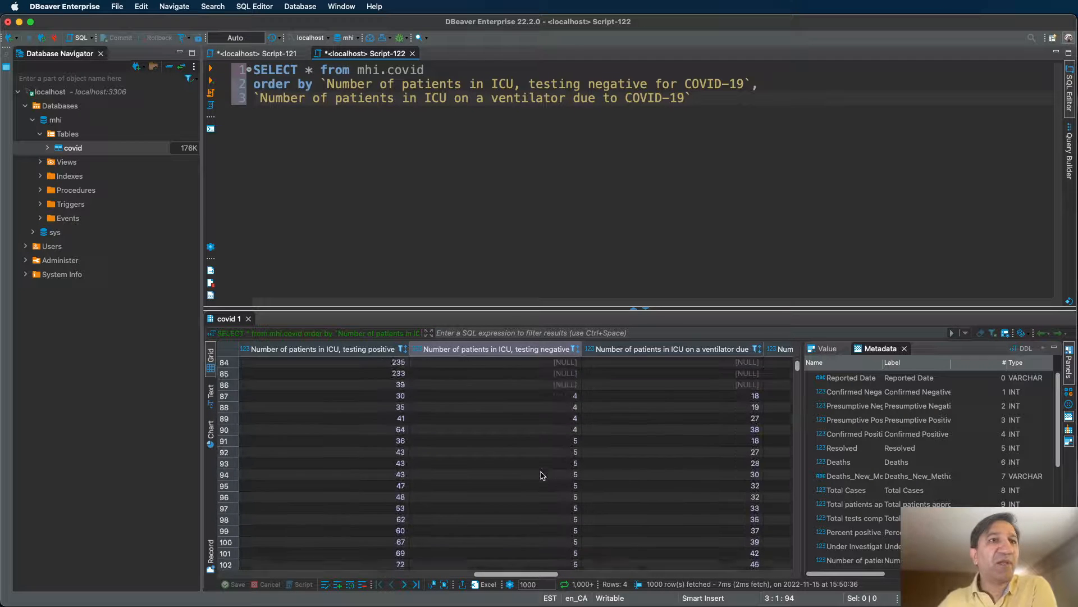
pyautogui.click(572, 408)
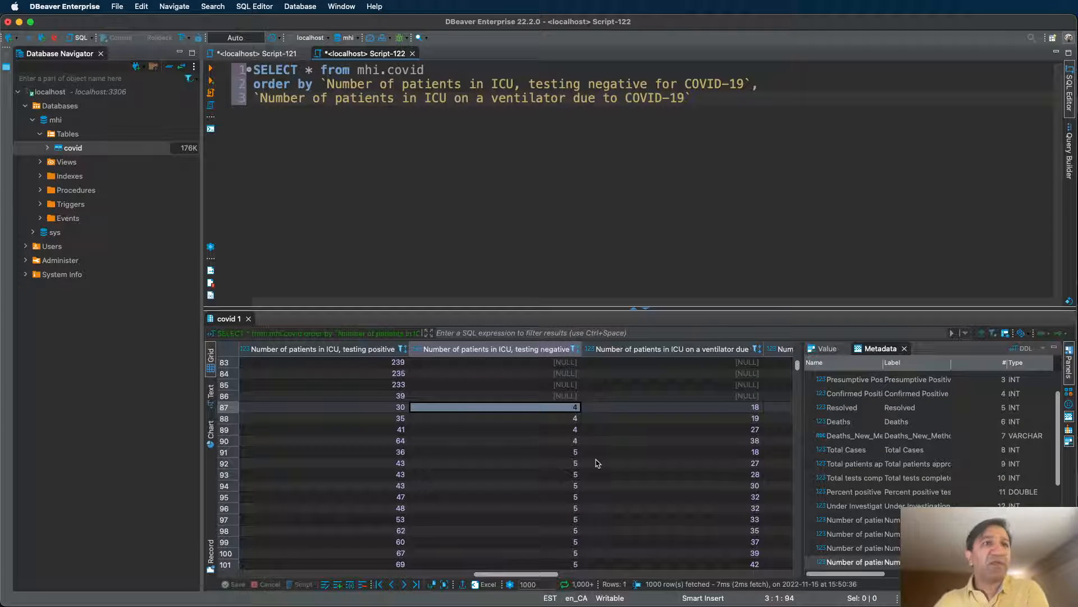
pyautogui.keyDown('shift'); pyautogui.click(571, 443); pyautogui.keyUp('shift')
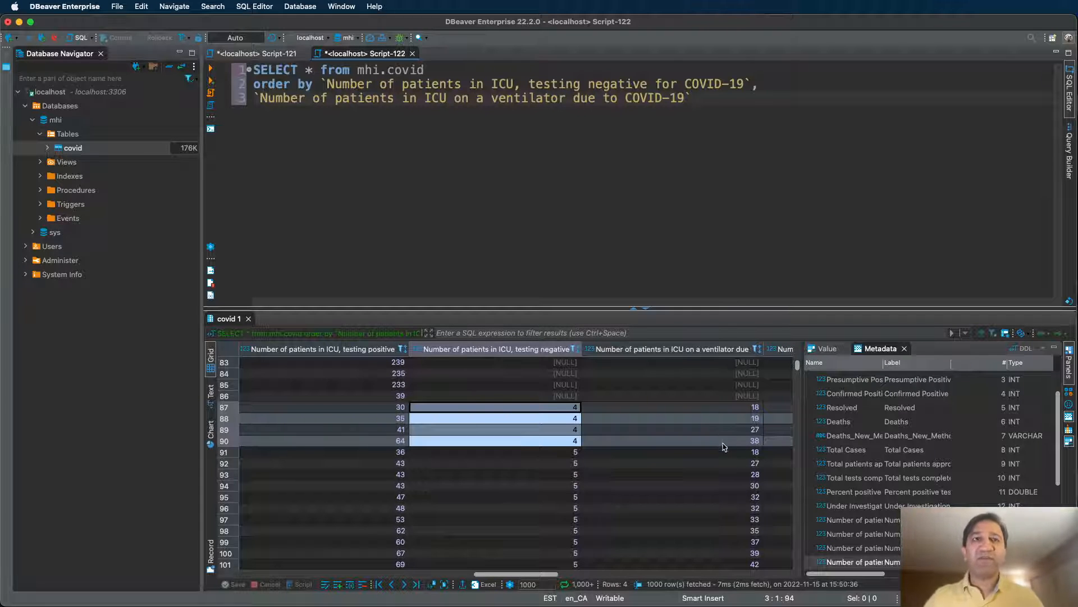
# Make the ICU testing-negative sort on line 2 descending with DESC.
pyautogui.hotkey('shift', 'Left')
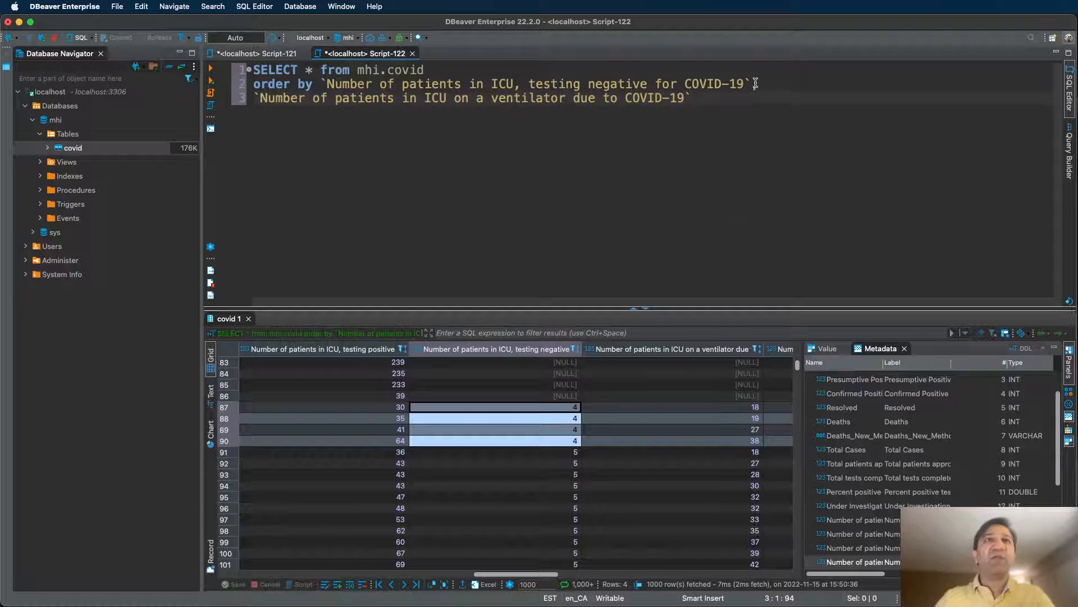
pyautogui.press('Left')
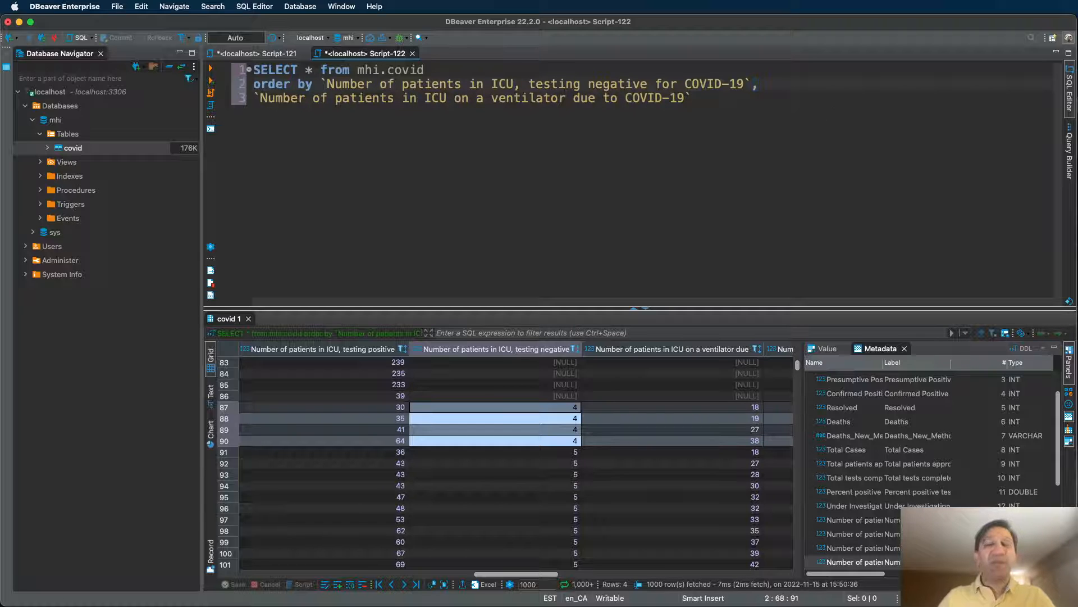
pyautogui.write('desc')
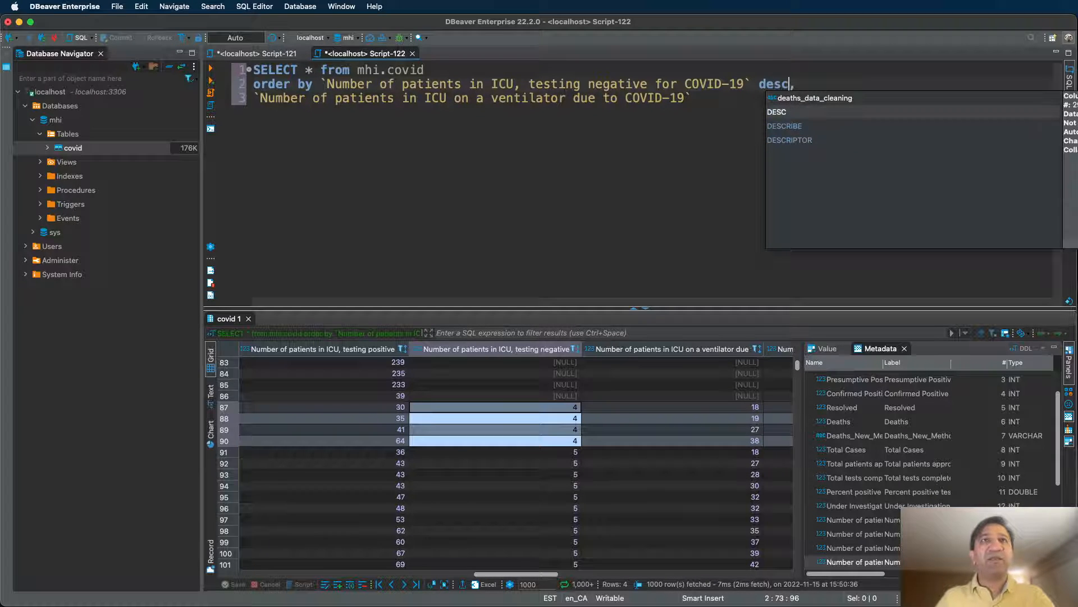
pyautogui.press('Return')
# Add asc after the ventilator sort column at the end of line 3.
pyautogui.press('Down')
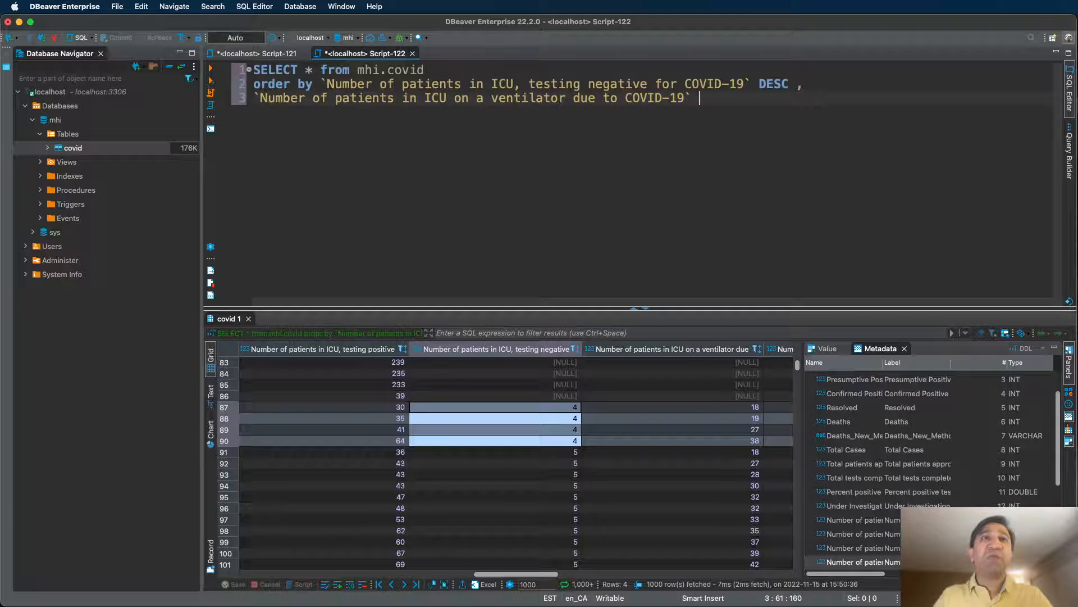
pyautogui.write('asc')
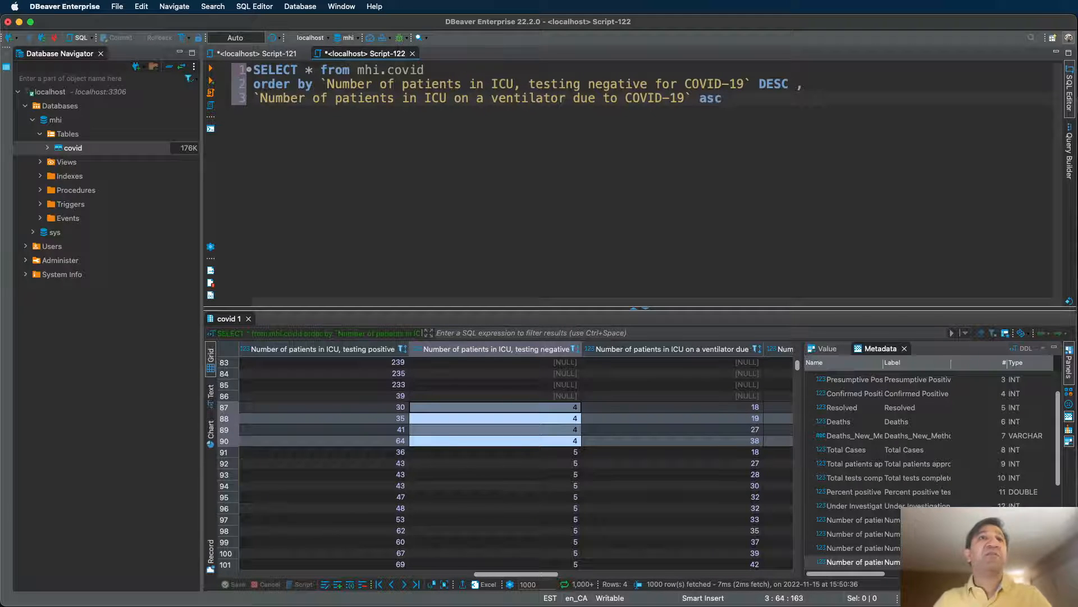
pyautogui.click(717, 102)
pyautogui.doubleClick(717, 100)
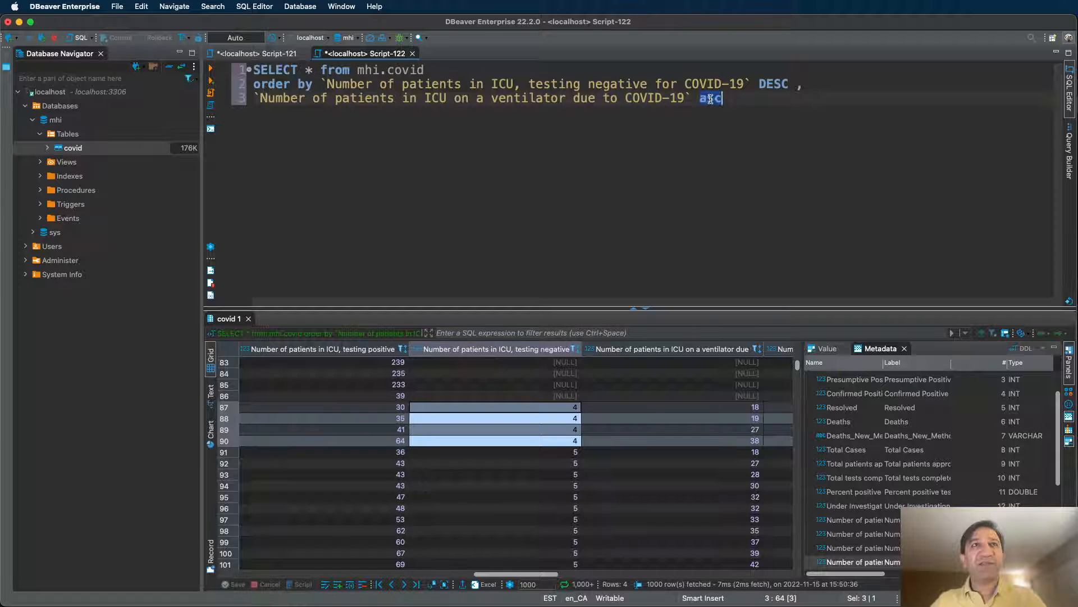
pyautogui.click(785, 105)
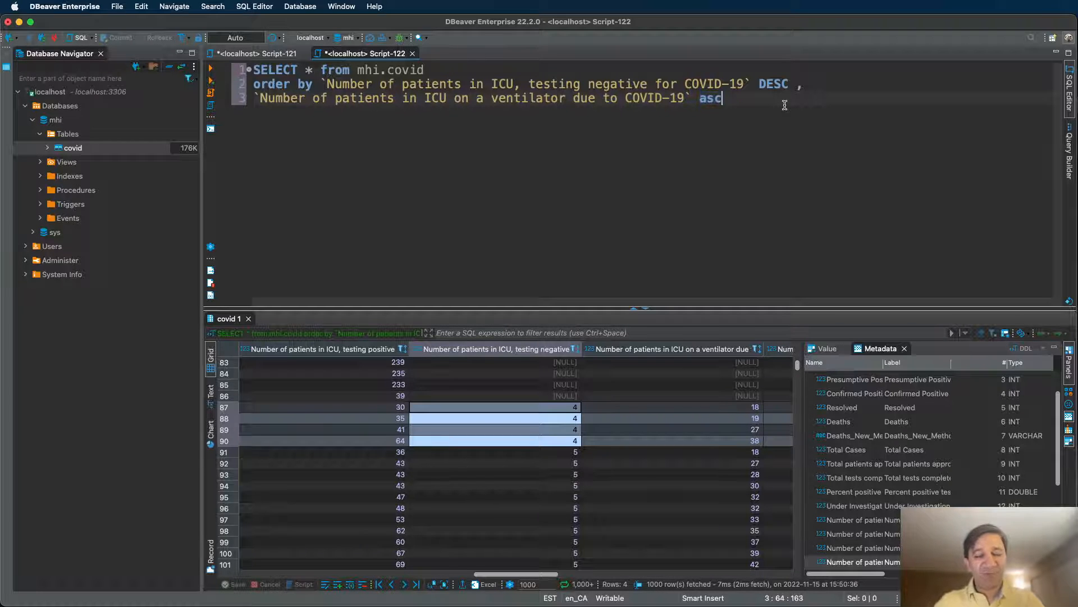
# Rerun the query, check the 93, 91 and tied-90 rows, then start new Script-123.
pyautogui.hotkey('ctrl', 'Return')
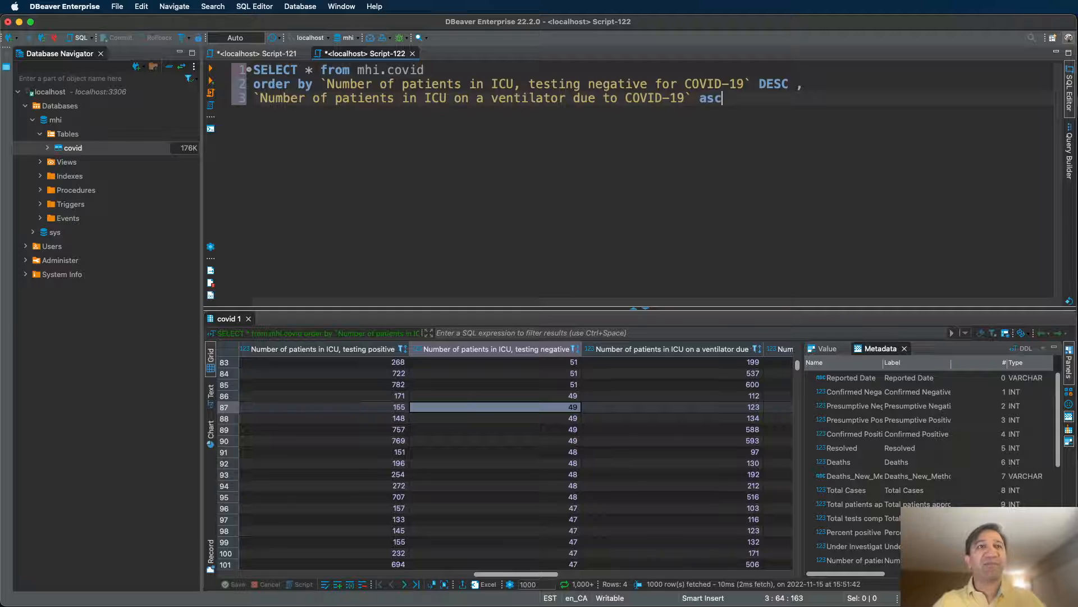
pyautogui.scroll(15, 660, 359)
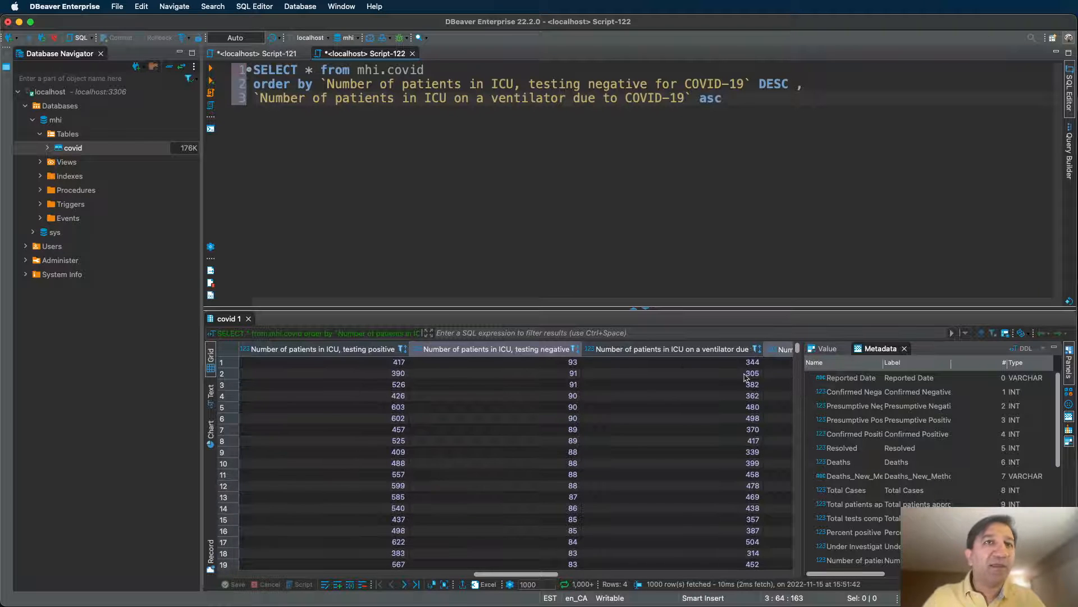
pyautogui.click(555, 367)
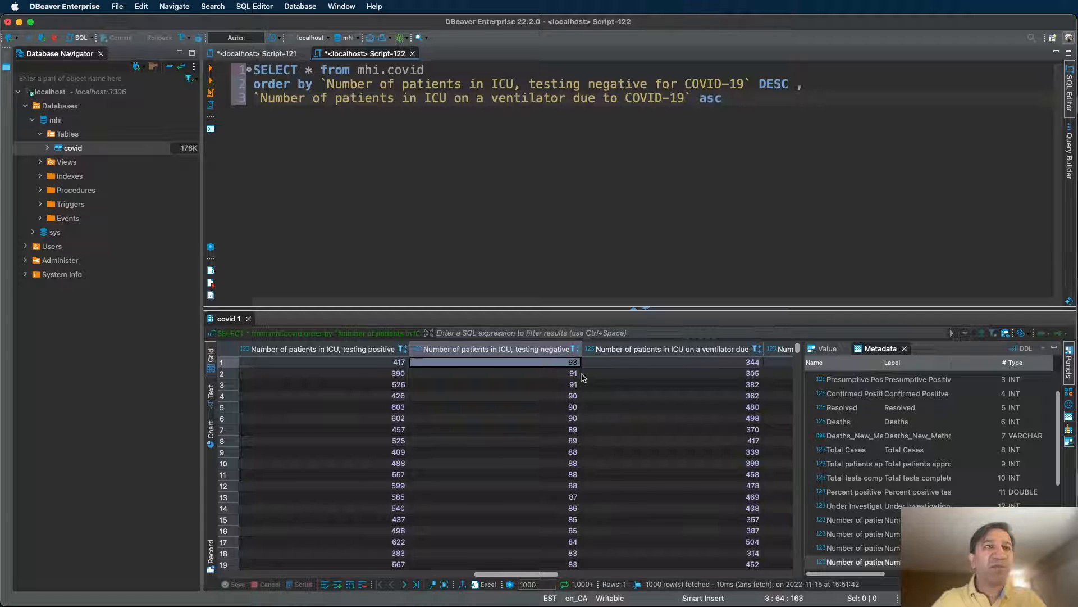
pyautogui.click(567, 374)
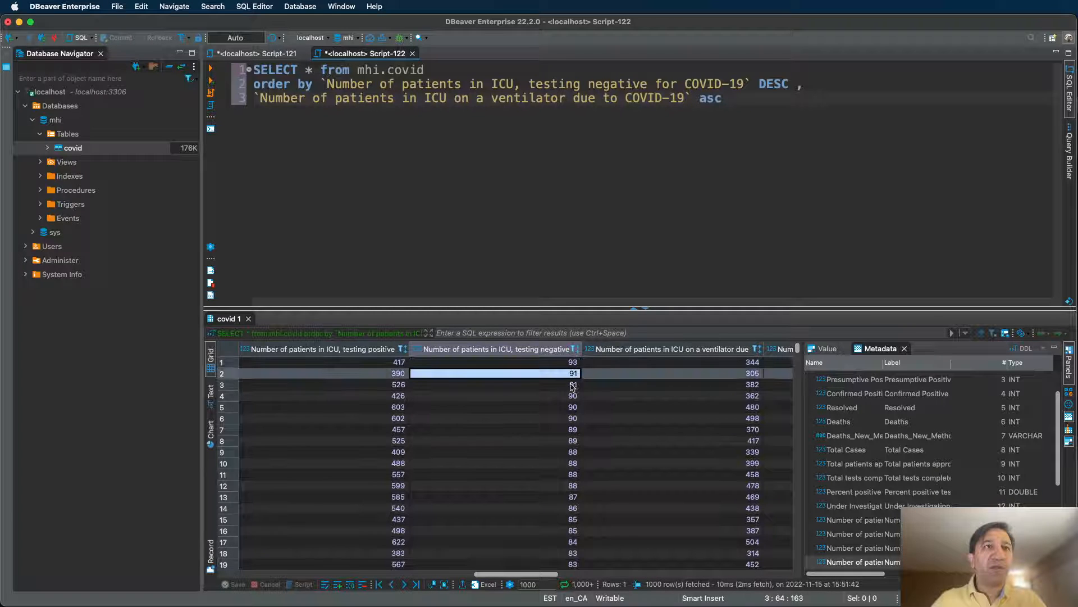
pyautogui.keyDown('shift'); pyautogui.click(570, 385); pyautogui.keyUp('shift')
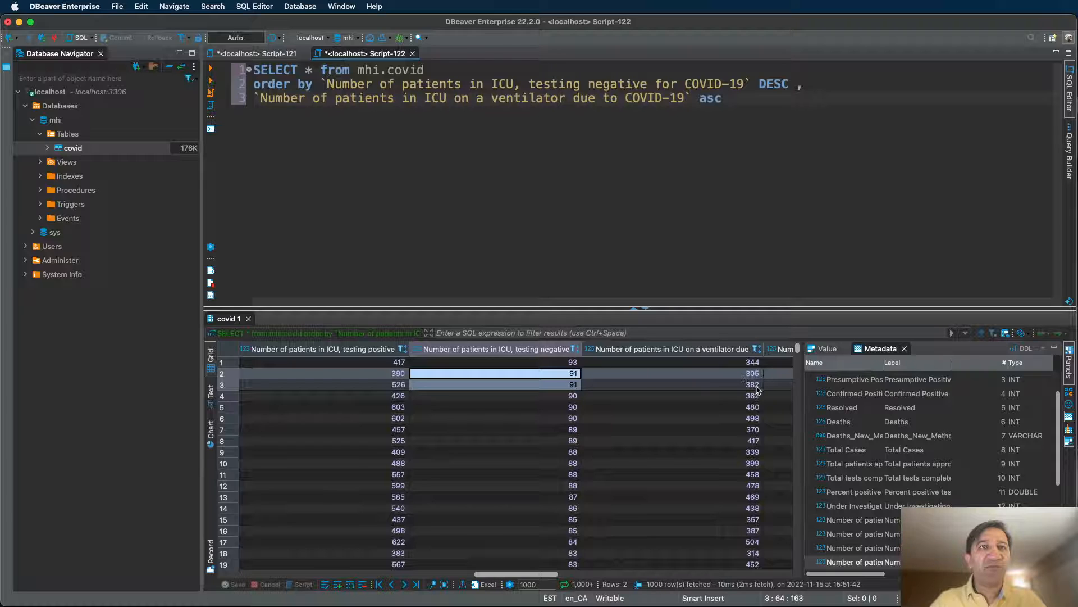
pyautogui.click(574, 395)
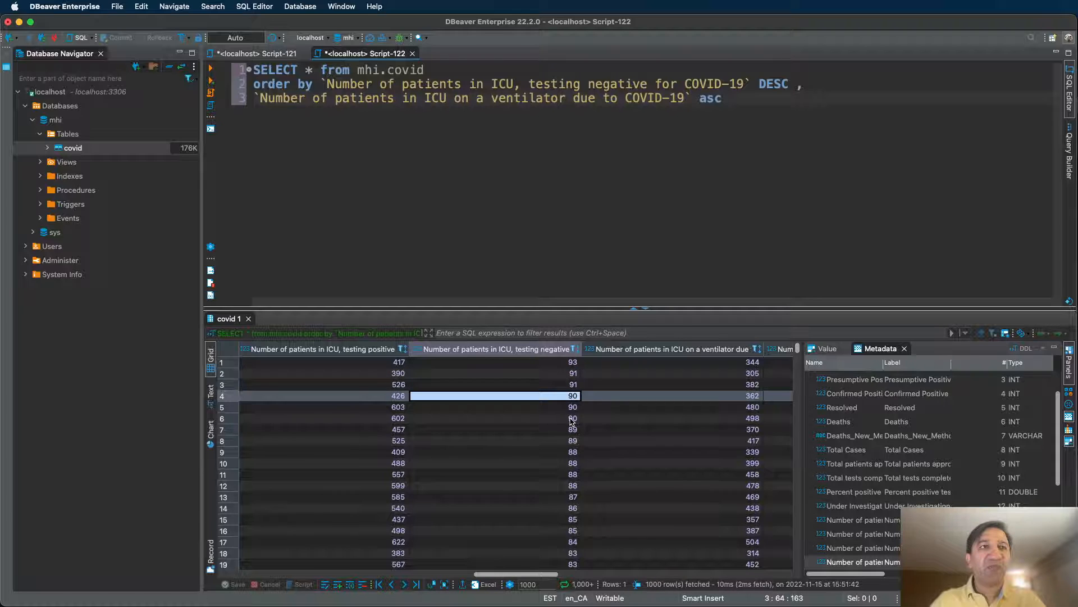
pyautogui.keyDown('shift'); pyautogui.click(573, 420); pyautogui.keyUp('shift')
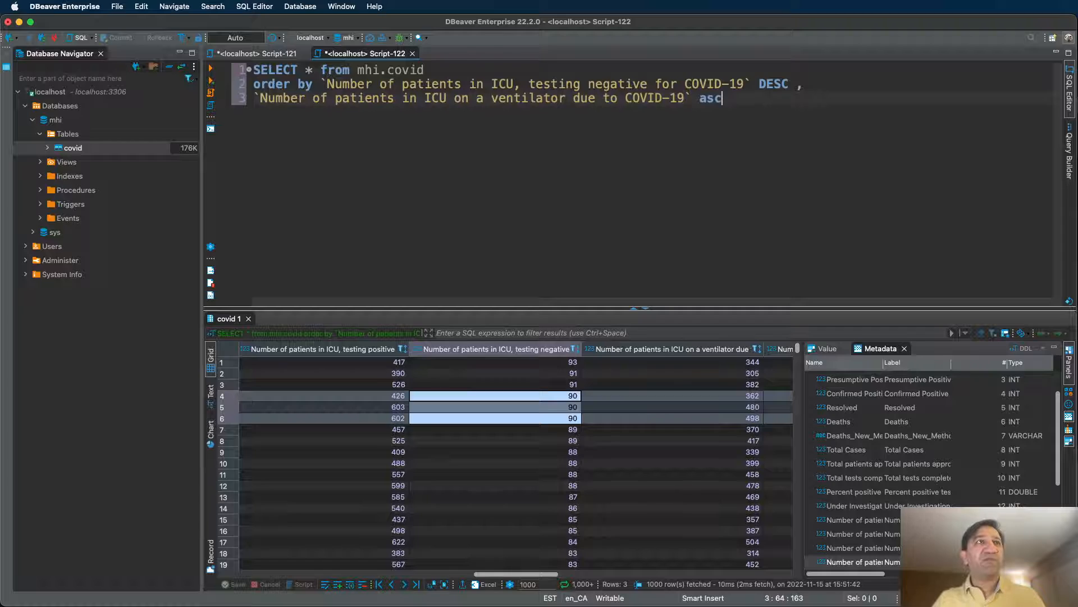
pyautogui.press('super+bracketright')
# Enter SELECT as the first word of Script-123 using the sel autocompletion.
pyautogui.write('sel')
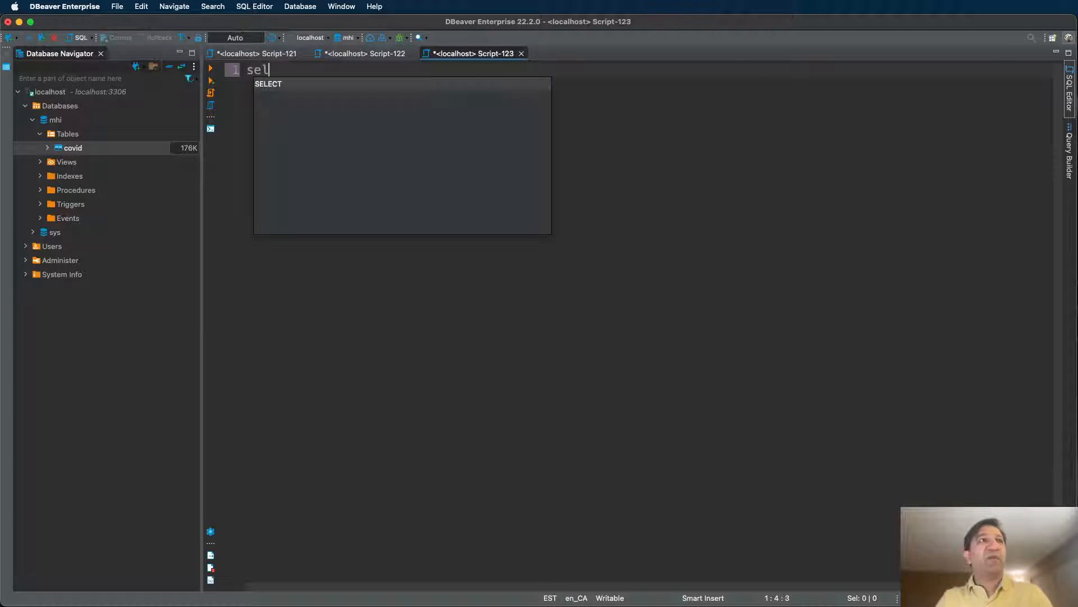
pyautogui.press('Return')
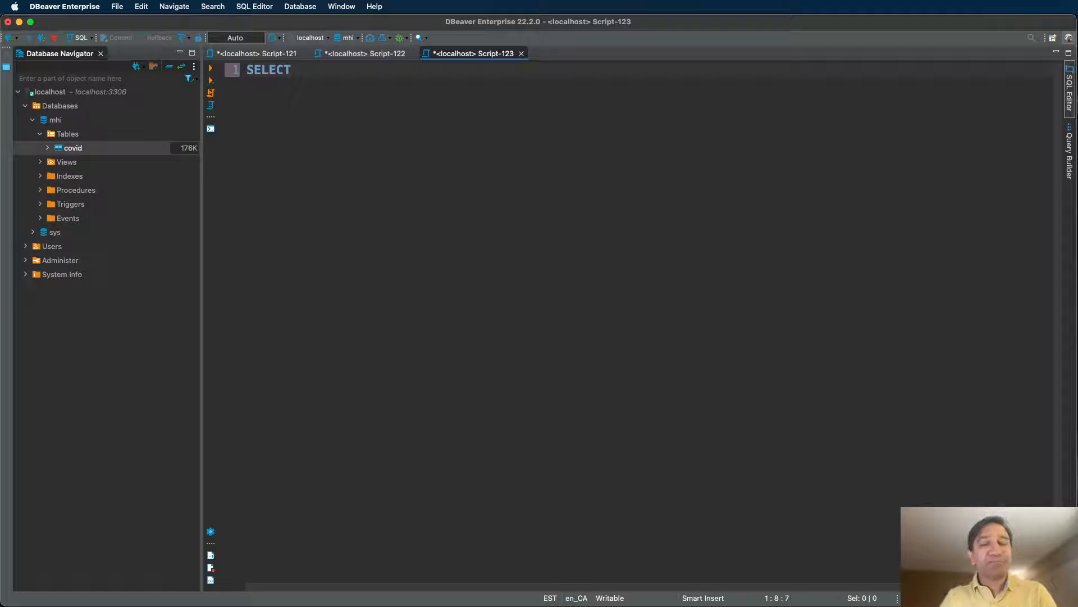
# Write SELECT * from mhi.covid order by `Reported Date`.
pyautogui.write('* ')
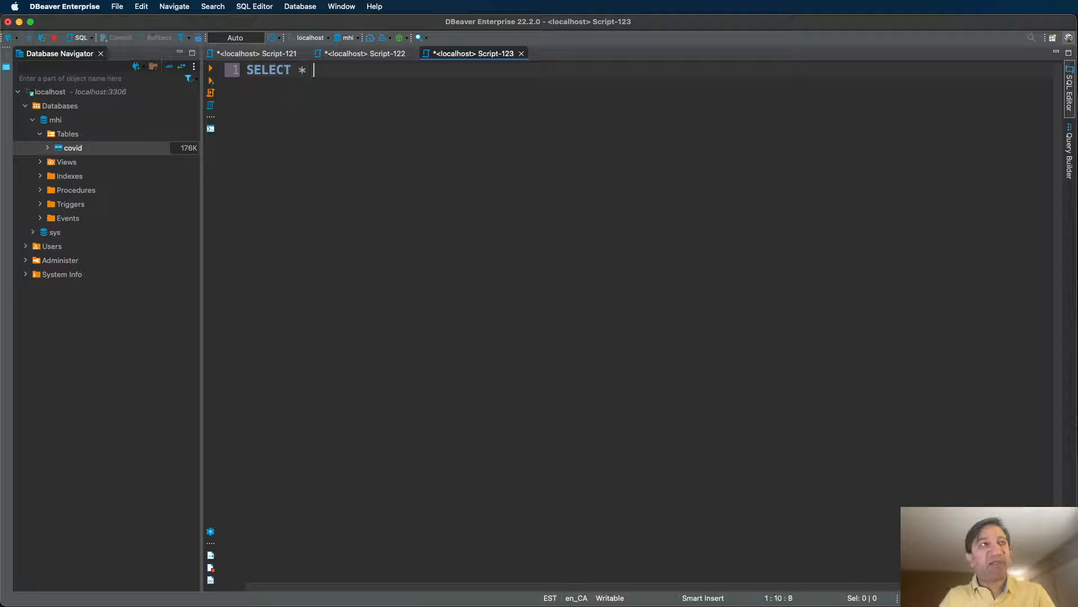
pyautogui.write('from m')
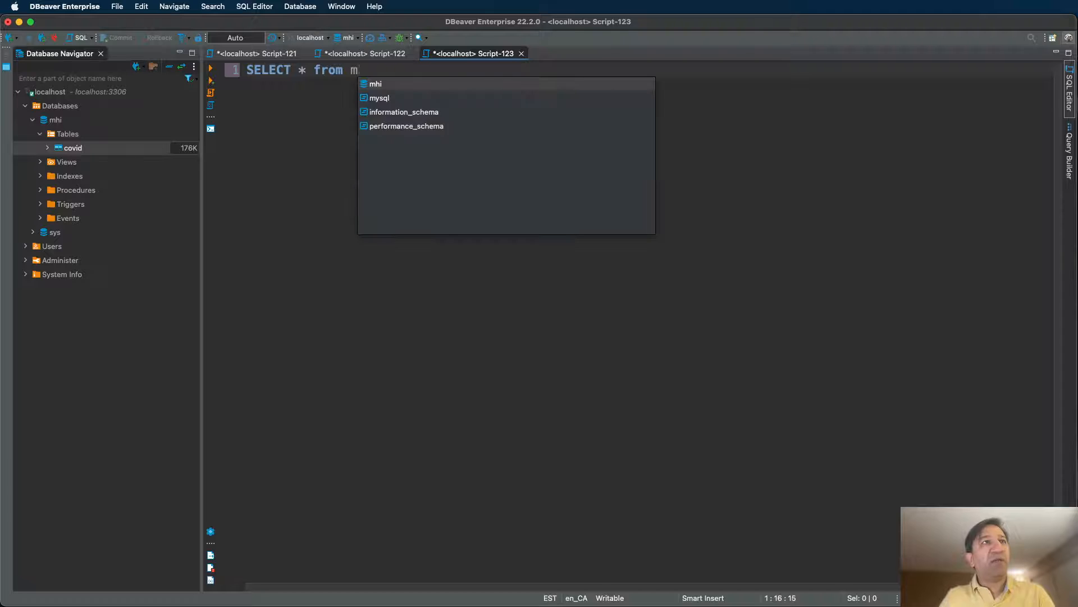
pyautogui.write('hi.covid')
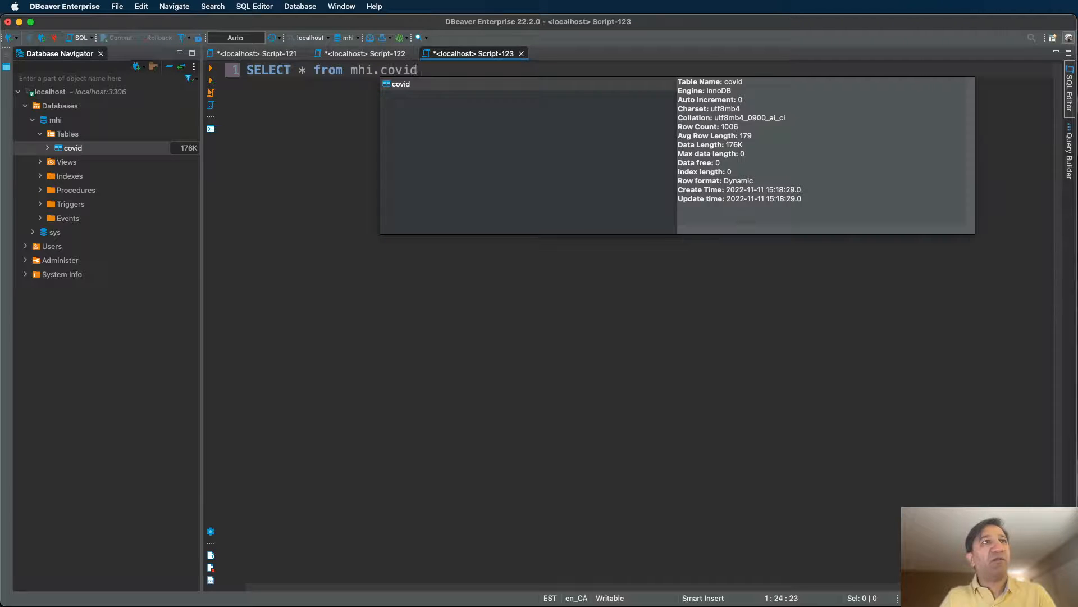
pyautogui.press('Return')
pyautogui.write('order by ')
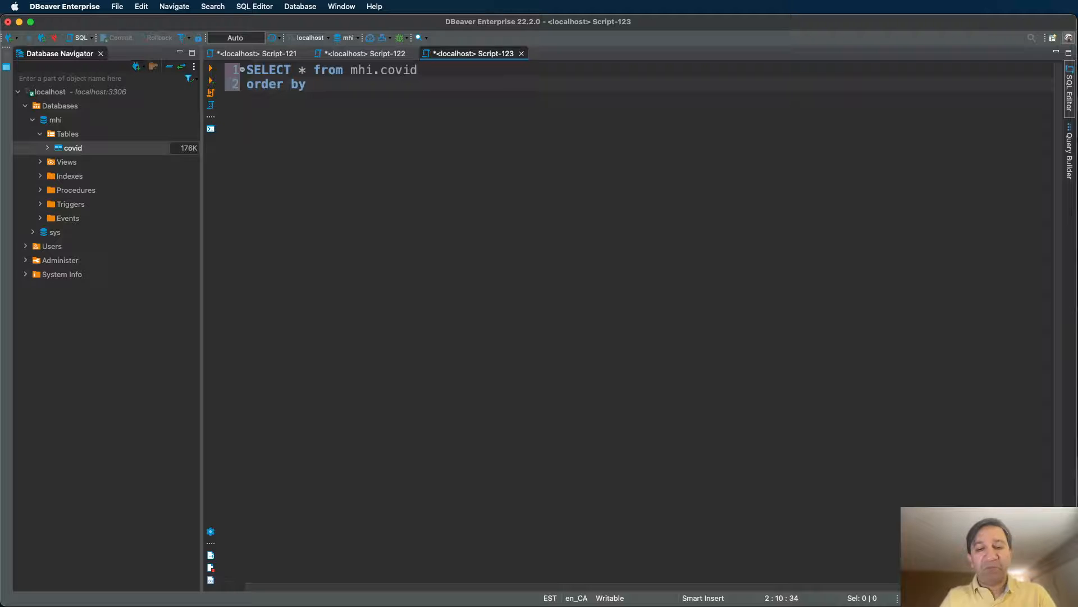
pyautogui.write('repor')
pyautogui.press('Return')
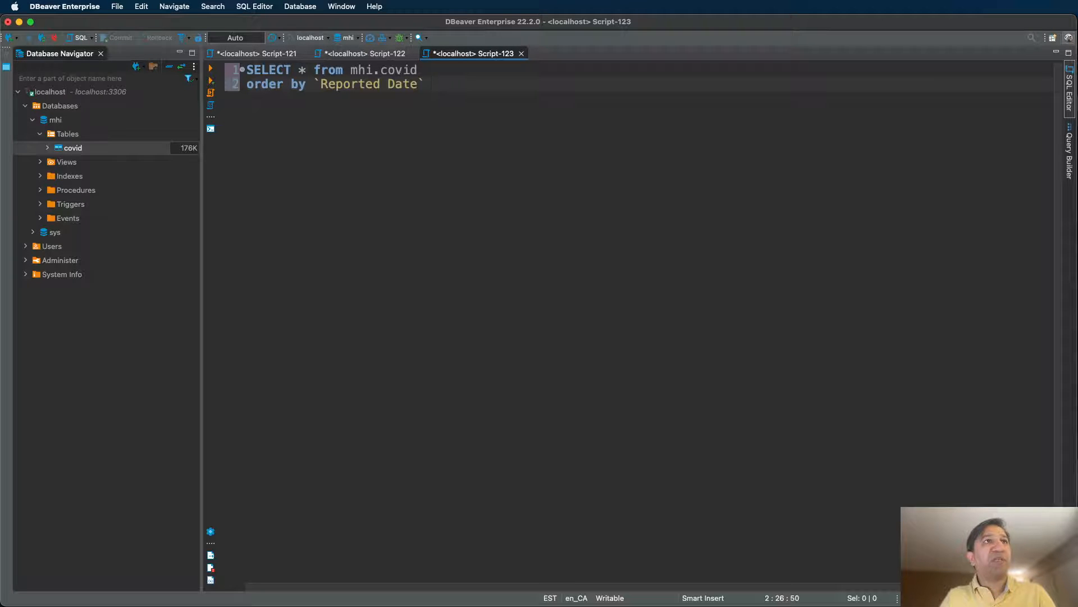
# Append `Confirmed Negative` and `Number of patients hospitalized with COVID-19` as further sort columns.
pyautogui.write(', confi')
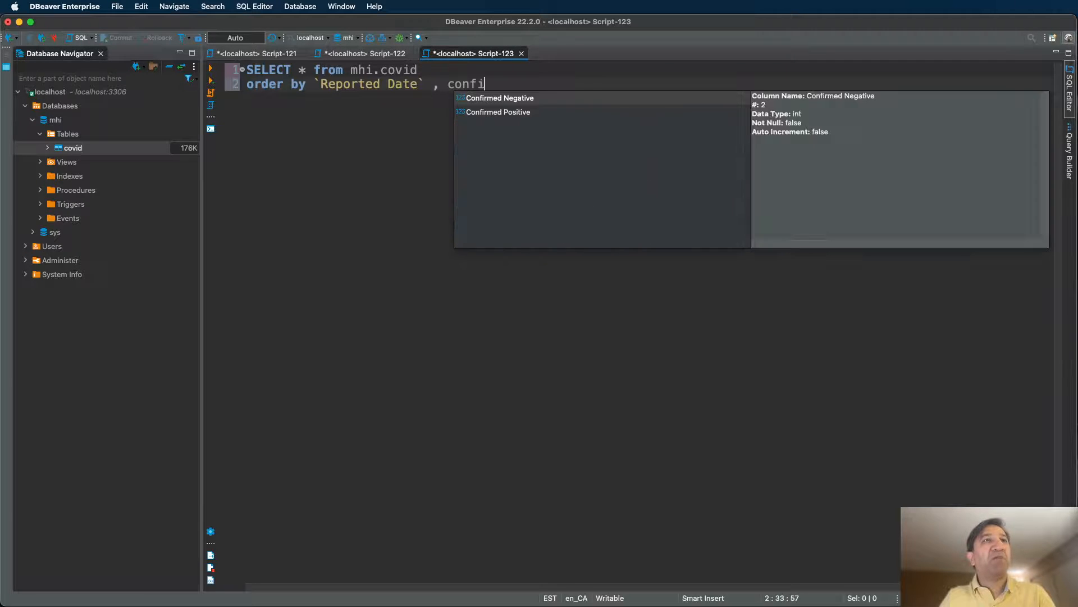
pyautogui.press('Return')
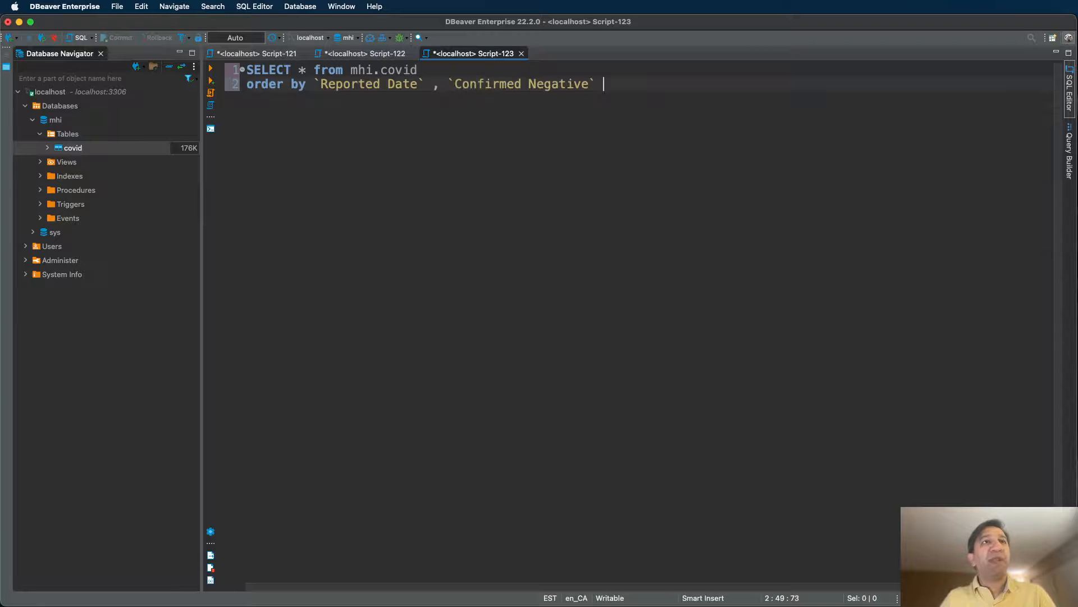
pyautogui.write('desc')
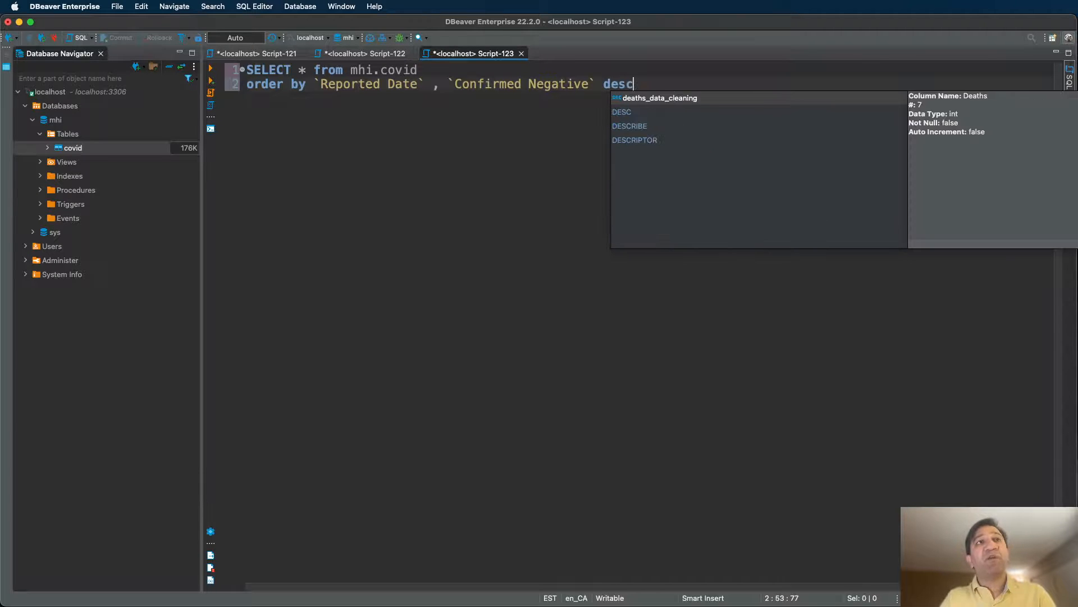
pyautogui.write(',confi')
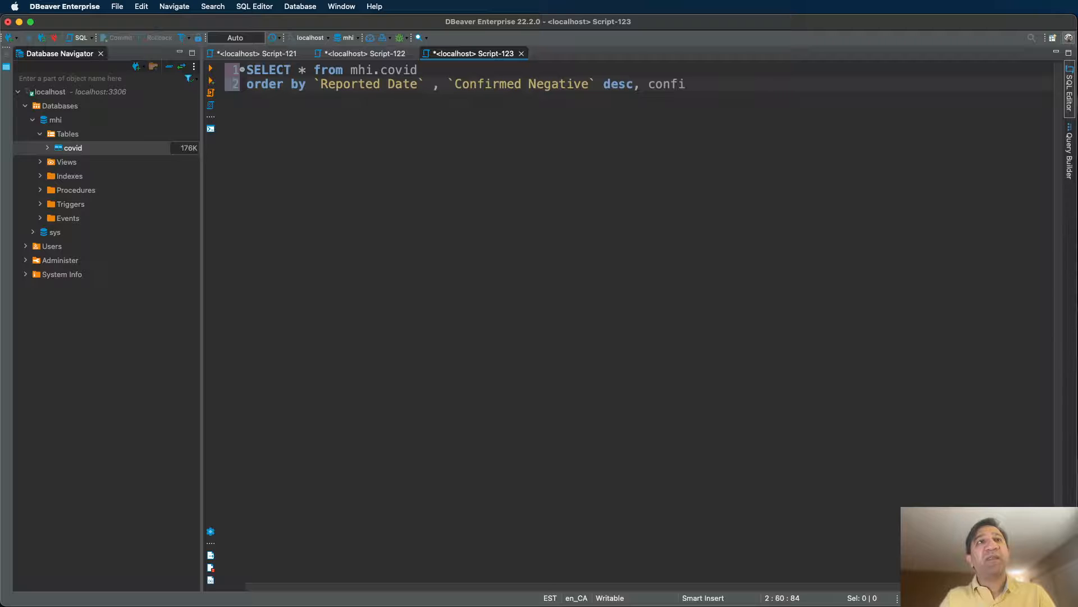
pyautogui.press('BackSpace')
pyautogui.press('BackSpace')
pyautogui.press('BackSpace')
pyautogui.press('BackSpace')
pyautogui.press('BackSpace')
pyautogui.press('BackSpace')
pyautogui.press('BackSpace')
pyautogui.press('BackSpace')
pyautogui.press('BackSpace')
pyautogui.press('BackSpace')
pyautogui.press('BackSpace')
pyautogui.press('BackSpace')
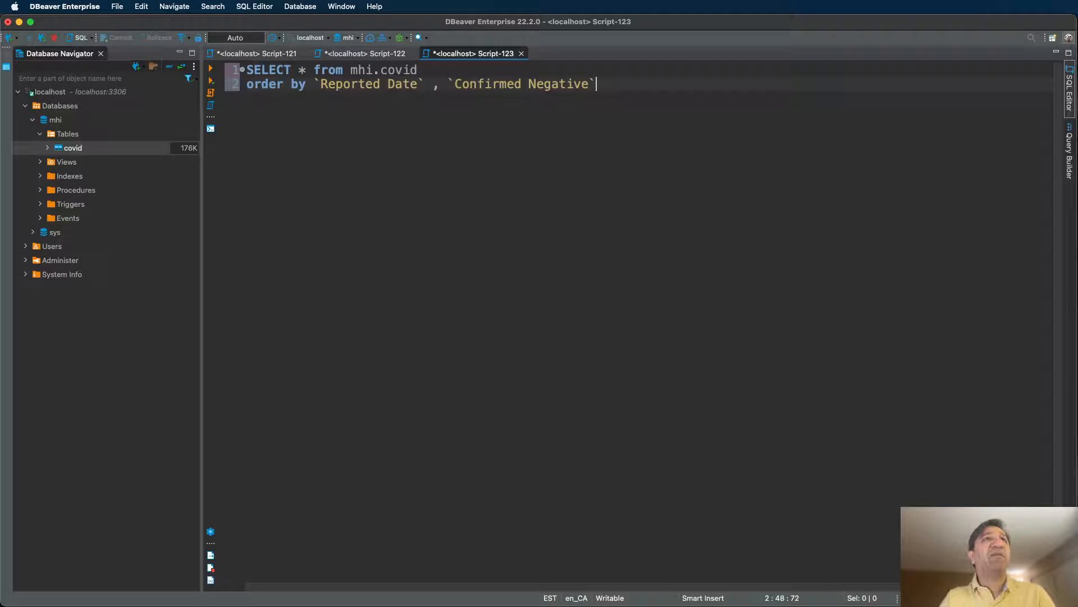
pyautogui.write(', ')
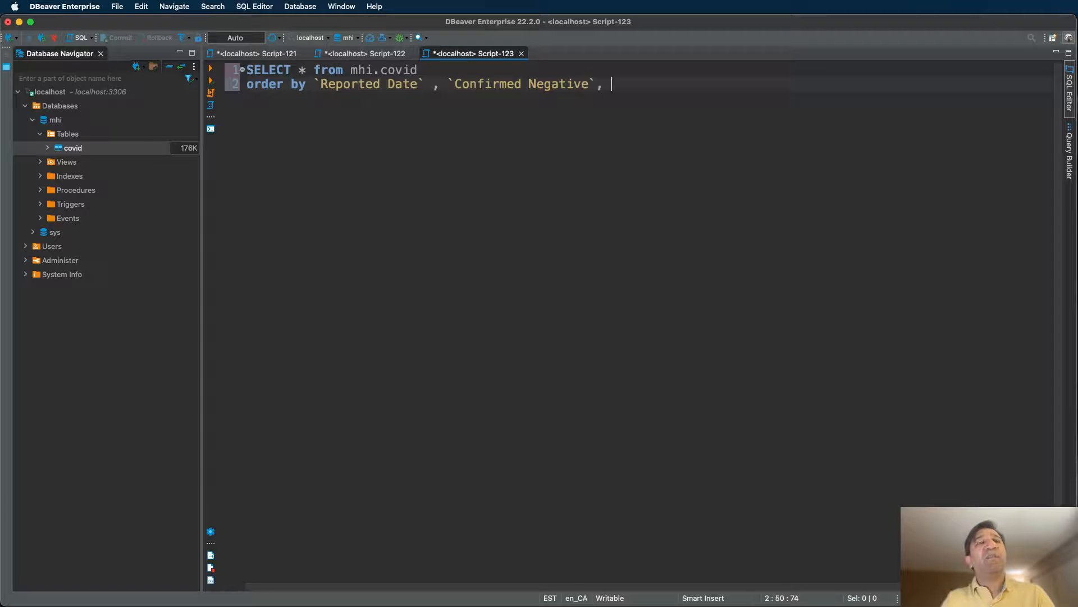
pyautogui.write('cn')
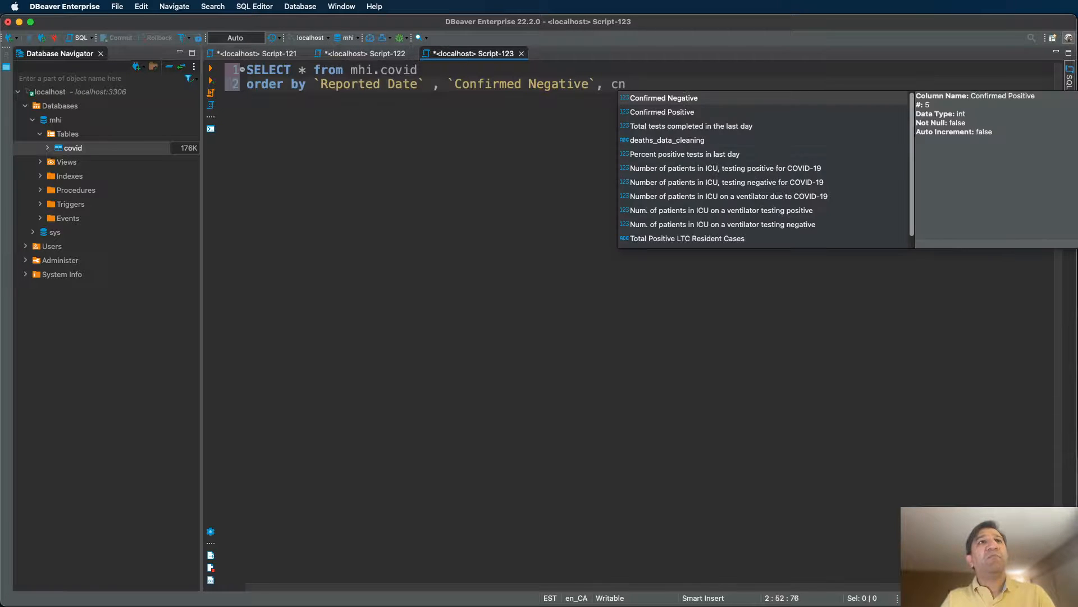
pyautogui.write('umber')
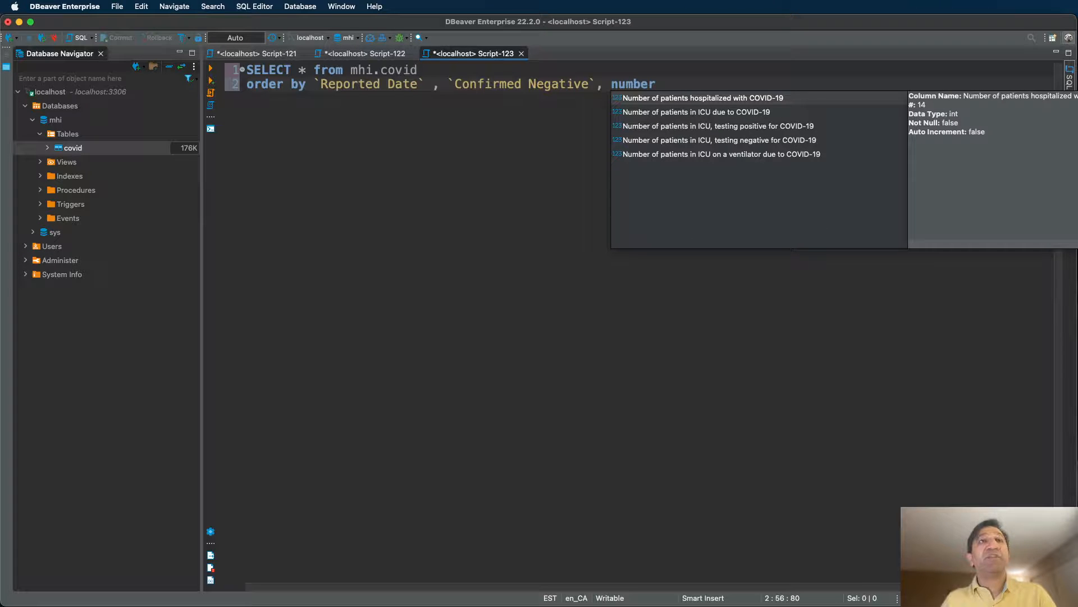
pyautogui.press('Return')
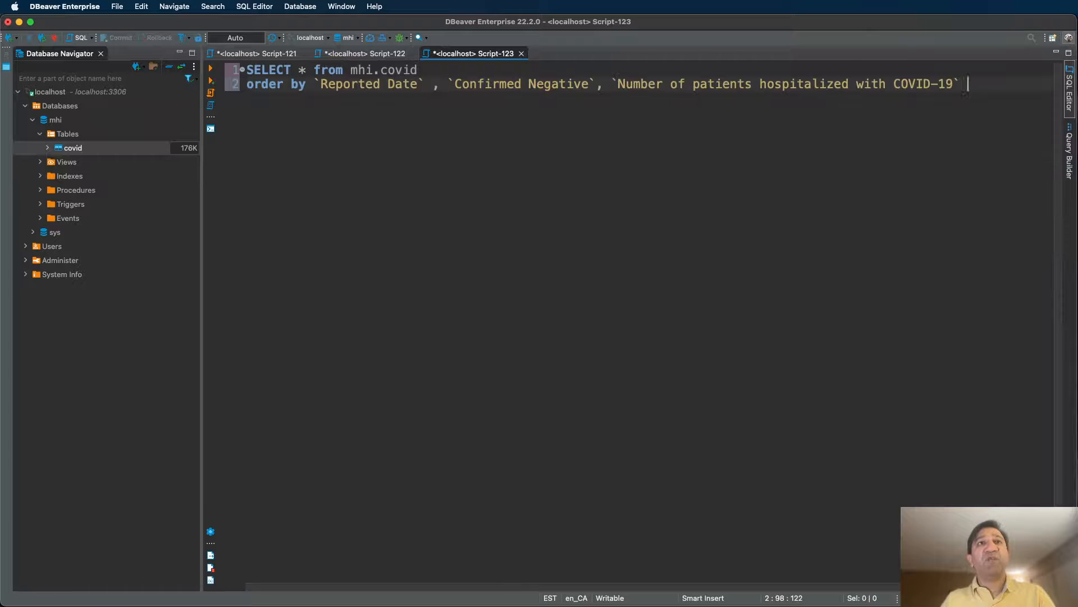
# Add desc after `Confirmed Negative` in the sort clause.
pyautogui.press('super+Left')
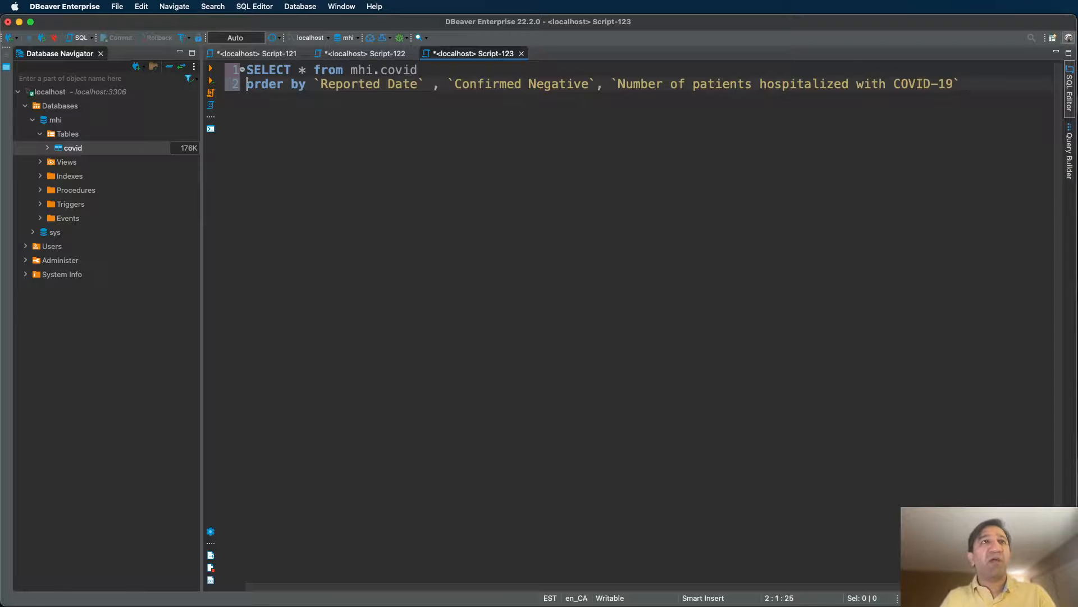
pyautogui.hotkey('alt', 'Right')
pyautogui.hotkey('alt', 'Right')
pyautogui.hotkey('alt', 'Right')
pyautogui.hotkey('alt', 'Right')
pyautogui.hotkey('alt', 'Right')
pyautogui.hotkey('alt', 'Right')
pyautogui.hotkey('alt', 'Right')
pyautogui.hotkey('alt', 'Right')
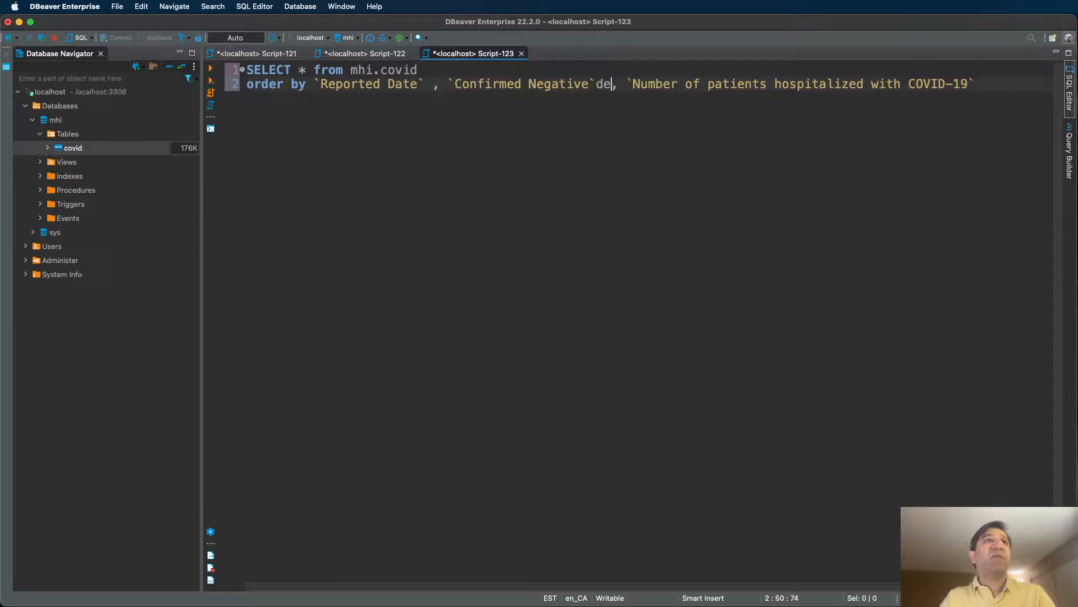
pyautogui.write('desc')
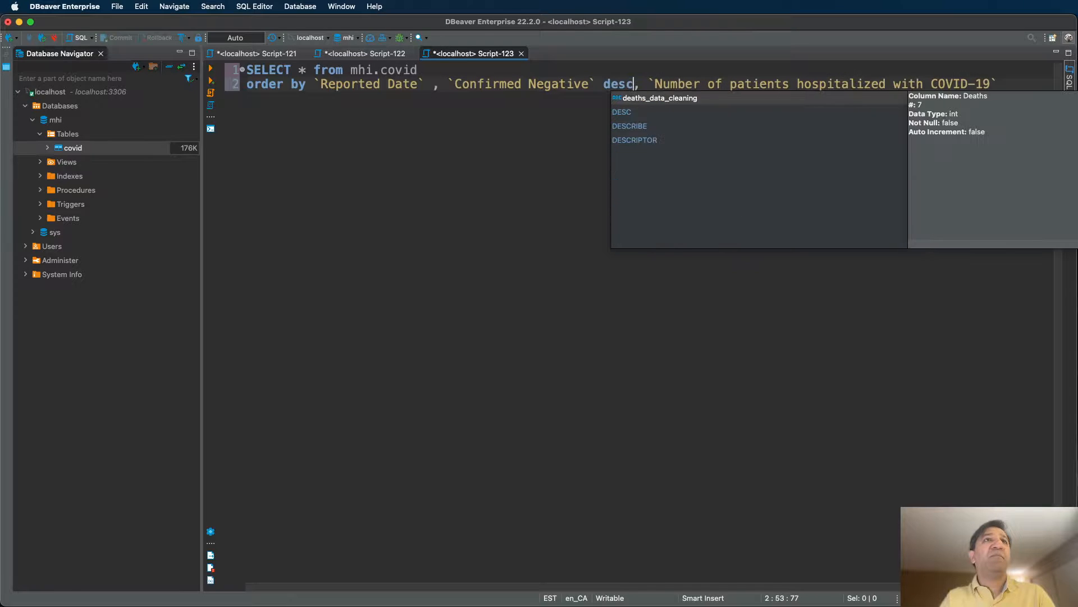
pyautogui.press('Escape')
# Move `Reported Date` to follow `Confirmed Negative` desc and execute the query.
pyautogui.hotkey('alt', 'Right')
pyautogui.hotkey('alt', 'Right')
pyautogui.hotkey('alt', 'Right')
pyautogui.hotkey('alt', 'Right')
pyautogui.hotkey('alt', 'Right')
pyautogui.hotkey('alt', 'Right')
pyautogui.hotkey('alt', 'Right')
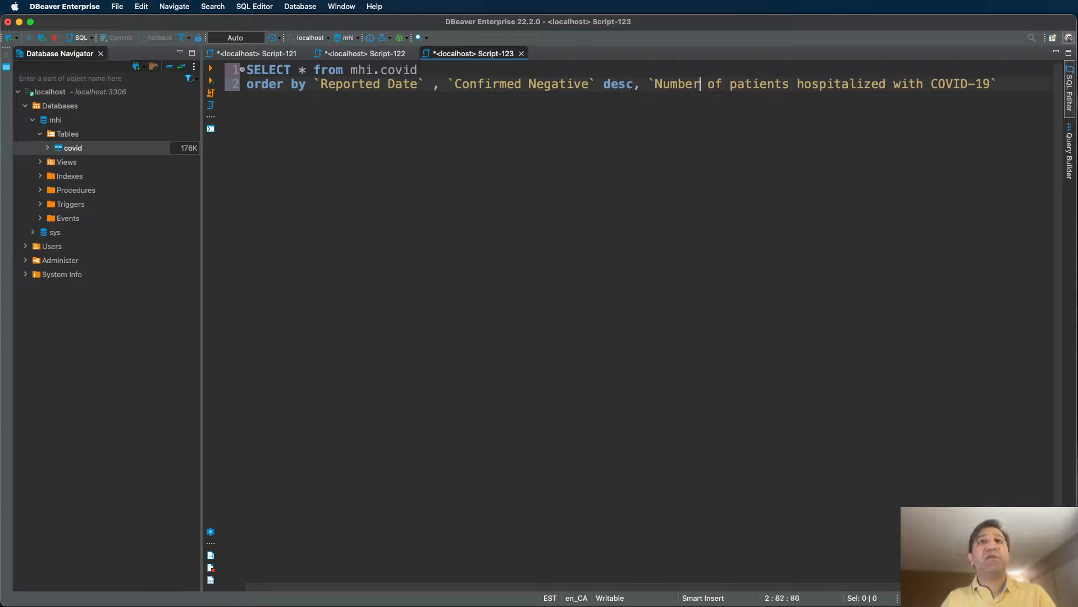
pyautogui.hotkey('alt', 'Right')
pyautogui.hotkey('alt', 'Right')
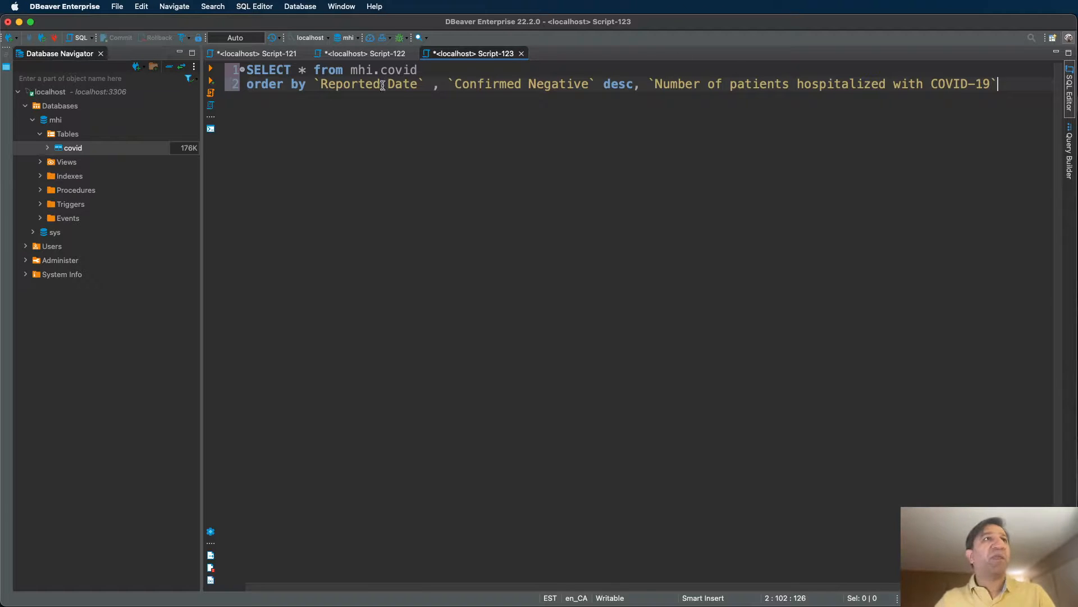
pyautogui.moveTo(315, 84); pyautogui.dragTo(441, 84)
pyautogui.press('super+c')
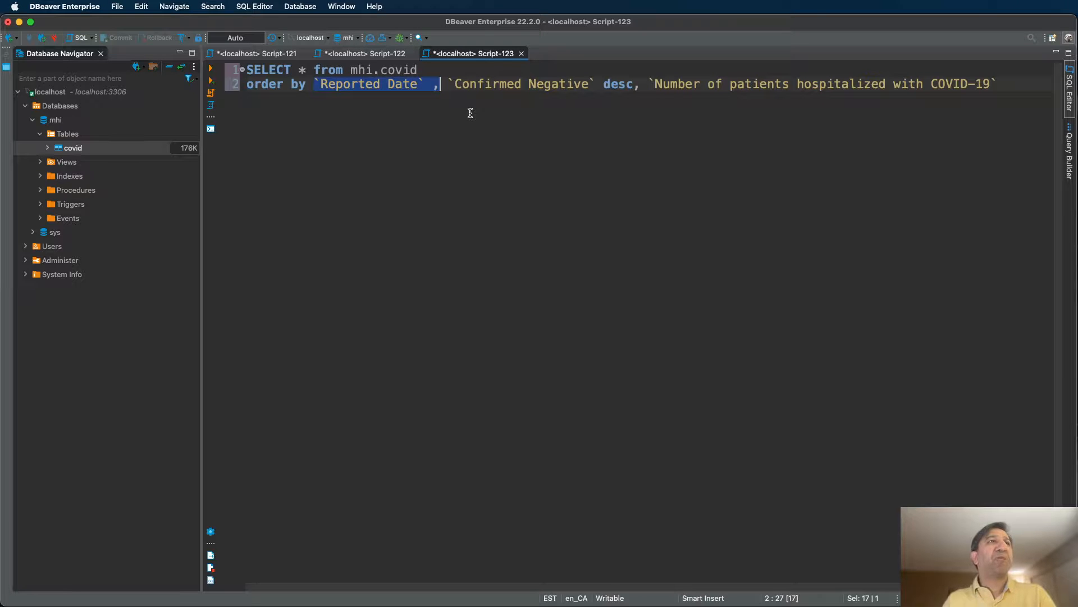
pyautogui.press('BackSpace')
pyautogui.press('BackSpace')
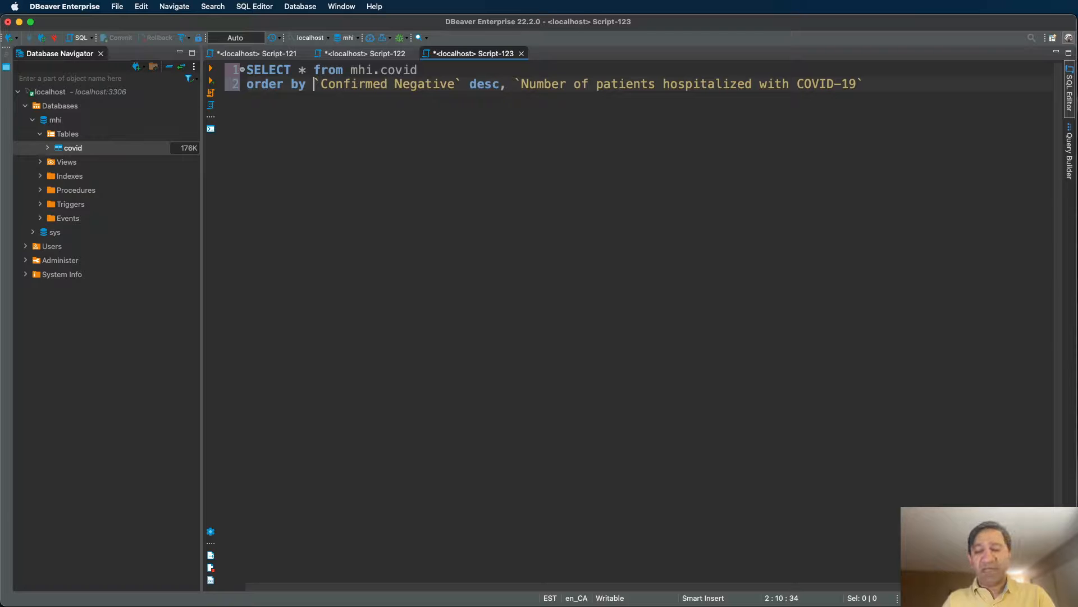
pyautogui.hotkey('alt', 'Right')
pyautogui.hotkey('alt', 'Right')
pyautogui.hotkey('alt', 'Right')
pyautogui.hotkey('alt', 'Right')
pyautogui.hotkey('alt', 'Right')
pyautogui.hotkey('alt', 'Right')
pyautogui.hotkey('alt', 'Right')
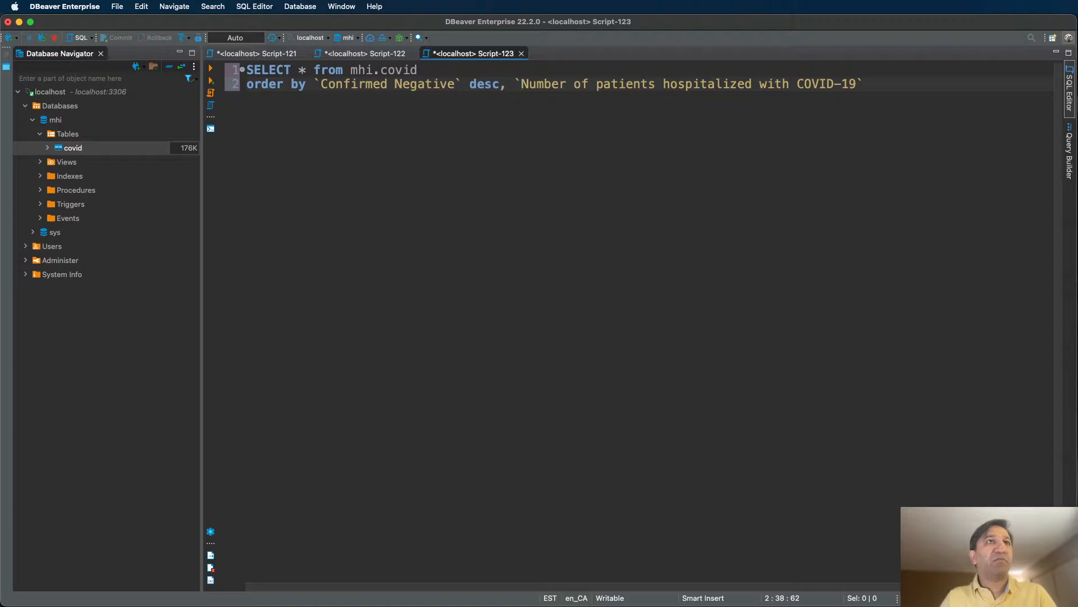
pyautogui.press('super+v')
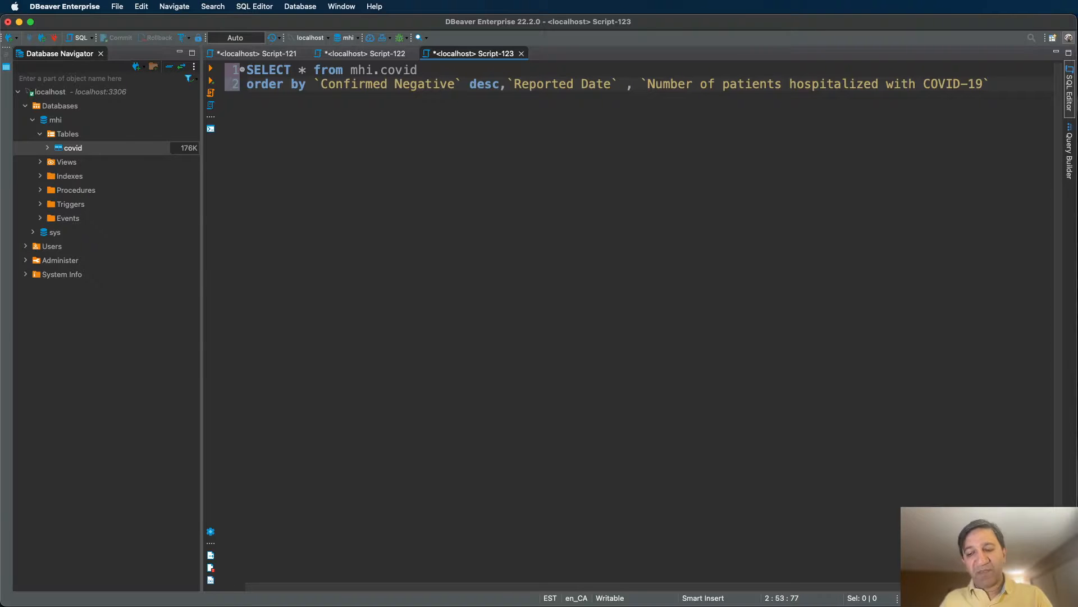
pyautogui.press('super+Return')
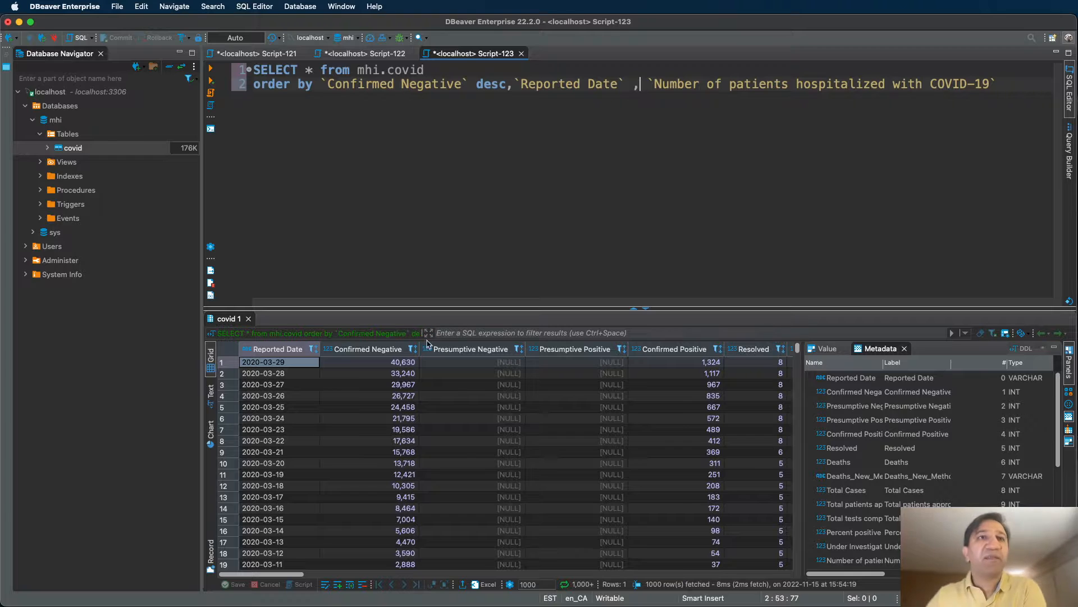
pyautogui.click(396, 351)
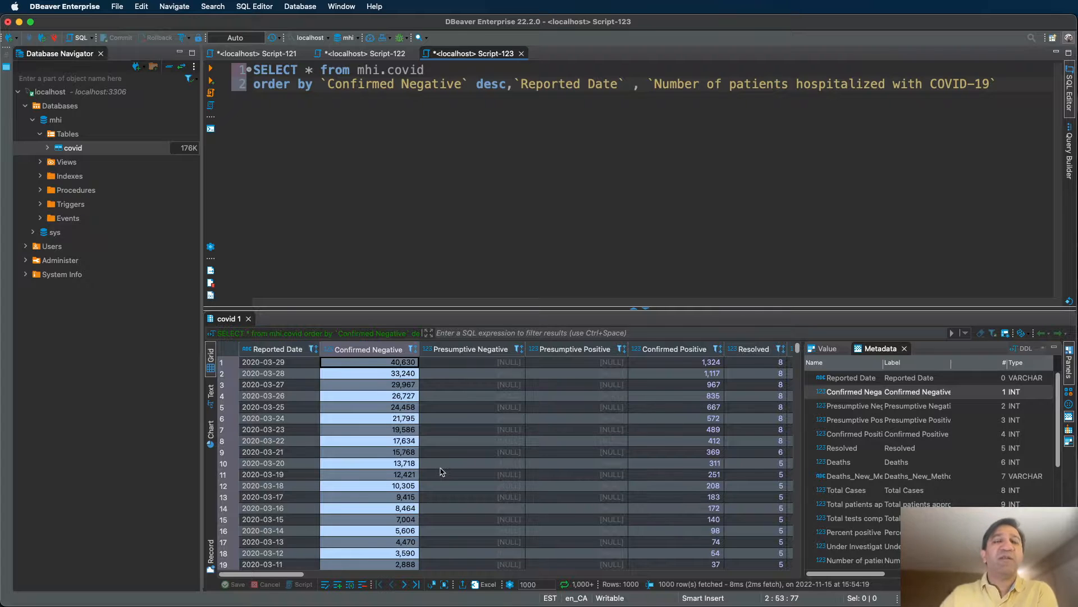
pyautogui.click(280, 350)
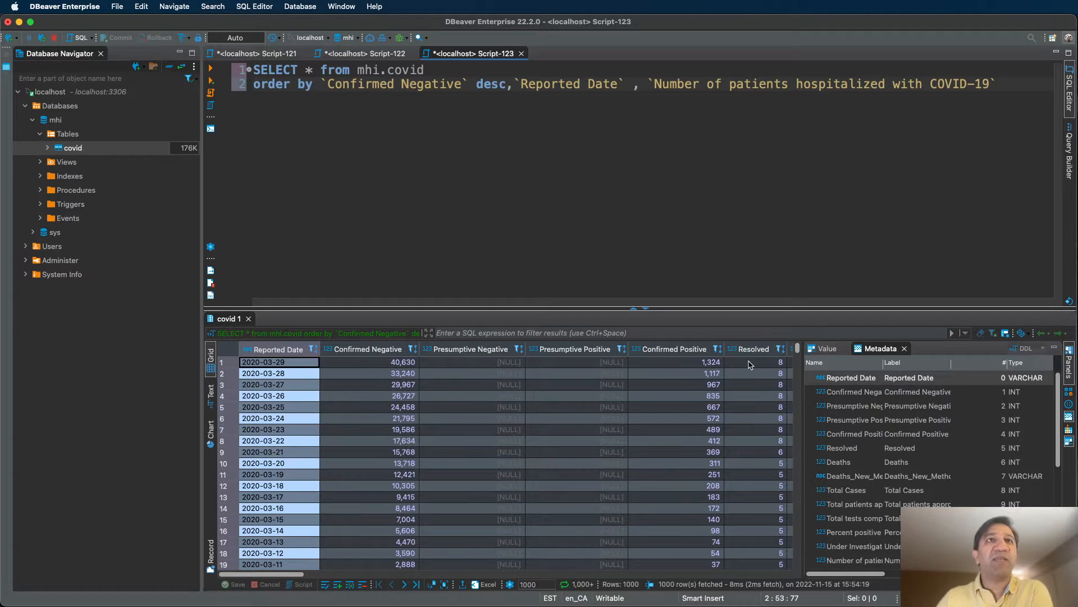